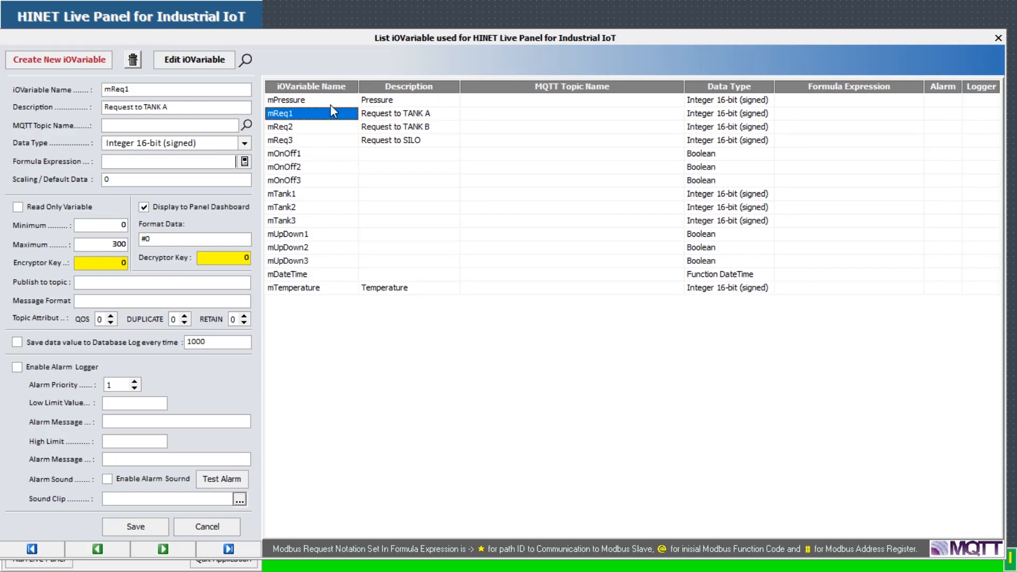
# Set the description of the mTank1 variable to "Raw Material pada Tanki A" and save it.
pyautogui.click(287, 197)
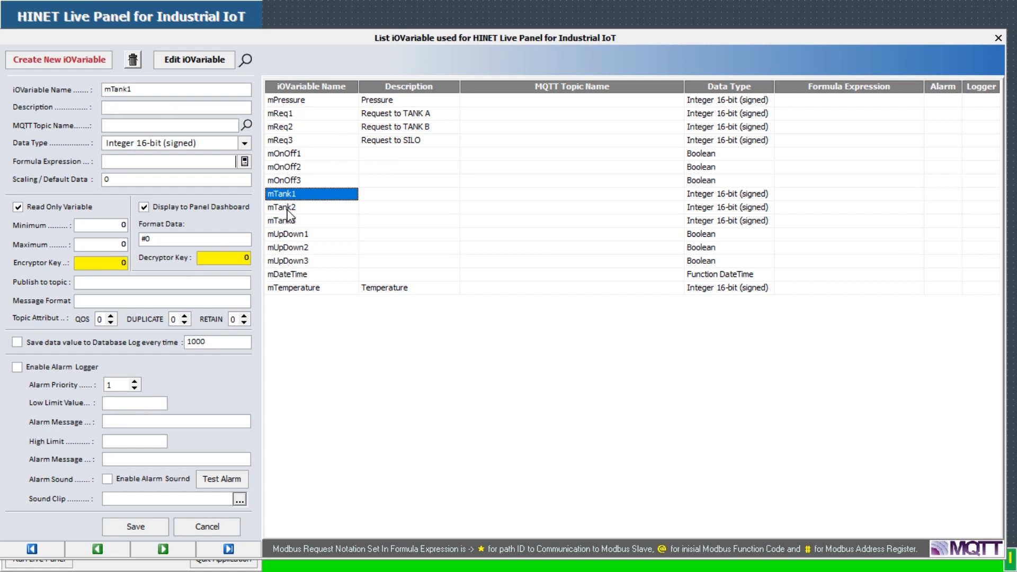
pyautogui.click(290, 208)
pyautogui.click(289, 222)
pyautogui.click(290, 199)
pyautogui.click(194, 63)
pyautogui.click(163, 105)
pyautogui.write('Raw Material pada Tan')
pyautogui.click(132, 526)
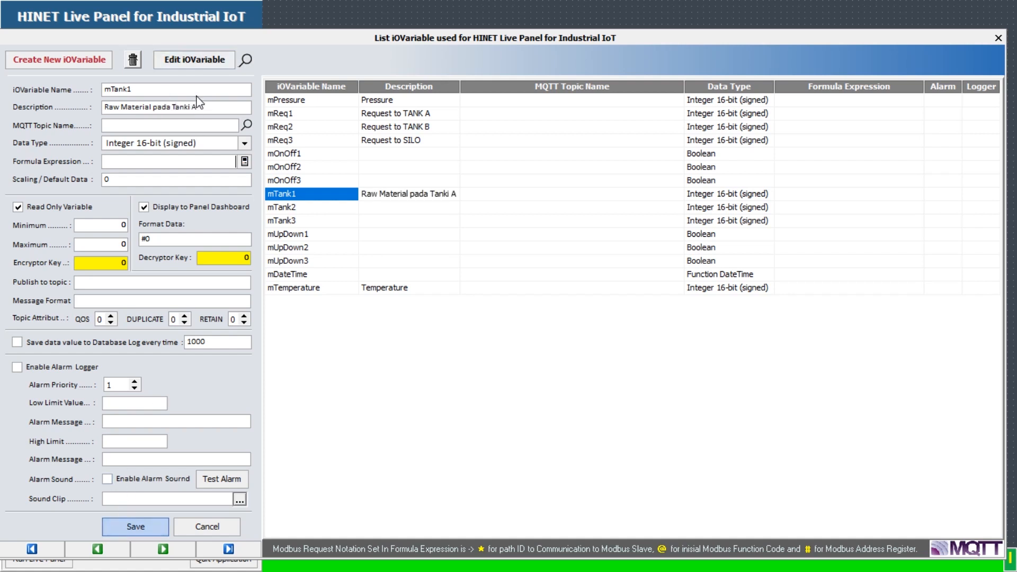
# Give the mTank2 variable the description "Raw Material pada Tanki B" and save it.
pyautogui.click(308, 208)
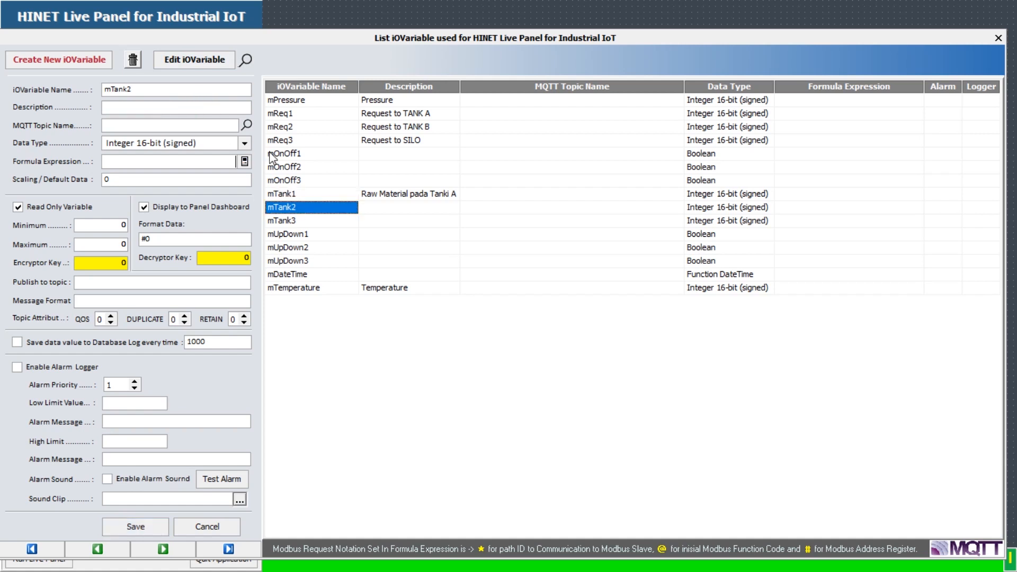
pyautogui.click(201, 62)
pyautogui.click(162, 108)
pyautogui.write('Raw Material pada Tanki A')
pyautogui.write('B')
pyautogui.click(149, 528)
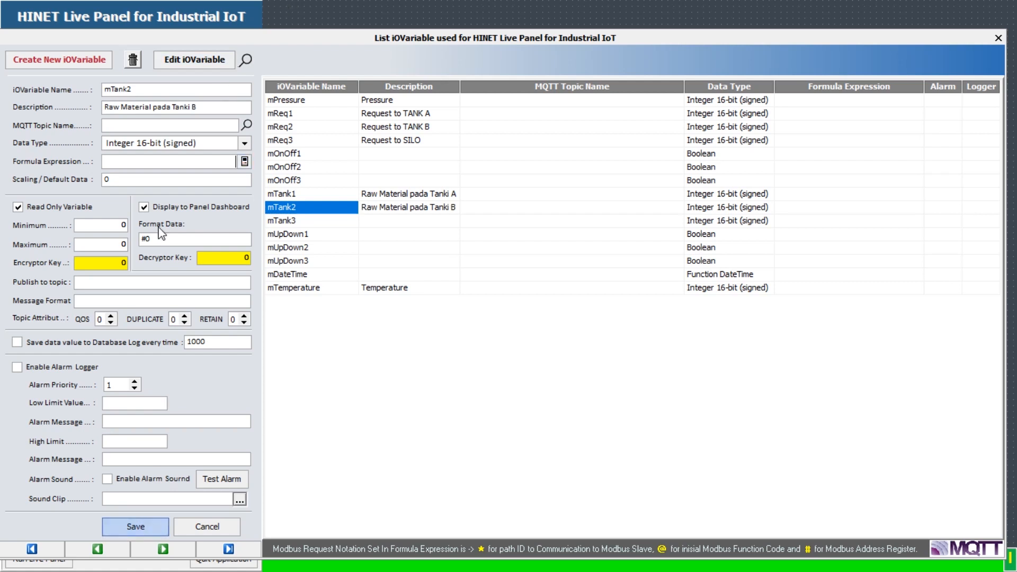
# Give the mTank3 variable the description "Raw Material pada SILO" and save it.
pyautogui.click(283, 221)
pyautogui.click(194, 59)
pyautogui.click(161, 106)
pyautogui.write('Raw Material pada Tanki')
pyautogui.write('A')
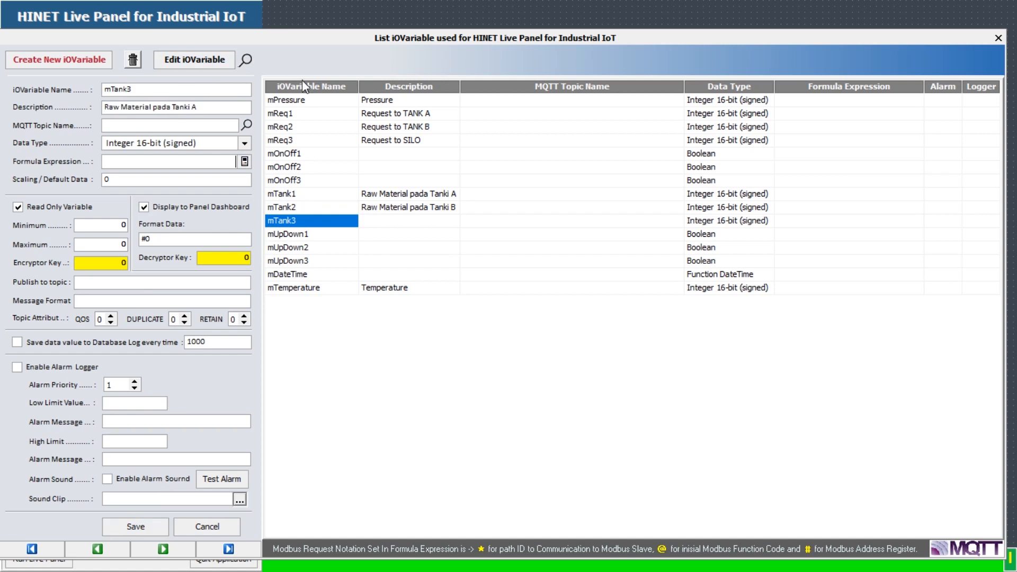
pyautogui.press('BackSpace')
pyautogui.press('BackSpace')
pyautogui.press('BackSpace')
pyautogui.write('S')
pyautogui.click(150, 528)
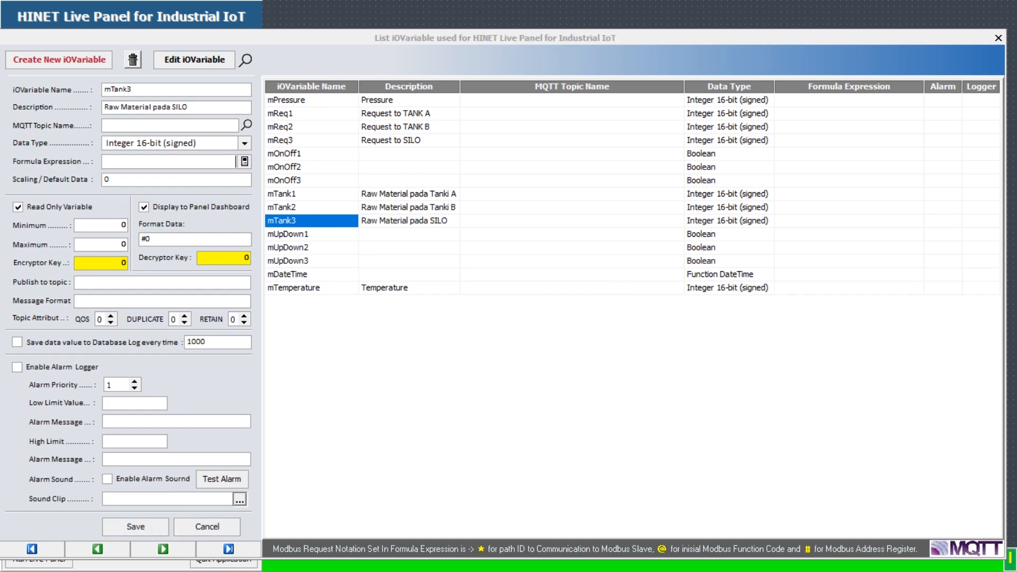
# Compare the mReq1, mReq2 and mReq3 variables with the tag list in the presentation slideshow, and return to HINET Live Panel.
pyautogui.hotkey('alt', 'Tab')
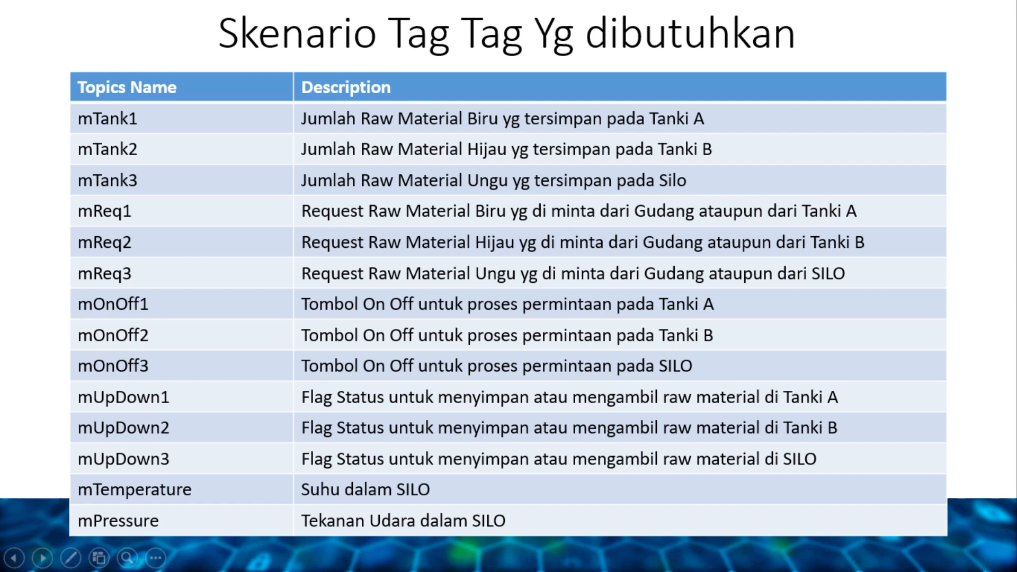
pyautogui.hotkey('alt', 'Tab')
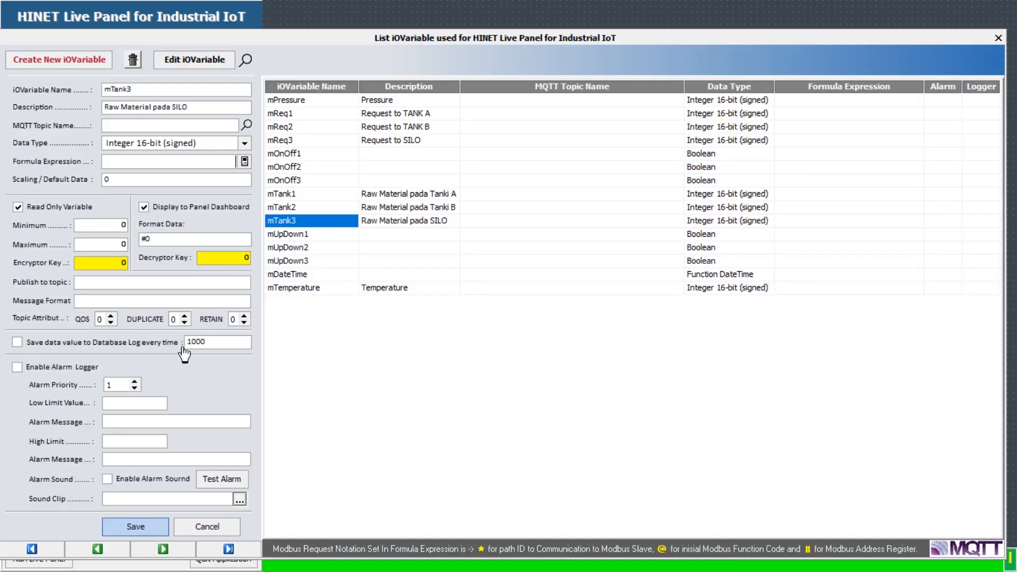
pyautogui.click(300, 115)
pyautogui.click(303, 128)
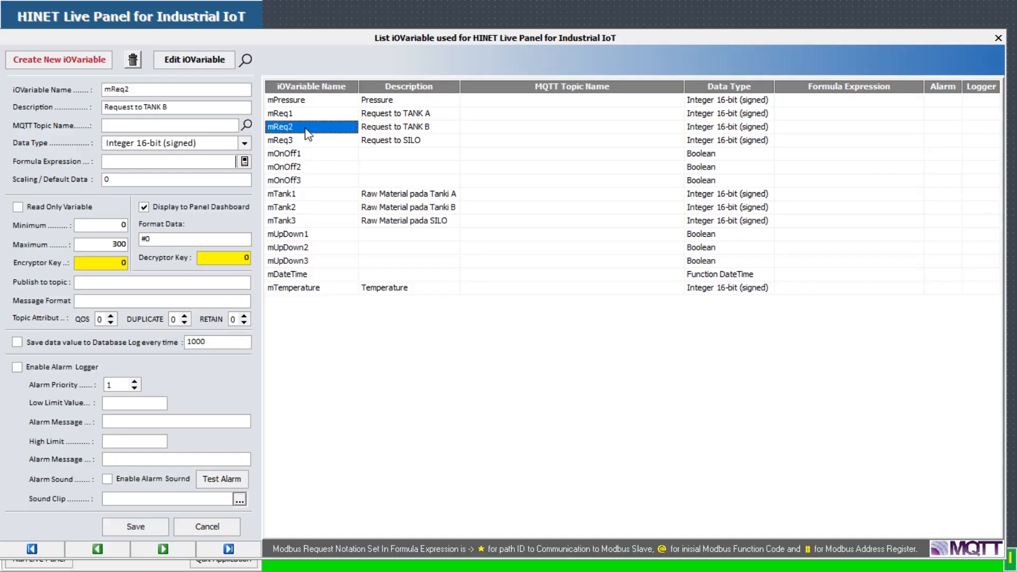
pyautogui.click(299, 141)
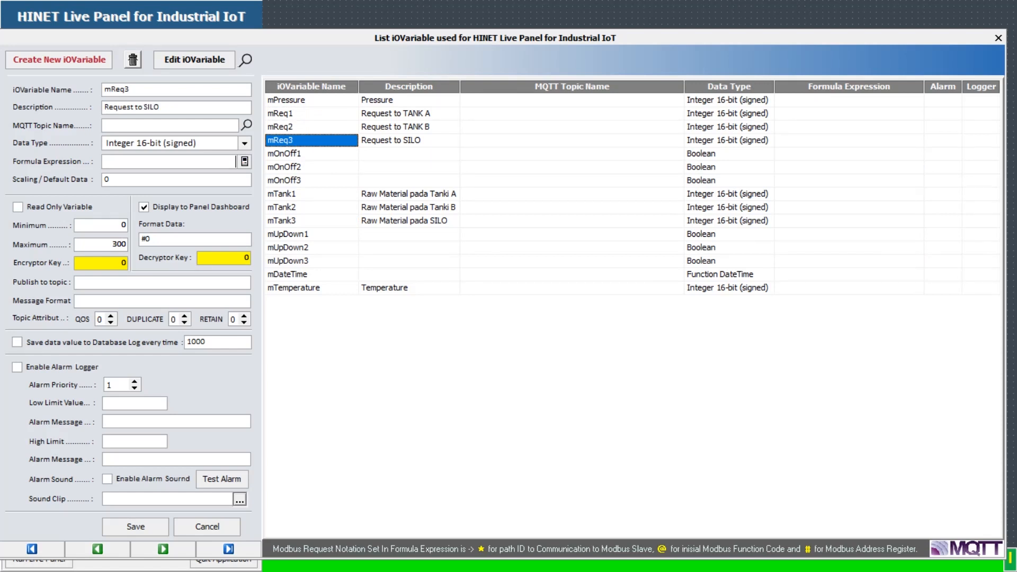
pyautogui.hotkey('alt', 'Tab')
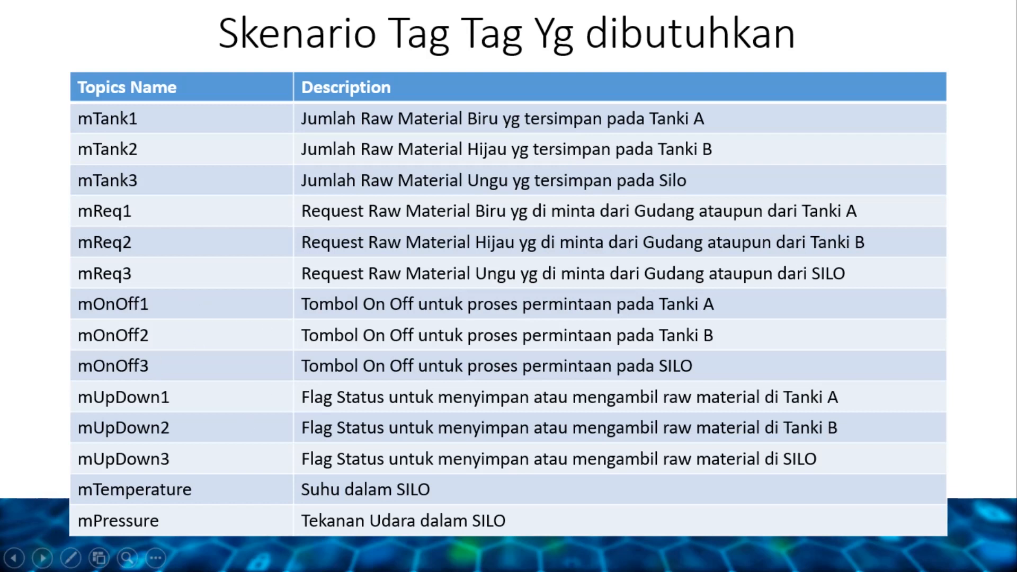
pyautogui.hotkey('alt', 'Tab')
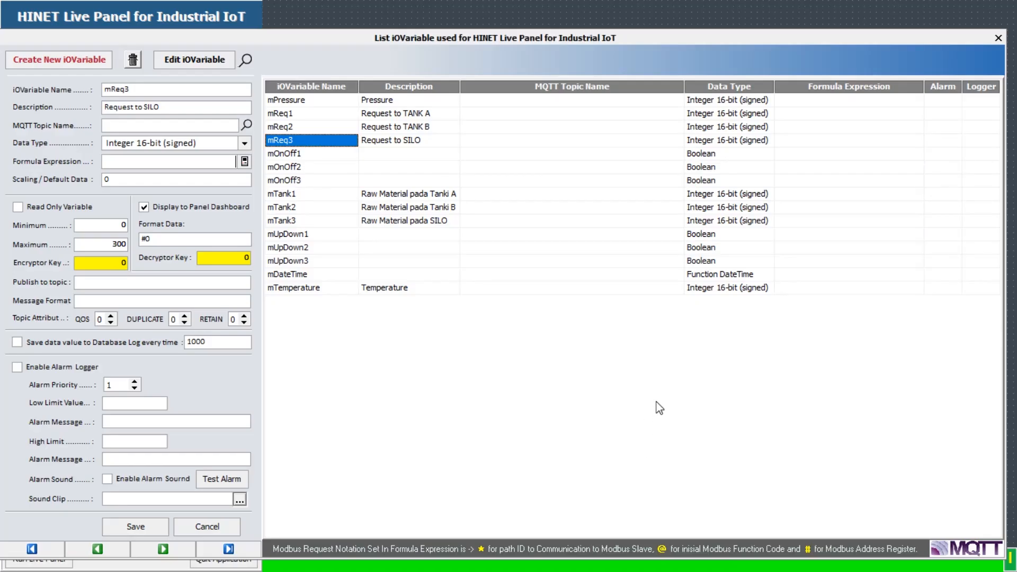
# Describe the mOnOff1 variable as "Switch Proses TANK A", copy that text and save the variable.
pyautogui.click(313, 157)
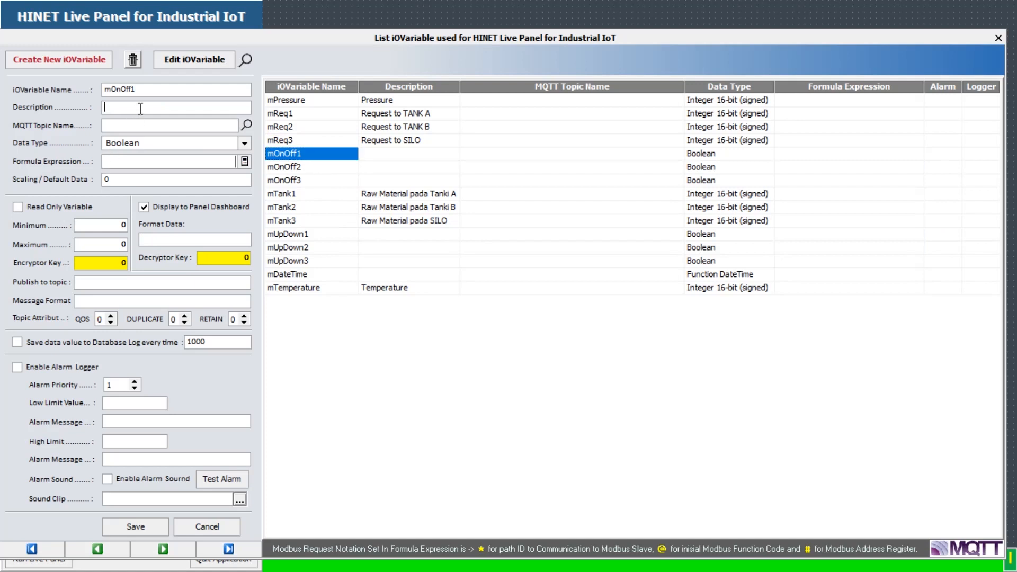
pyautogui.write('Switch Proses TANK A')
pyautogui.hotkey('shift', 'Home')
pyautogui.hotkey('ctrl', 'c')
pyautogui.click(135, 528)
# Reuse the copied description for the mOnOff2 variable as "Switch Proses TANK B" and save it.
pyautogui.click(300, 169)
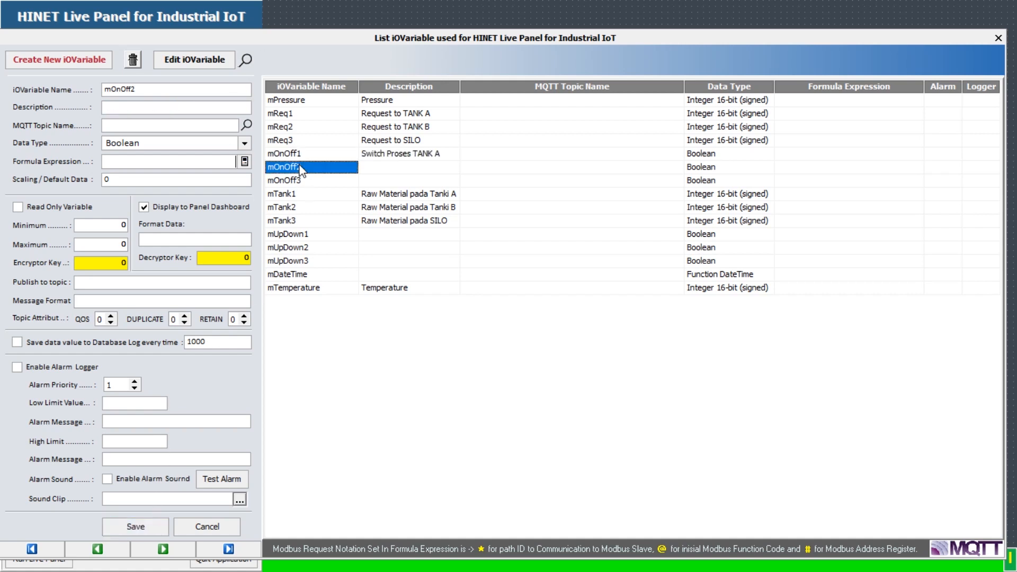
pyautogui.click(187, 60)
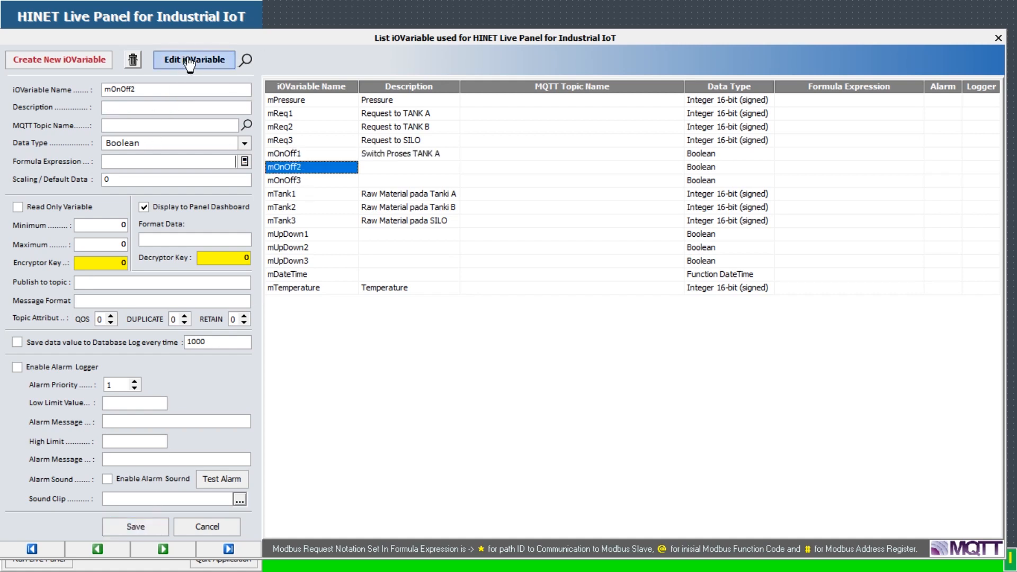
pyautogui.click(147, 107)
pyautogui.hotkey('ctrl', 'v')
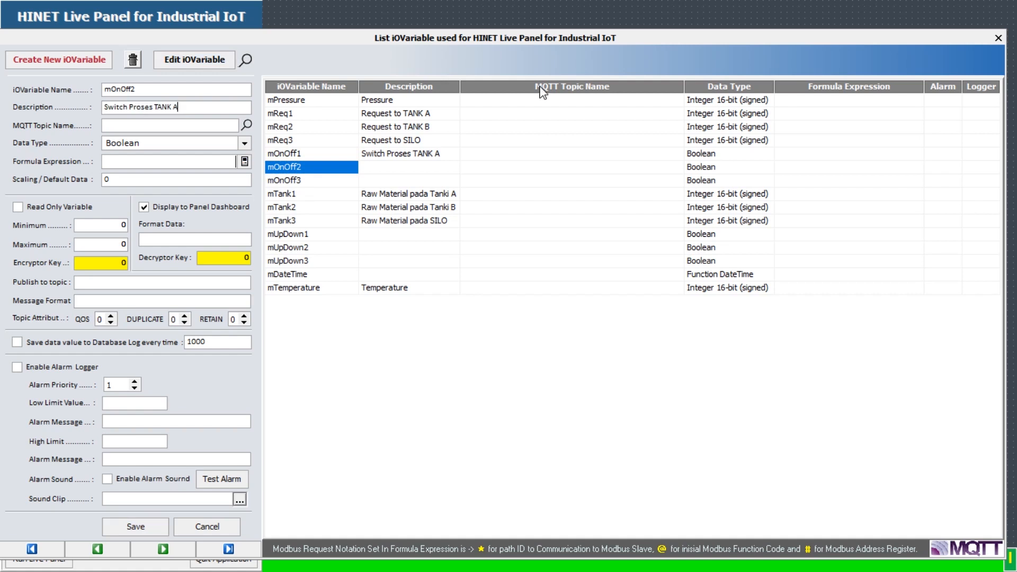
pyautogui.write('B')
pyautogui.click(117, 528)
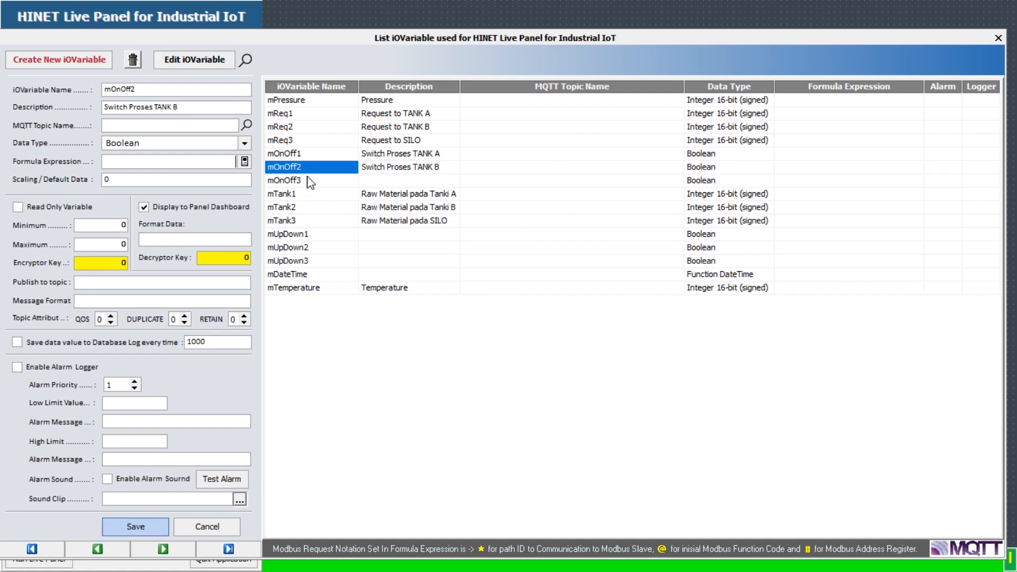
# Reuse the copied description for the mOnOff3 variable as "Switch Proses SILO" and save it.
pyautogui.click(309, 181)
pyautogui.click(217, 63)
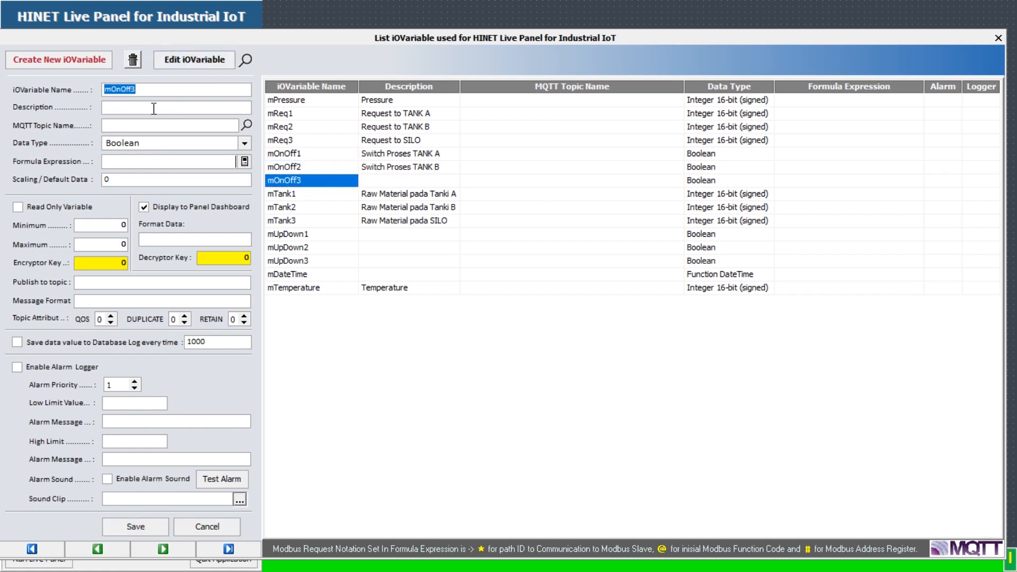
pyautogui.press('Tab')
pyautogui.hotkey('ctrl', 'v')
pyautogui.press('BackSpace')
pyautogui.press('BackSpace')
pyautogui.press('BackSpace')
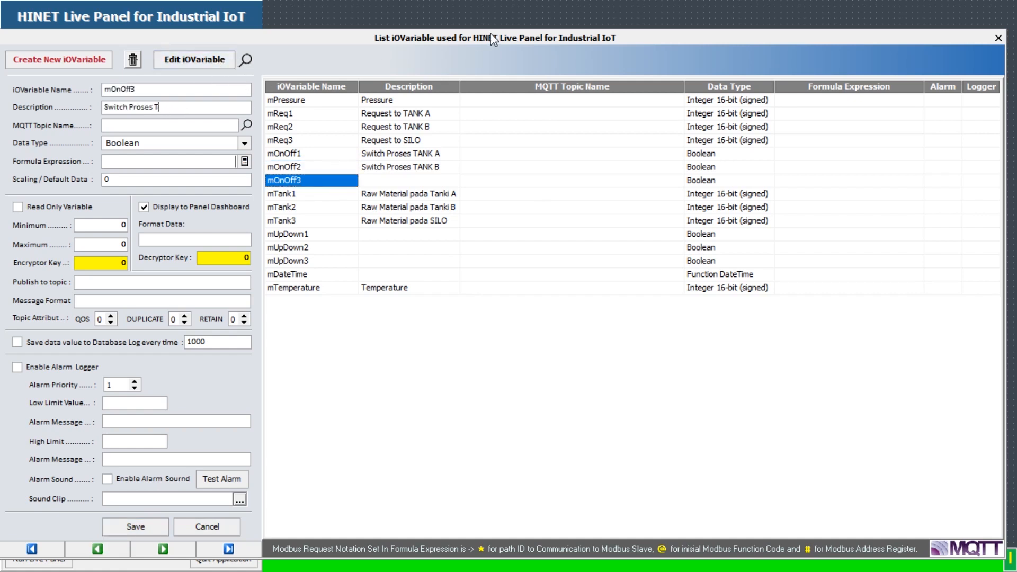
pyautogui.write('SILO')
pyautogui.click(128, 528)
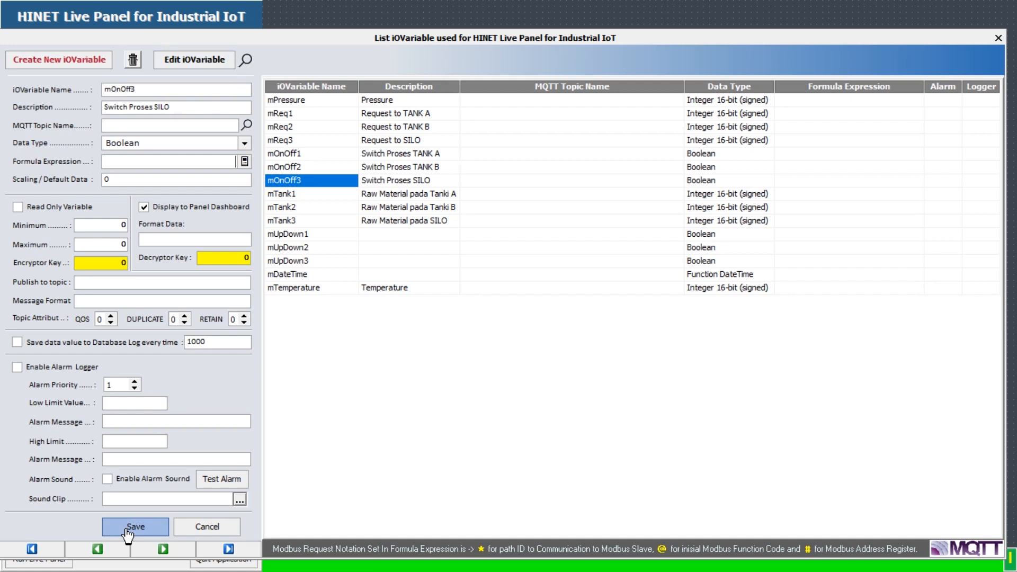
# Describe the mUpDown1 variable as "Status Atas atau Bawah", copy that text and save the variable.
pyautogui.click(291, 117)
pyautogui.click(289, 130)
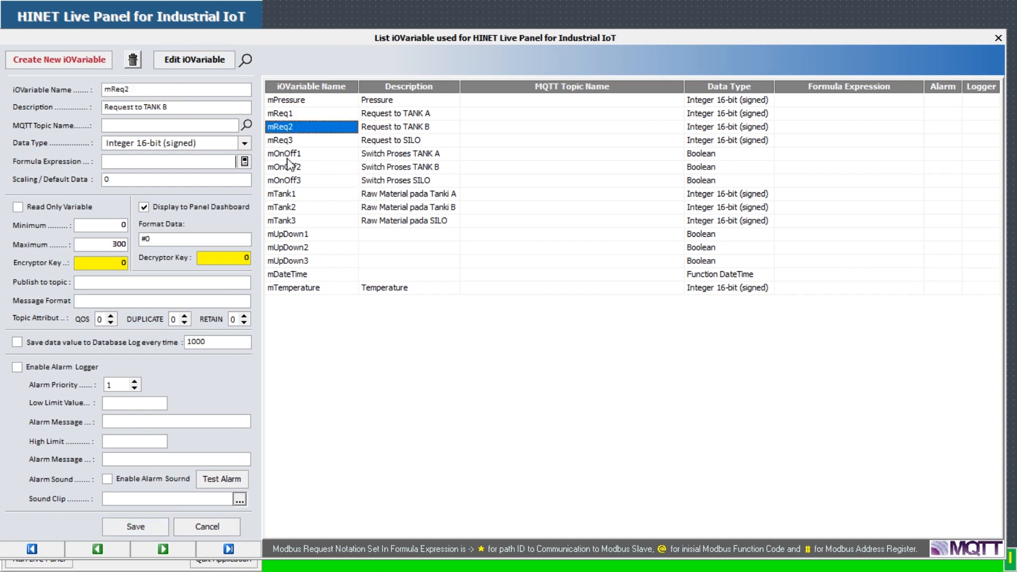
pyautogui.click(293, 226)
pyautogui.click(286, 237)
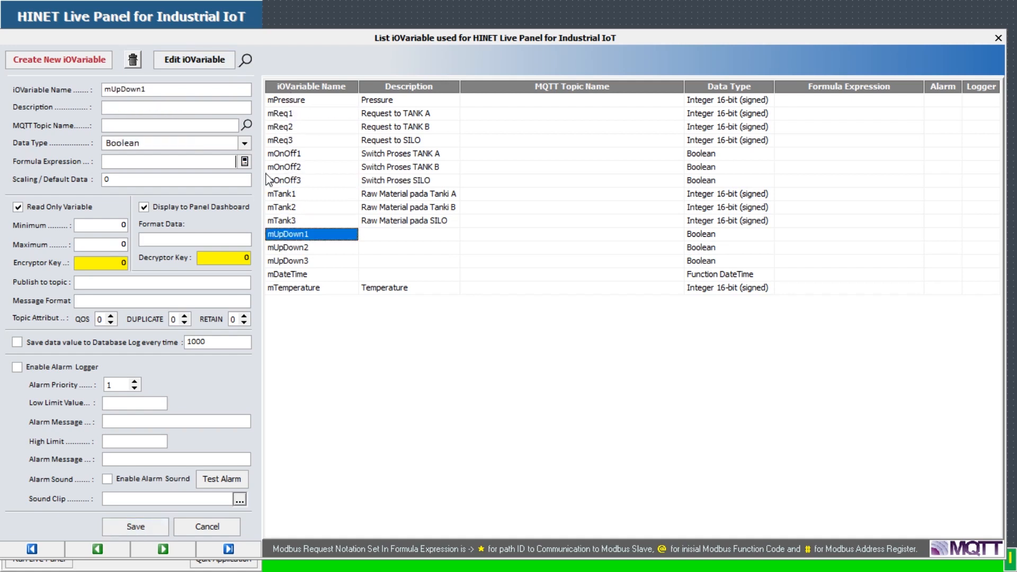
pyautogui.click(199, 61)
pyautogui.click(150, 109)
pyautogui.write('Status Atas atau Bawah')
pyautogui.hotkey('ctrl', 'a')
pyautogui.hotkey('ctrl', 'c')
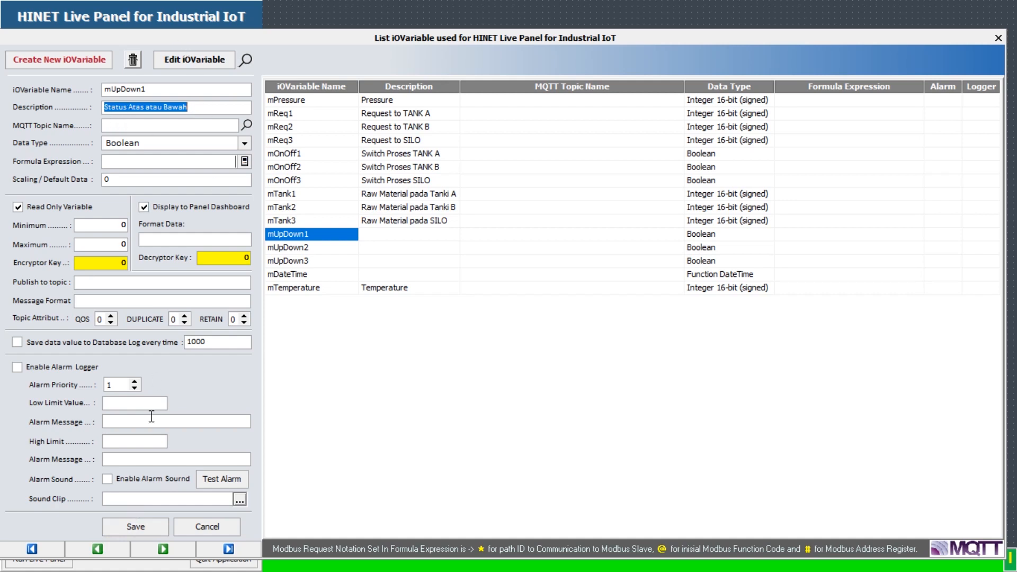
pyautogui.click(138, 528)
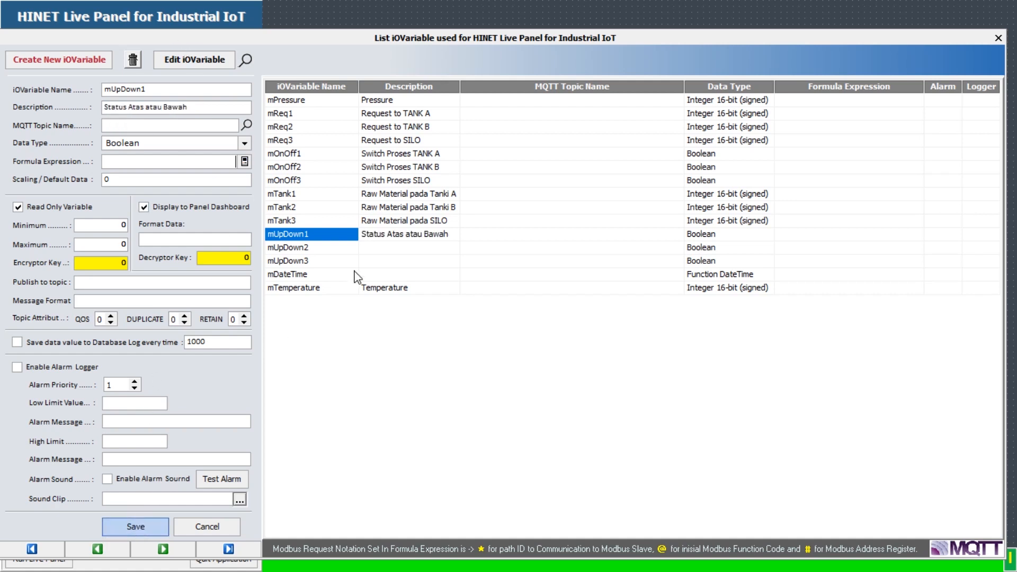
# Set the description of the mUpDown2 variable to "Status Atas atau Bawah", leaving its MQTT topic name empty, and save it.
pyautogui.click(291, 259)
pyautogui.click(285, 249)
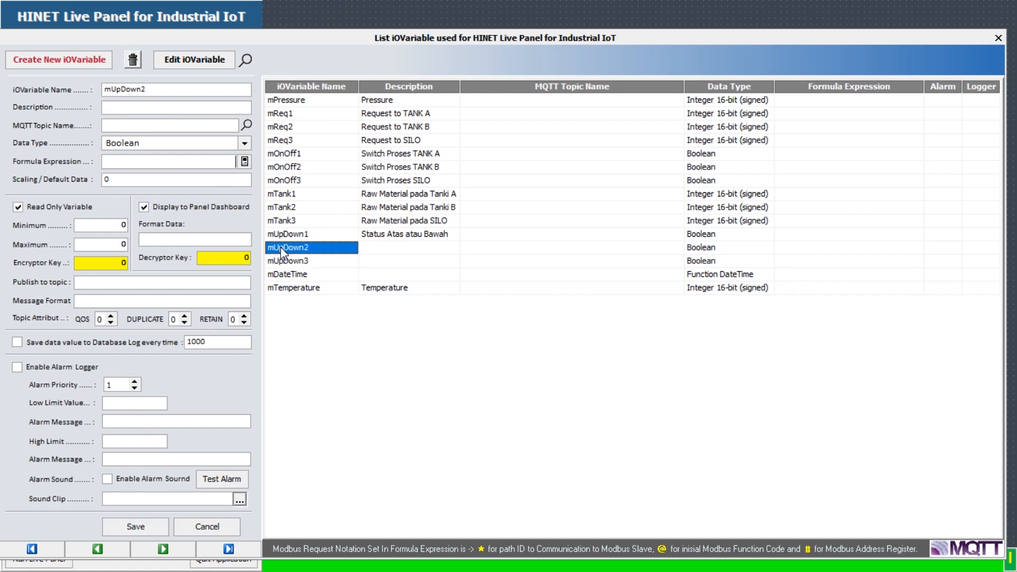
pyautogui.click(197, 61)
pyautogui.click(170, 123)
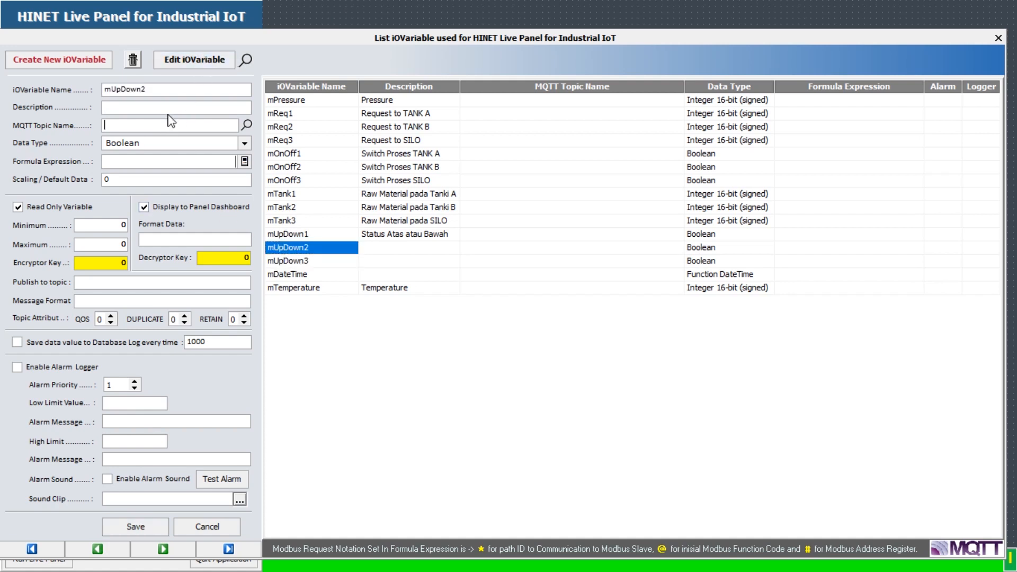
pyautogui.hotkey('ctrl', 'v')
pyautogui.moveTo(196, 126); pyautogui.dragTo(15, 140)
pyautogui.hotkey('ctrl', 'c')
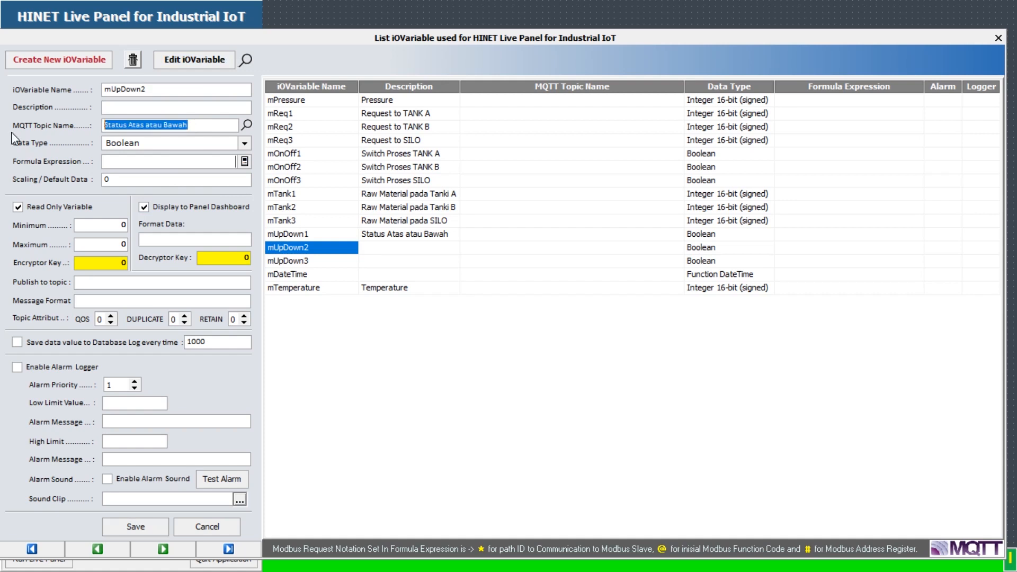
pyautogui.press('BackSpace')
pyautogui.click(125, 106)
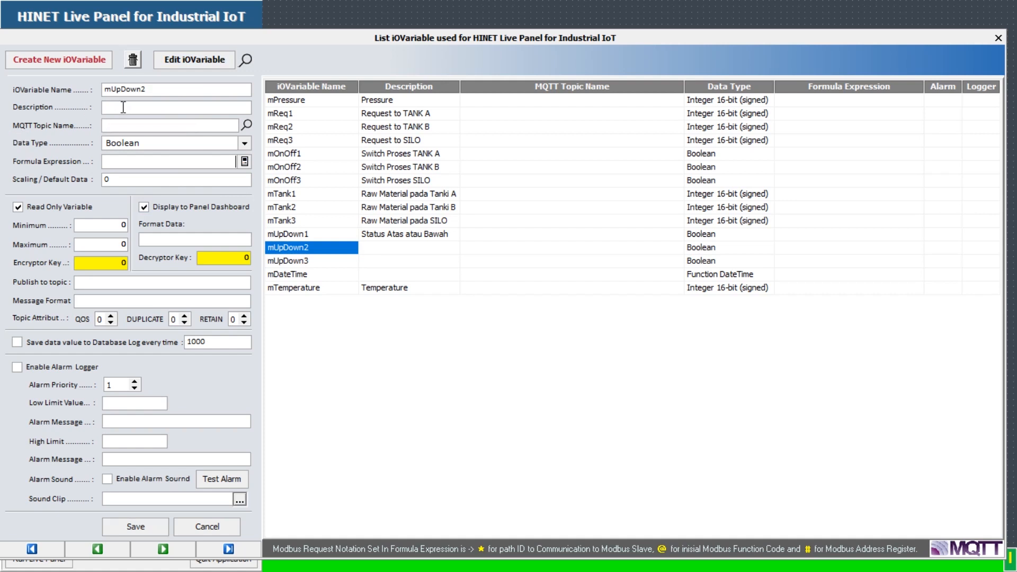
pyautogui.hotkey('ctrl', 'v')
pyautogui.click(136, 527)
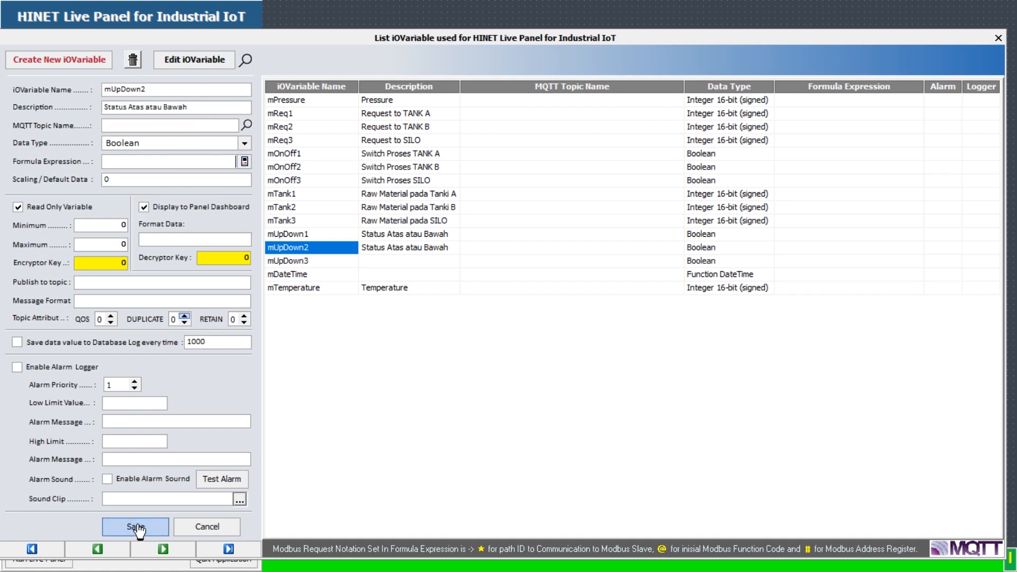
# Set the description of the mUpDown3 variable to "Status Atas atau Bawah" and save it.
pyautogui.click(292, 261)
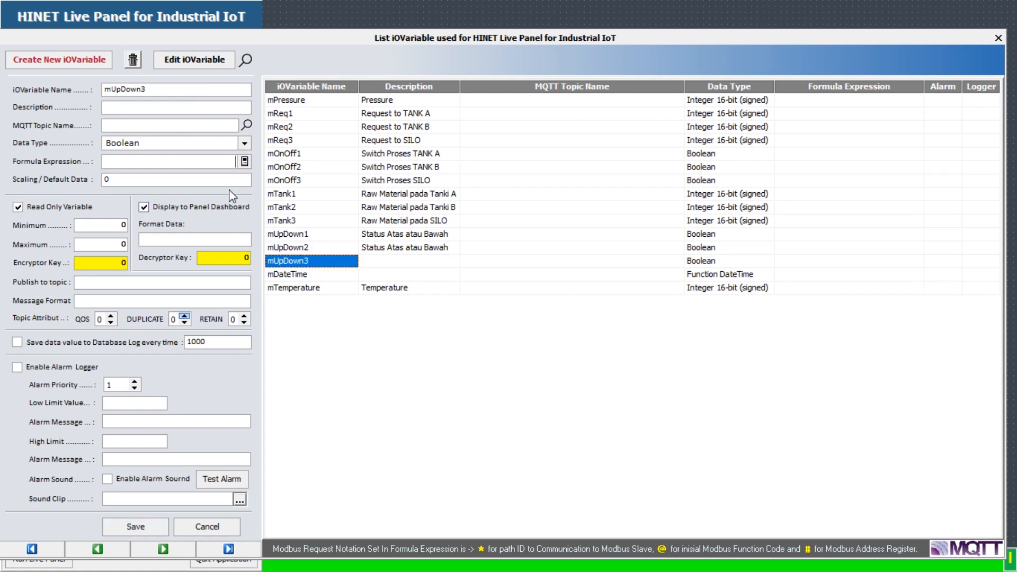
pyautogui.click(177, 65)
pyautogui.click(149, 107)
pyautogui.hotkey('ctrl', 'v')
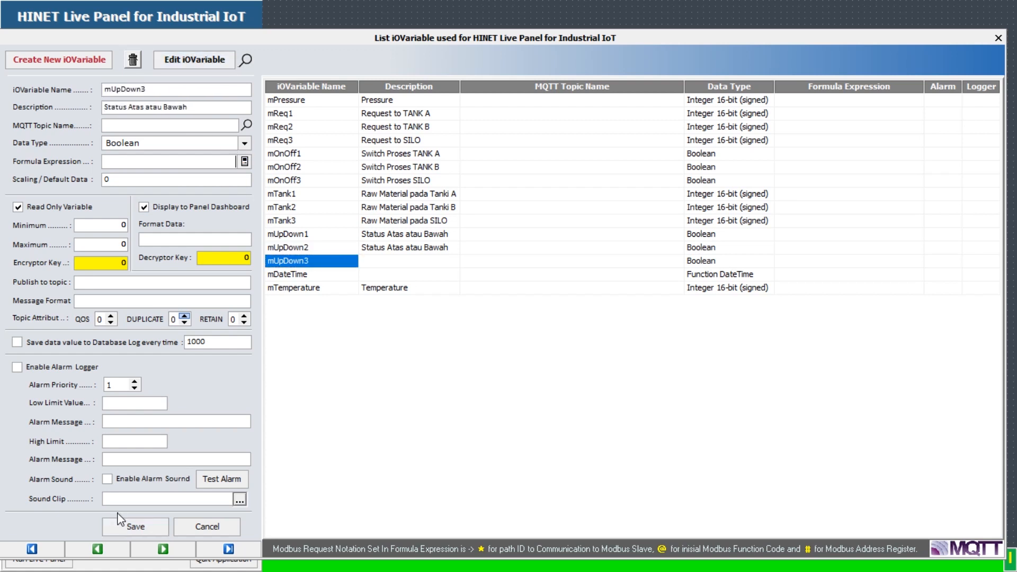
pyautogui.click(134, 527)
# Set the description of the mDateTime variable to "CPU Data Date Time" and save it.
pyautogui.click(313, 274)
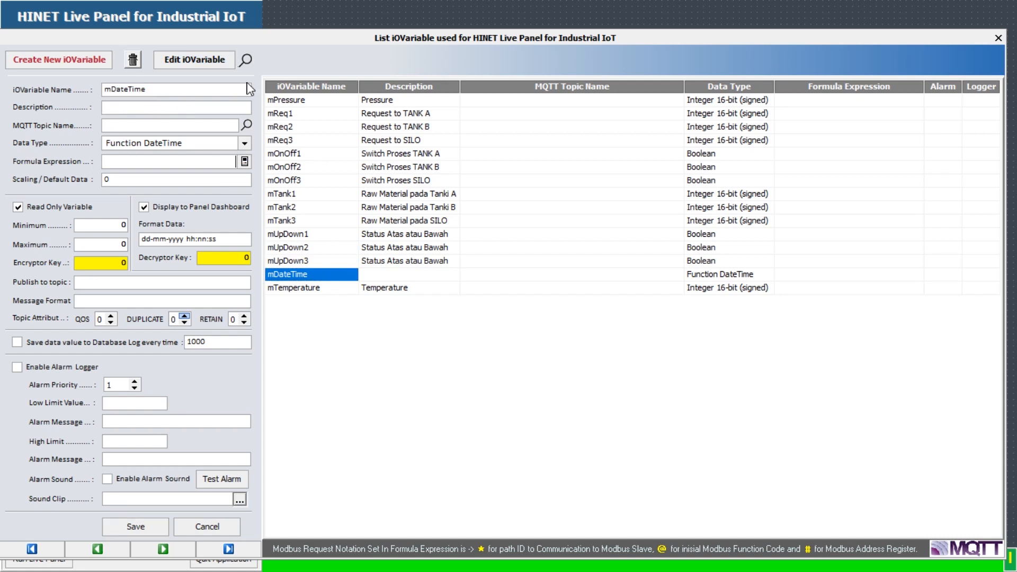
pyautogui.write('CPU Data T Date Time')
pyautogui.click(136, 527)
# Check the mTemperature variable, then switch to the presentation slideshow and go back to the "Simulasi Project" slide.
pyautogui.click(311, 286)
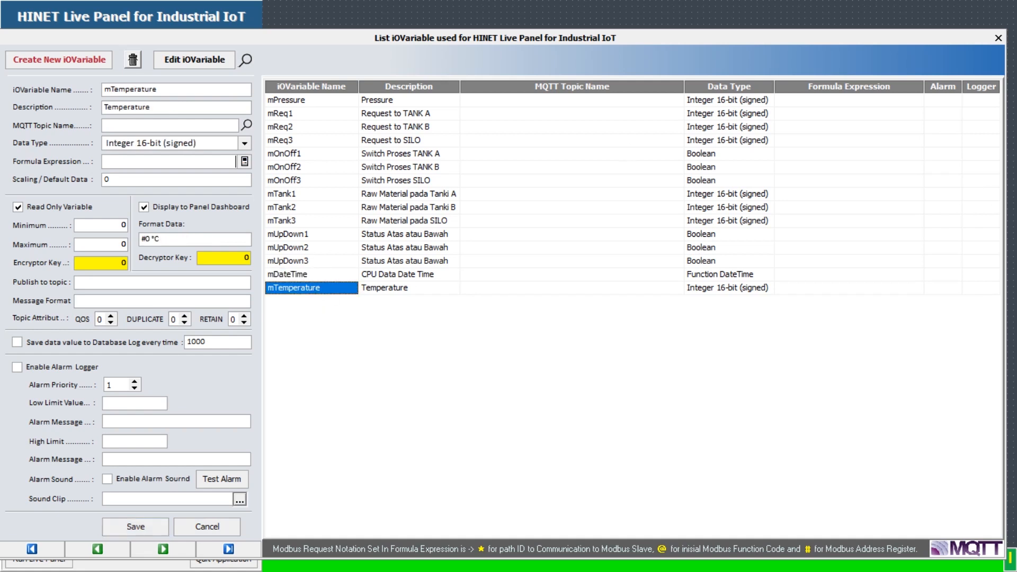
pyautogui.hotkey('alt', 'Tab')
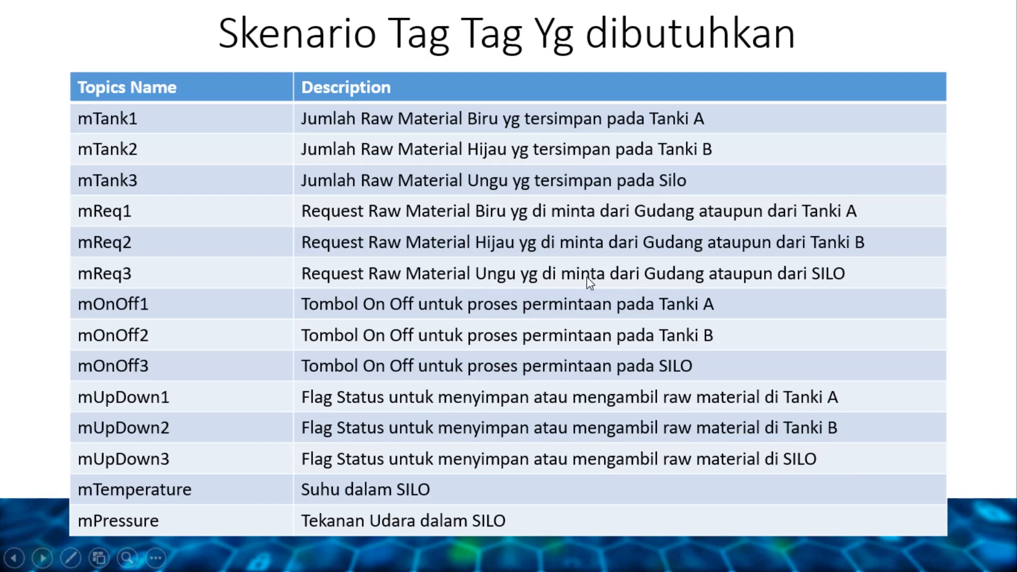
pyautogui.scroll(1, 587, 278)
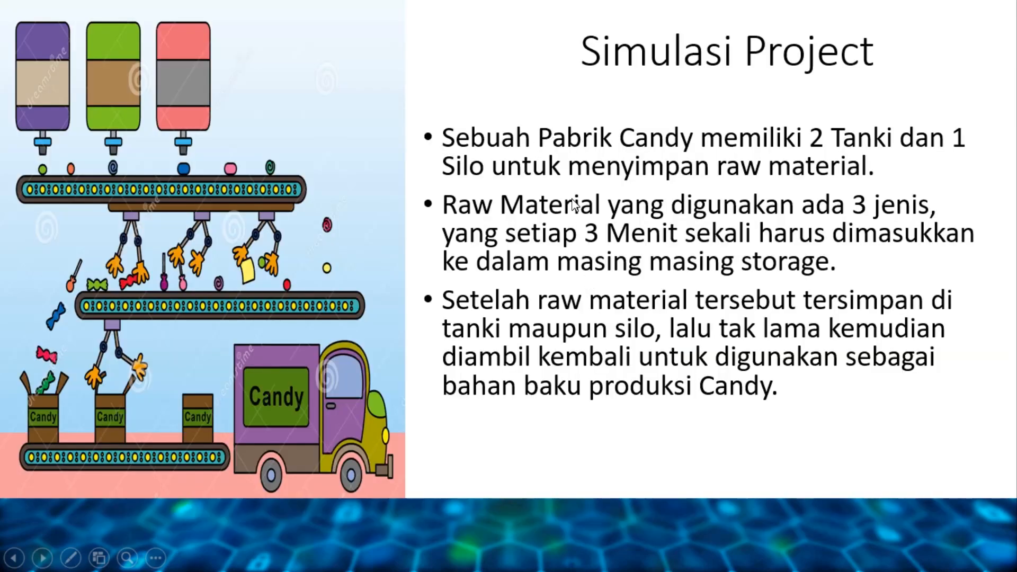
# Advance the slideshow to the "Agenda Pekerjaan Project" slide.
pyautogui.scroll(-2, 574, 205)
pyautogui.scroll(-1, 574, 205)
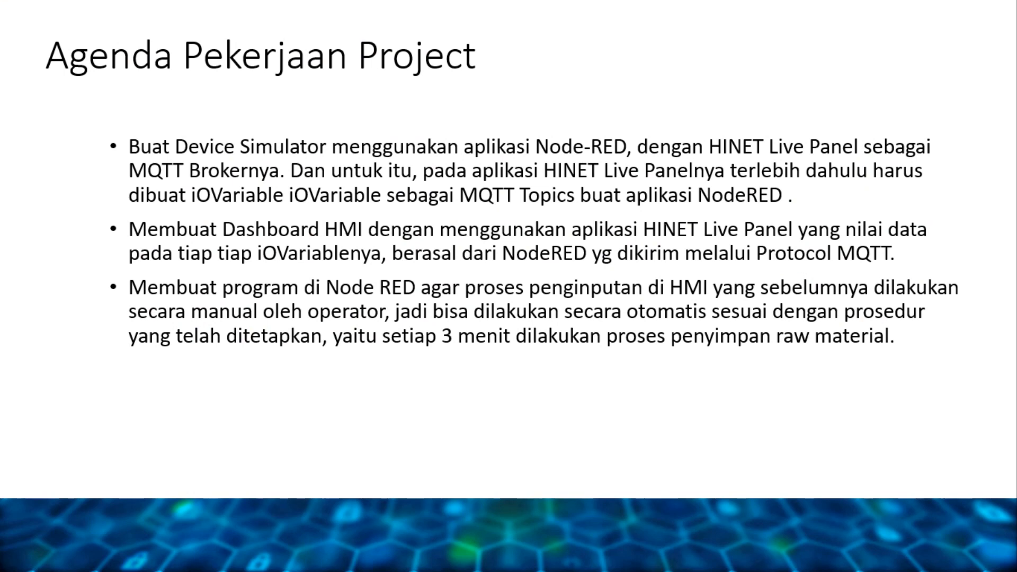
# Switch to HINET Live Panel, close the iOVariable list and run the live panel.
pyautogui.press('super')
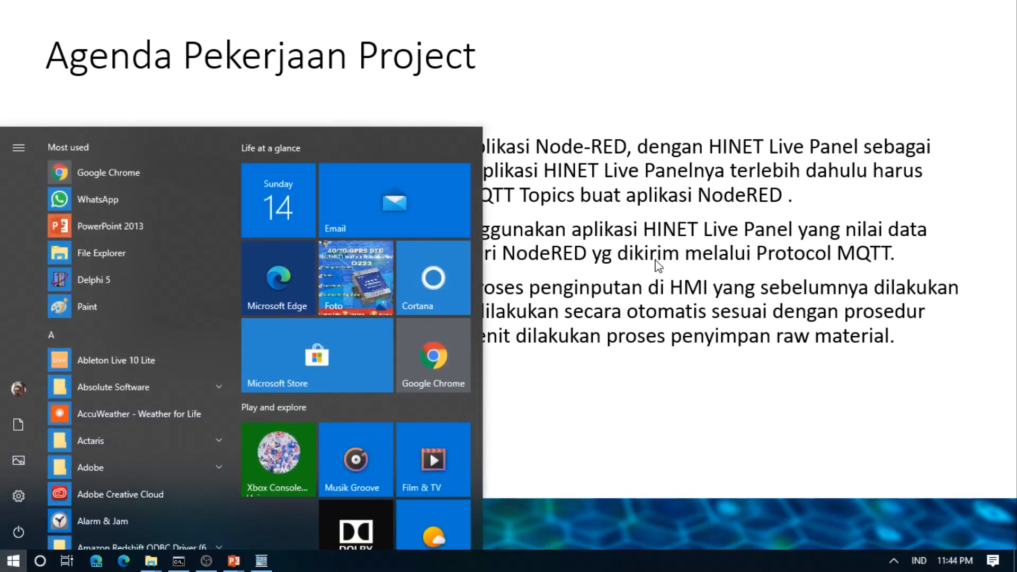
pyautogui.click(262, 563)
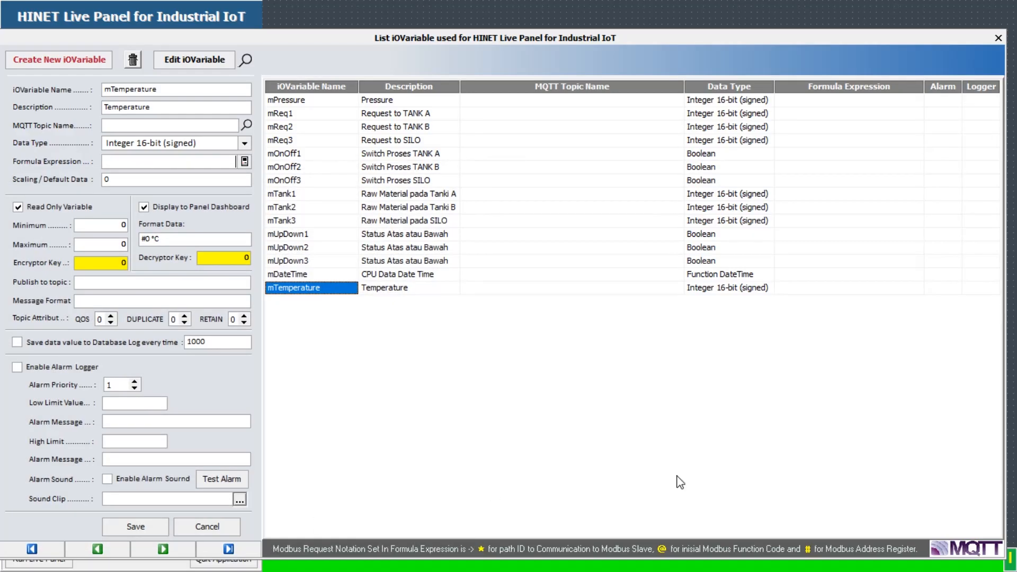
pyautogui.click(998, 38)
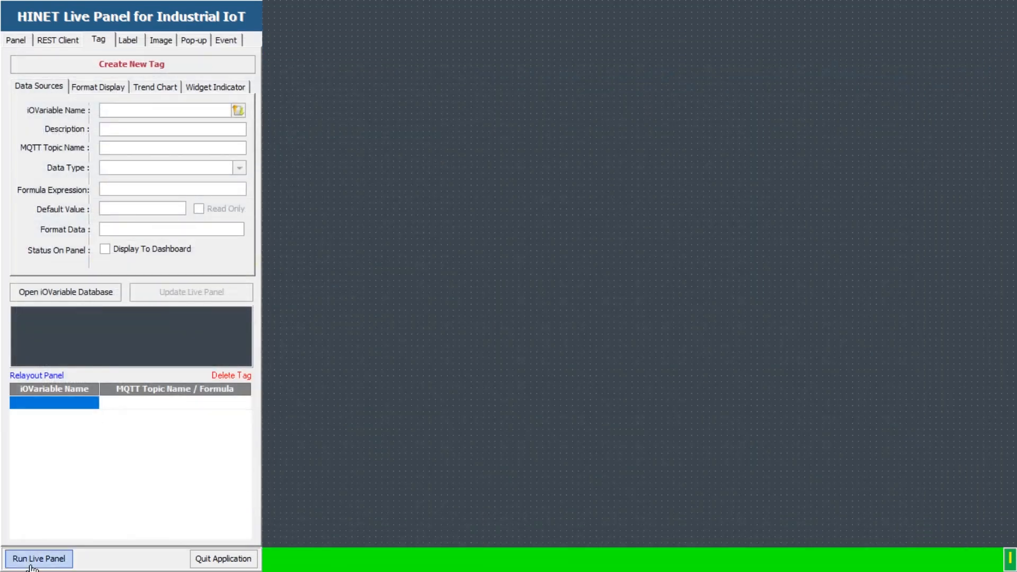
pyautogui.click(30, 565)
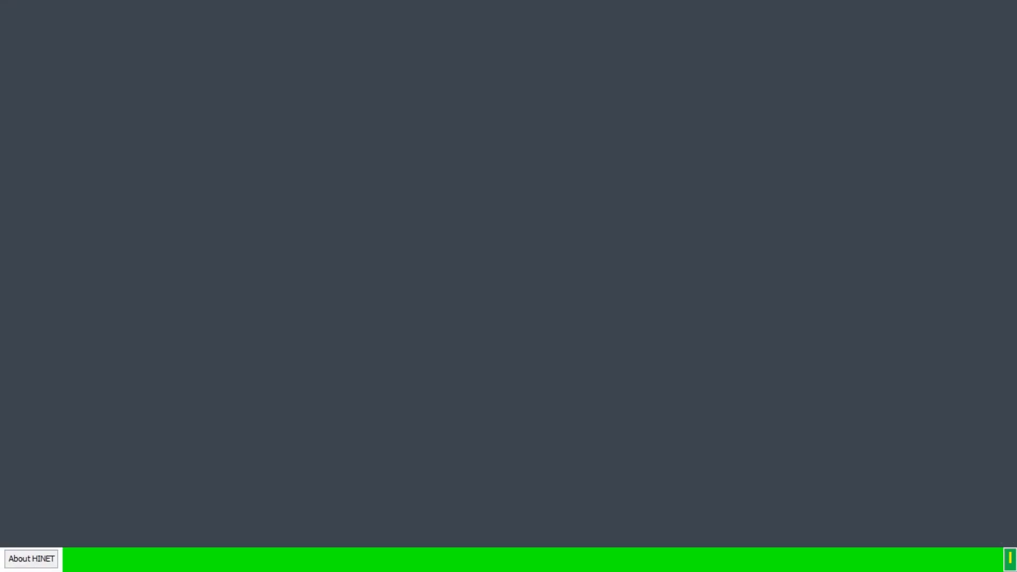
# Switch to Google Chrome and open the Node-RED editor at 127.0.0.1:1880.
pyautogui.press('super')
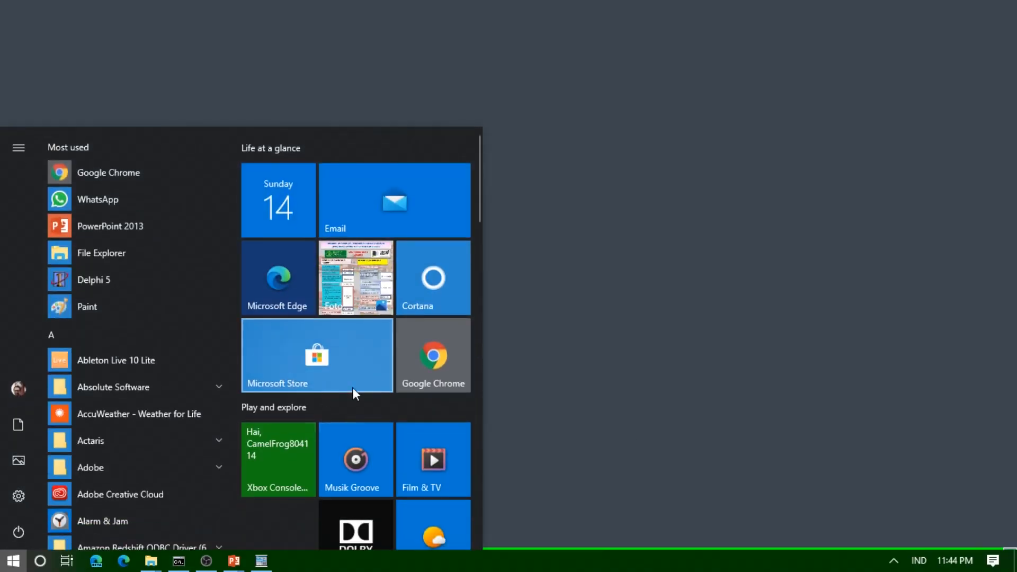
pyautogui.click(430, 358)
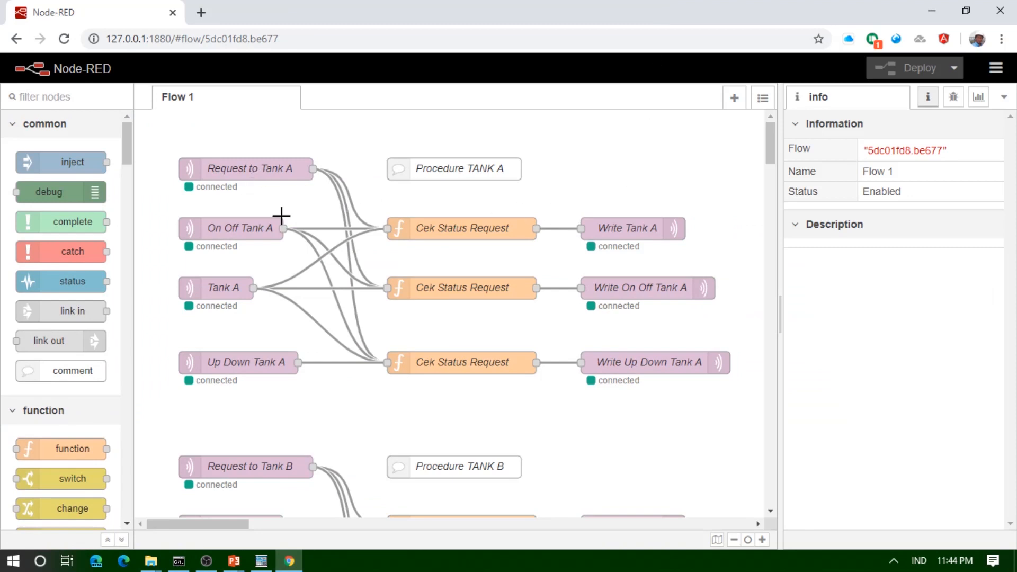
# Check the MQTT topics of the Request to Tank A and On Off Tank A input nodes without changing them.
pyautogui.doubleClick(271, 170)
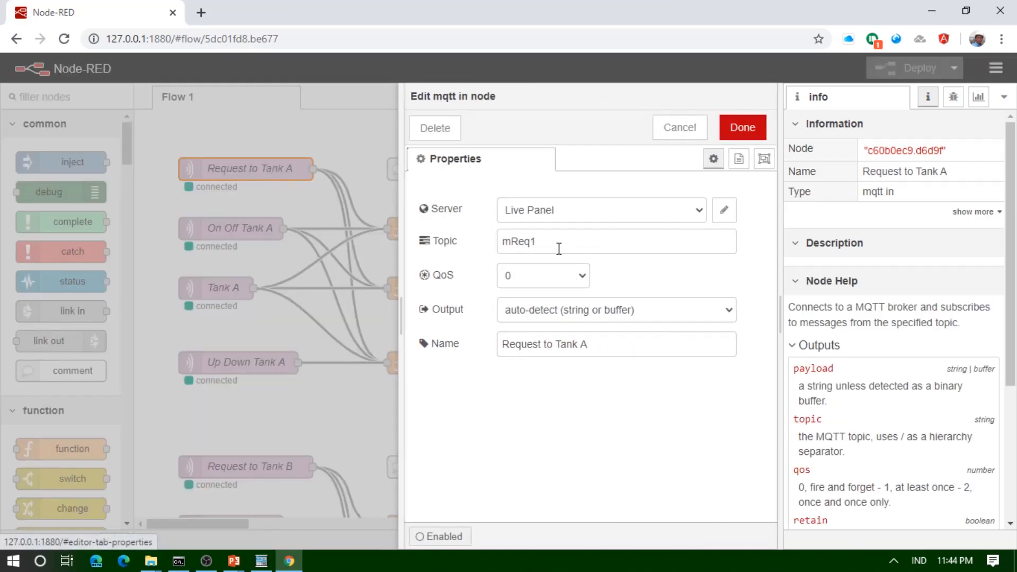
pyautogui.click(678, 127)
pyautogui.click(194, 221)
pyautogui.doubleClick(194, 221)
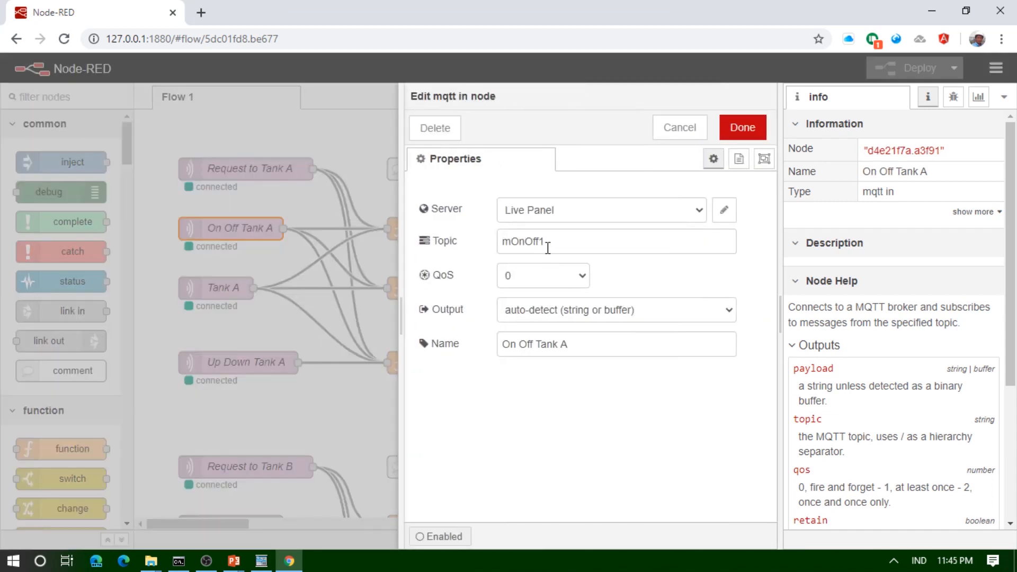
pyautogui.click(669, 132)
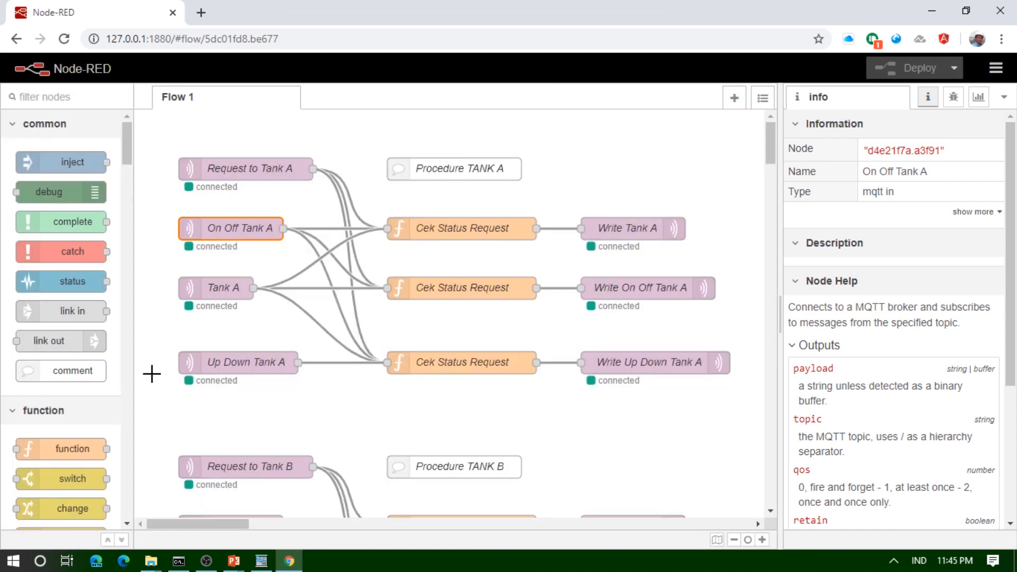
# Check the MQTT topics of the Tank A and Up Down Tank A input nodes, and recheck the Request to Tank A node.
pyautogui.click(229, 297)
pyautogui.doubleClick(227, 294)
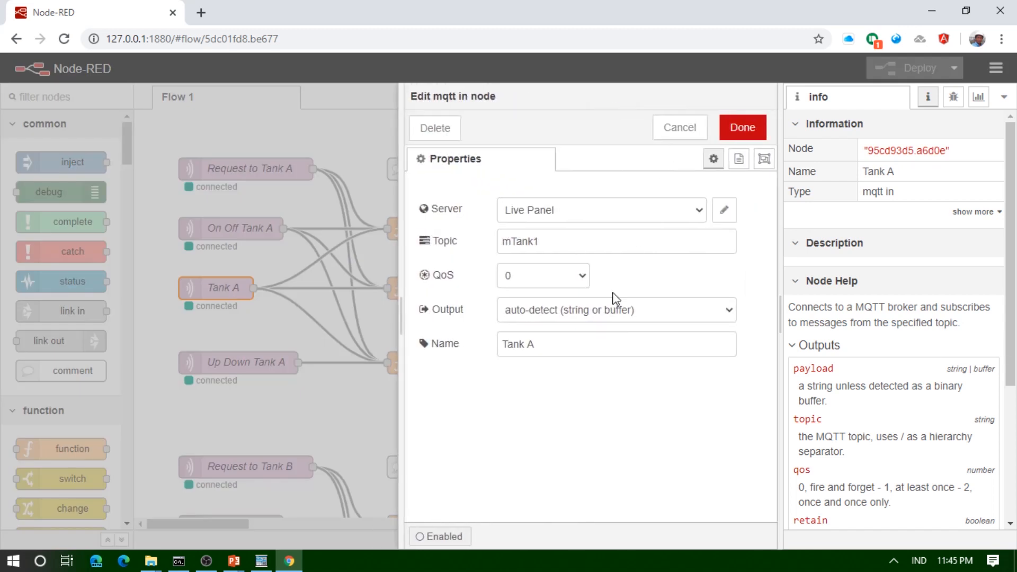
pyautogui.click(683, 129)
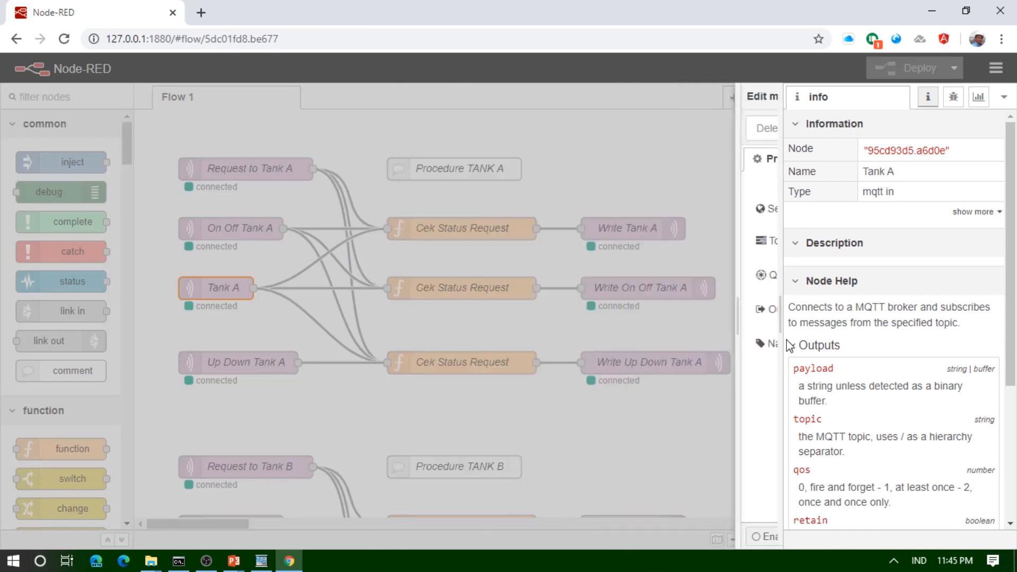
pyautogui.click(265, 364)
pyautogui.doubleClick(265, 365)
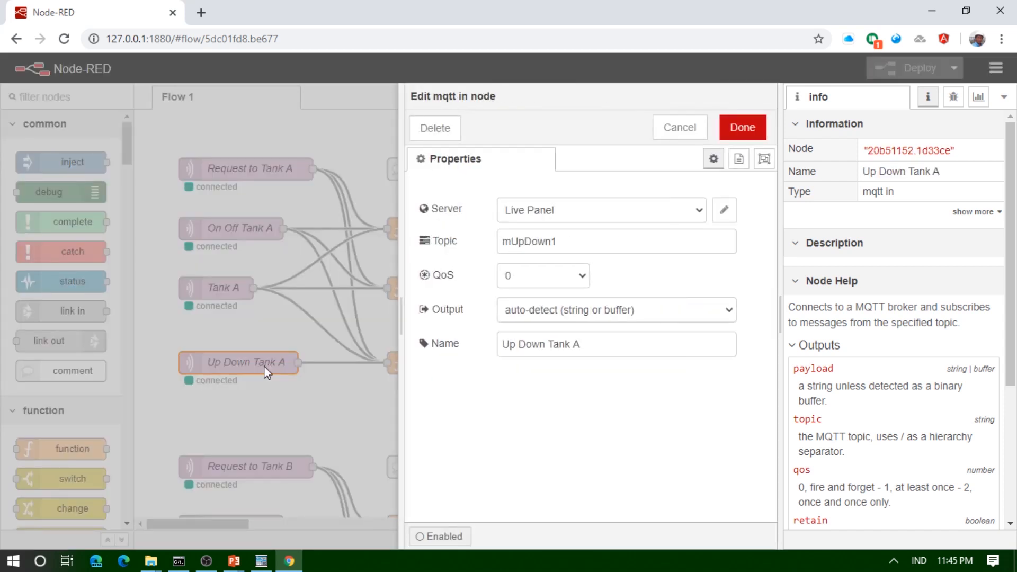
pyautogui.click(687, 136)
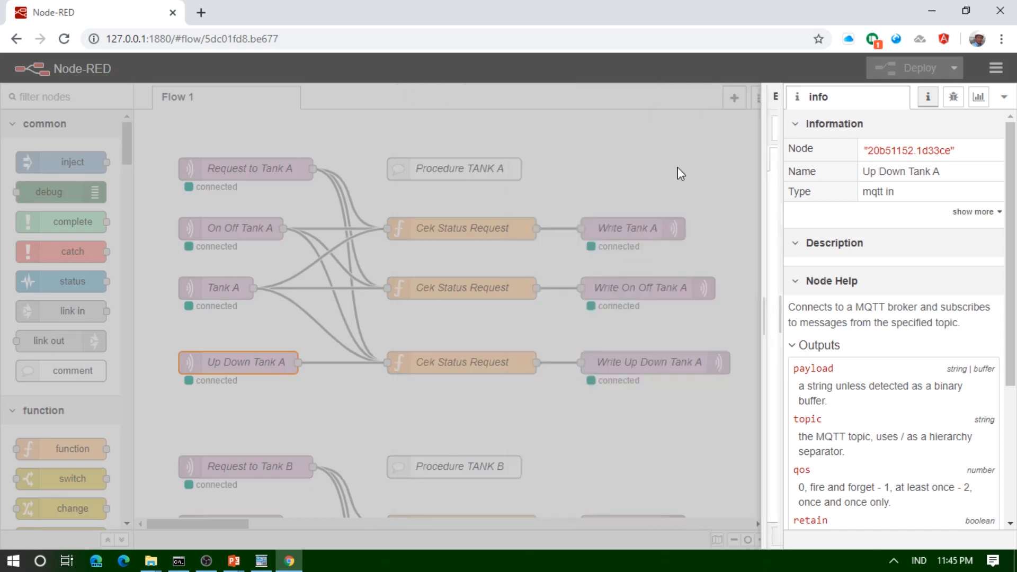
pyautogui.click(268, 177)
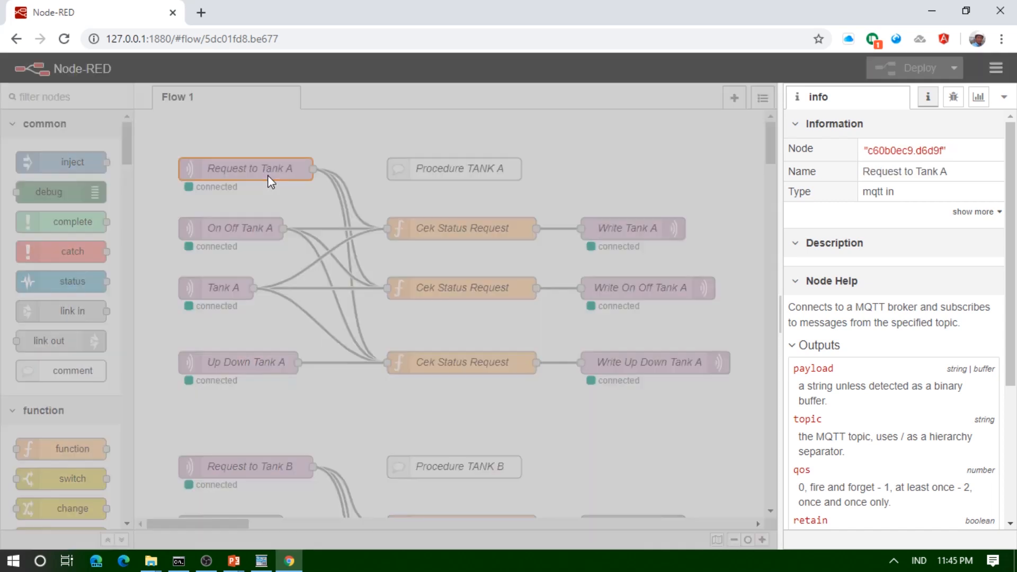
pyautogui.doubleClick(268, 175)
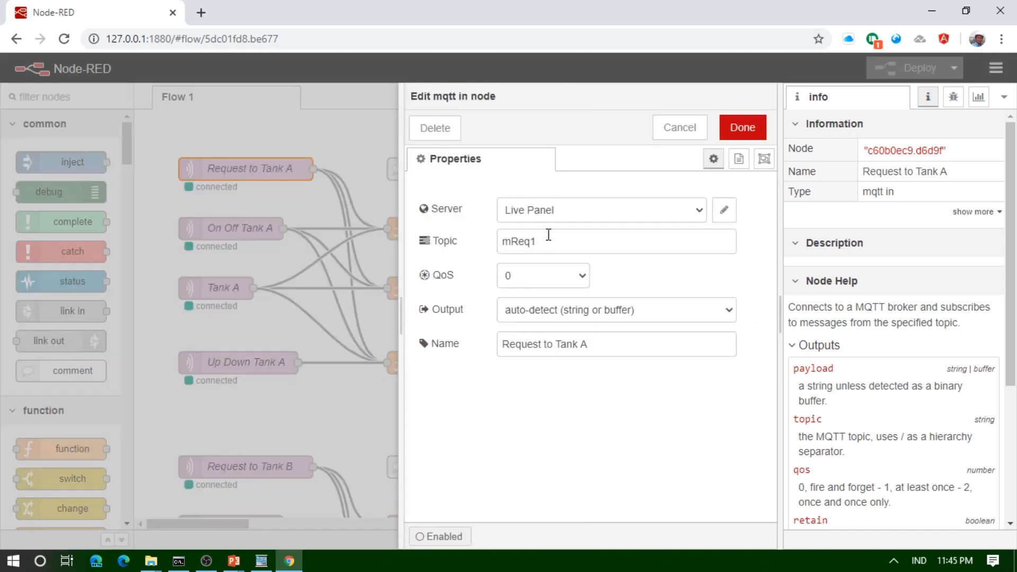
pyautogui.click(678, 131)
# Review the code of the Cek Status Request function feeding Write Tank A in a widened editor, and check the Write Tank A node's settings.
pyautogui.click(449, 231)
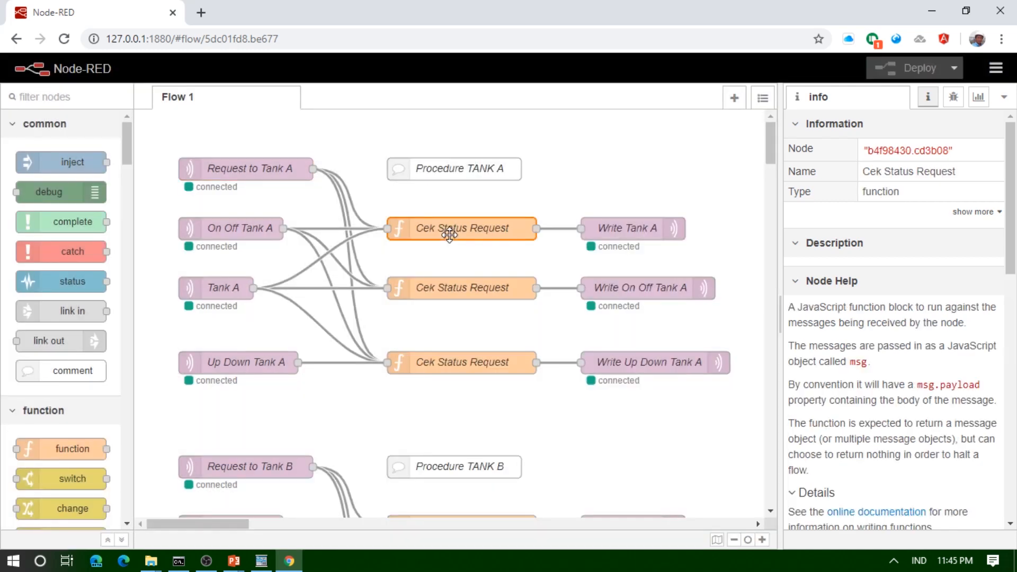
pyautogui.doubleClick(449, 231)
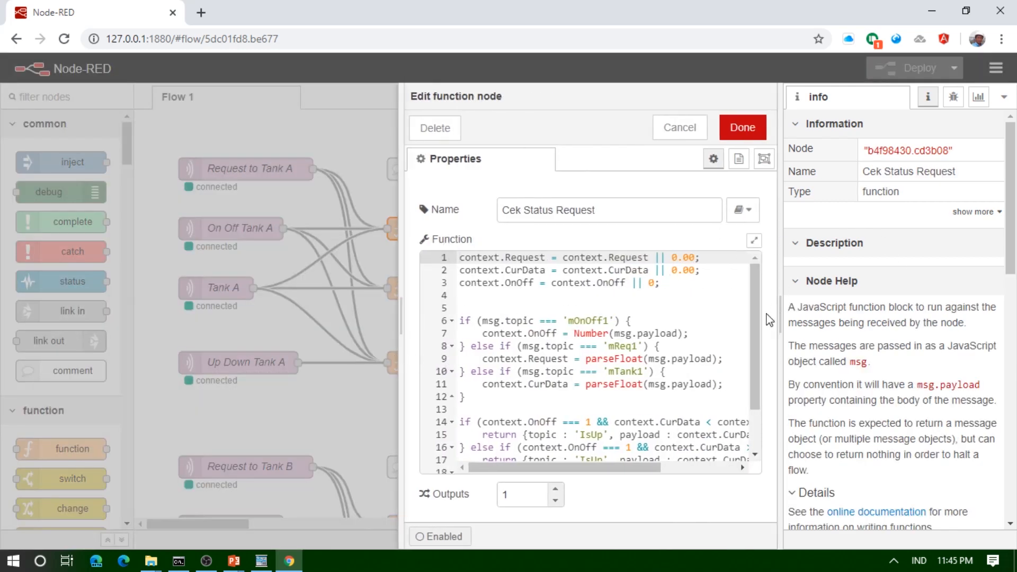
pyautogui.moveTo(399, 326); pyautogui.dragTo(210, 334)
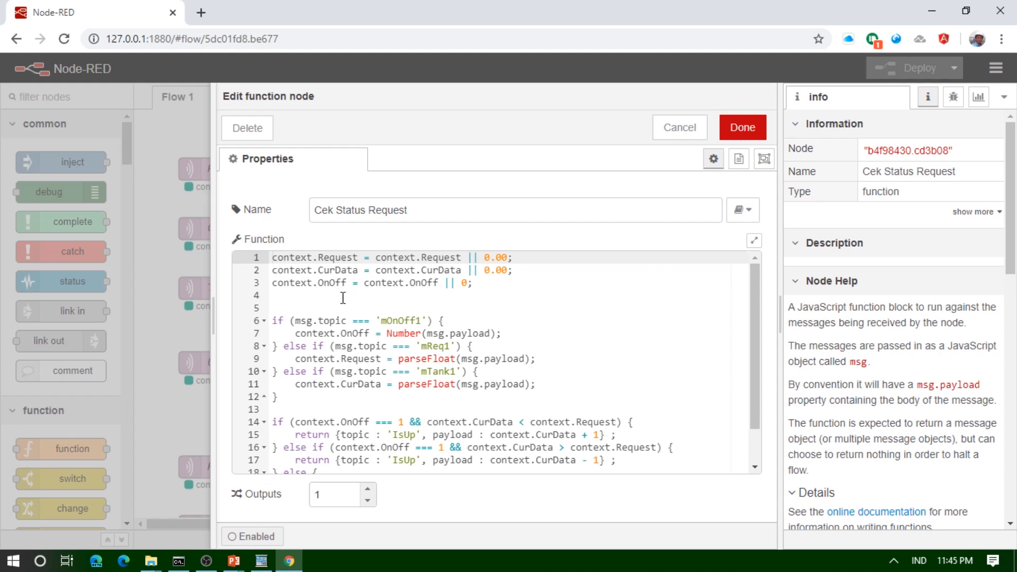
pyautogui.scroll(-2, 344, 289)
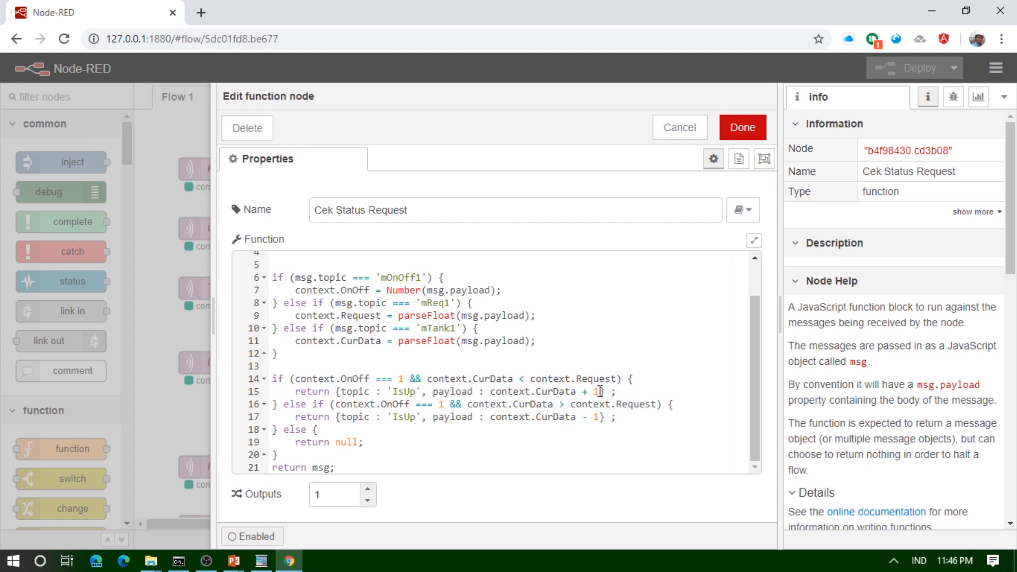
pyautogui.click(343, 340)
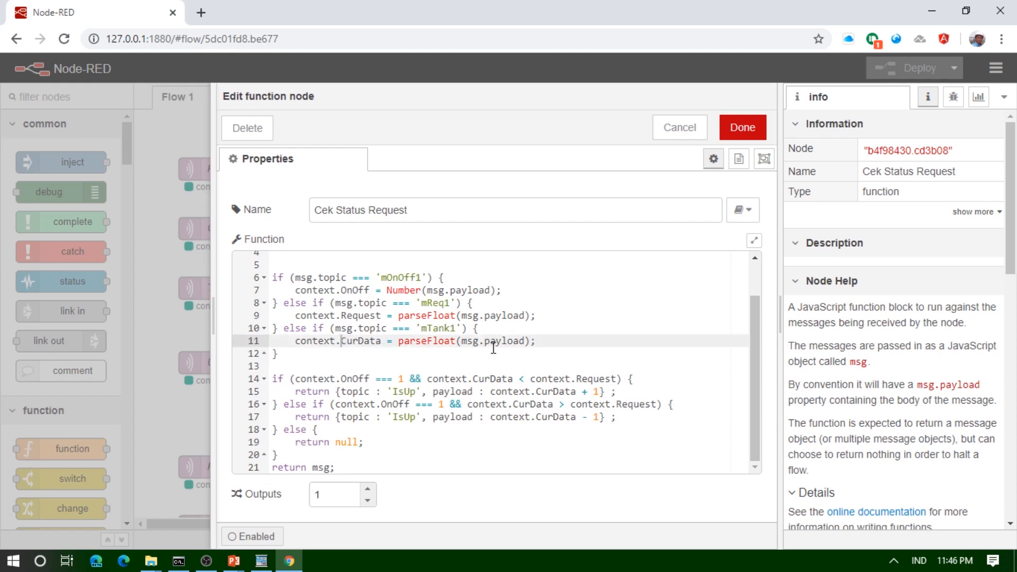
pyautogui.click(543, 327)
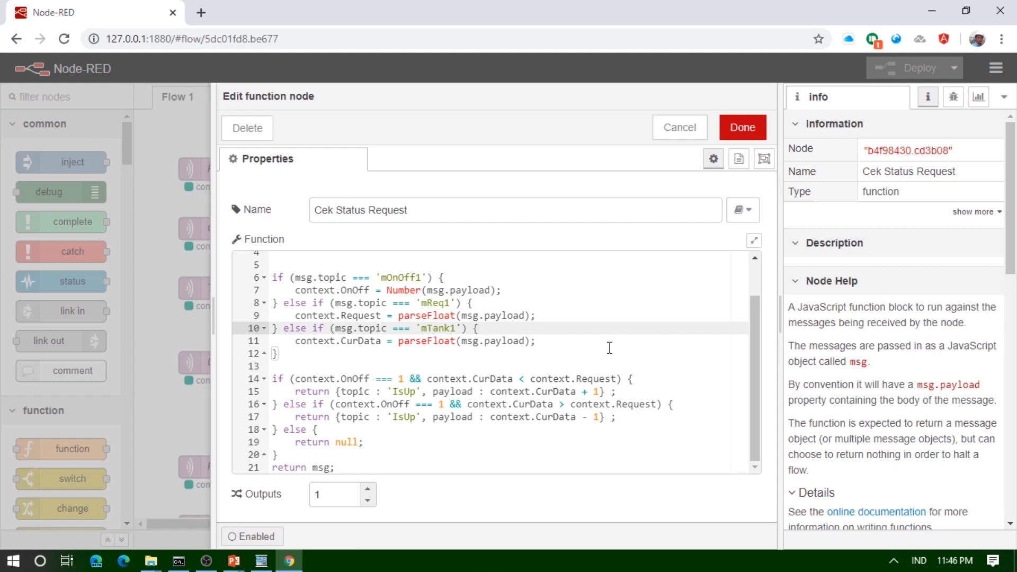
pyautogui.click(742, 130)
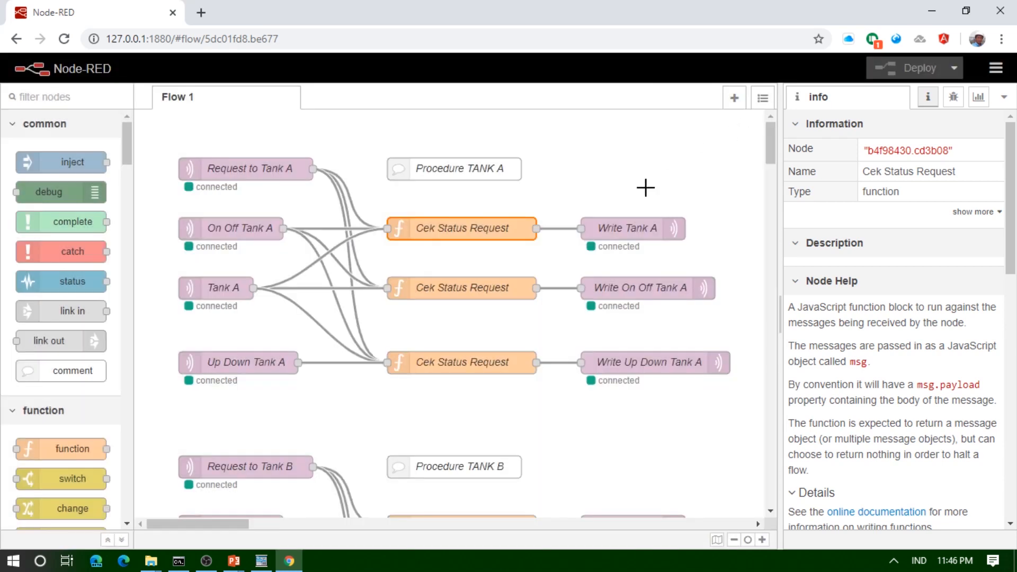
pyautogui.doubleClick(608, 229)
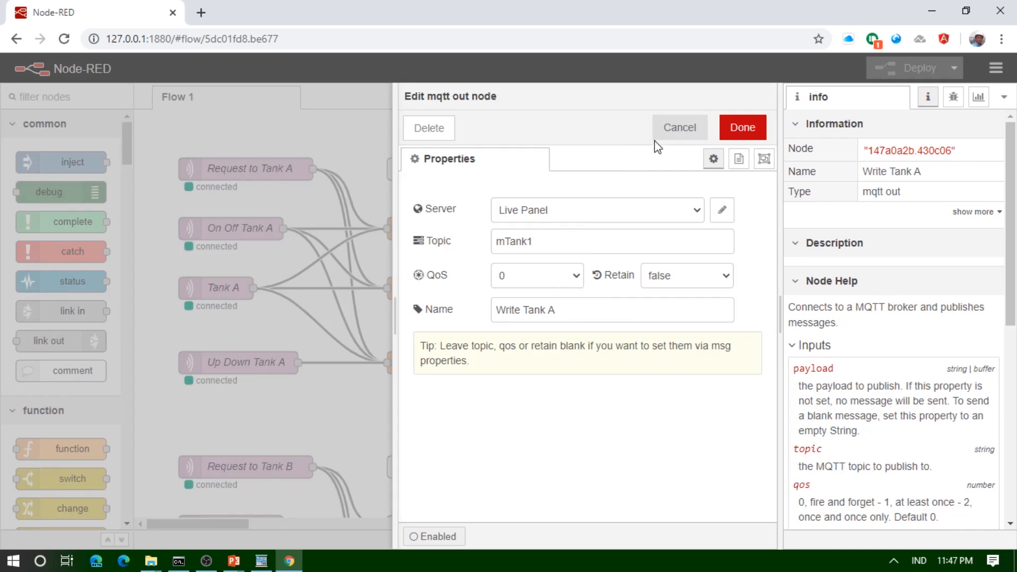
pyautogui.click(682, 136)
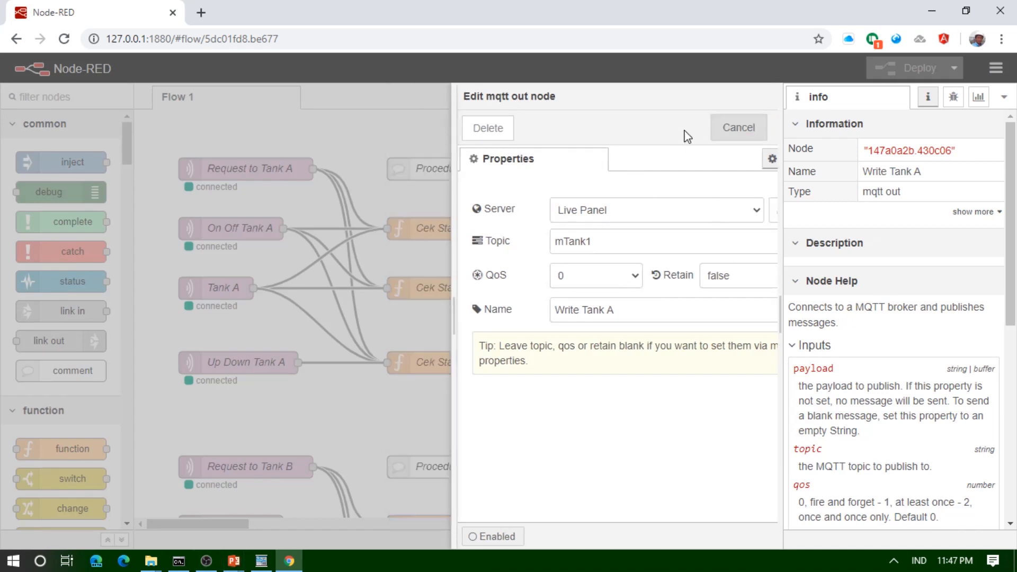
# Review the code of the Cek Status Request function feeding Write On Off Tank A, and check that output node's topic.
pyautogui.doubleClick(431, 296)
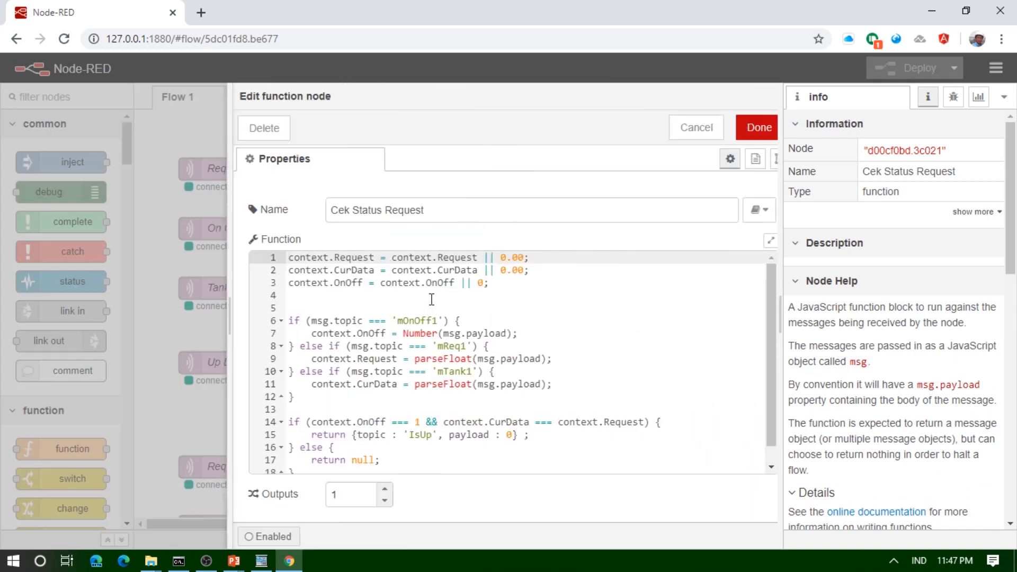
pyautogui.scroll(-1, 423, 344)
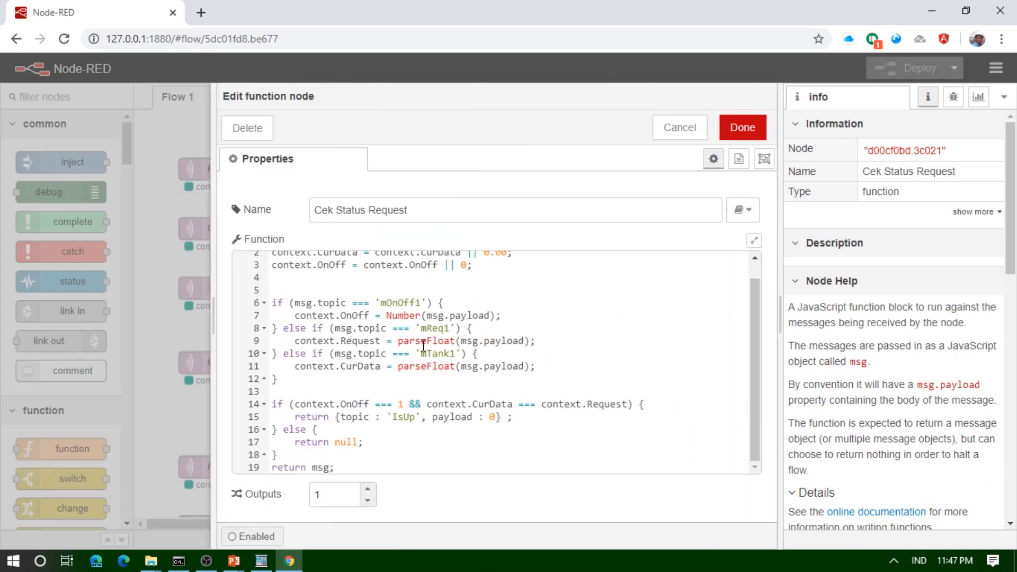
pyautogui.click(398, 405)
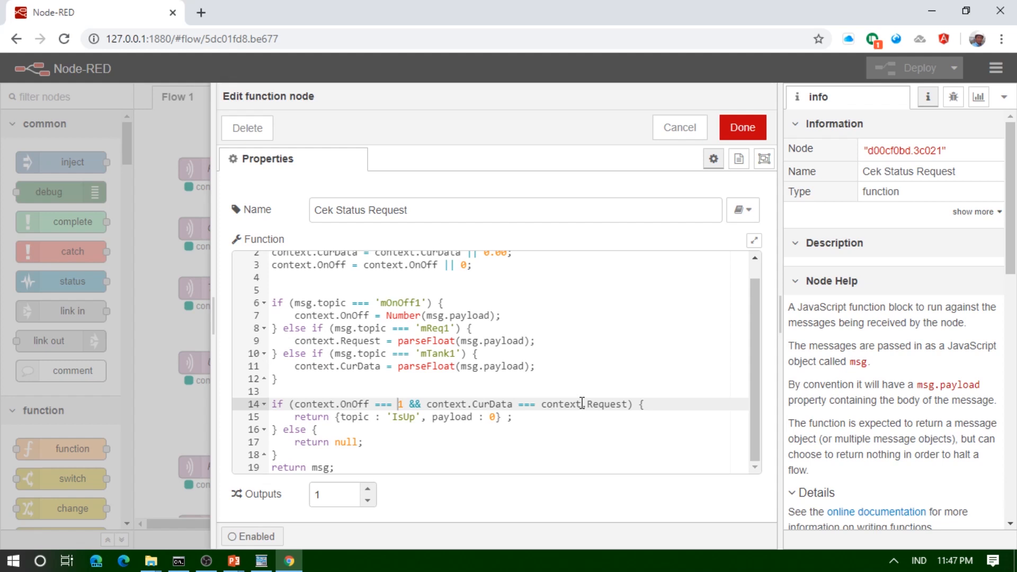
pyautogui.click(493, 418)
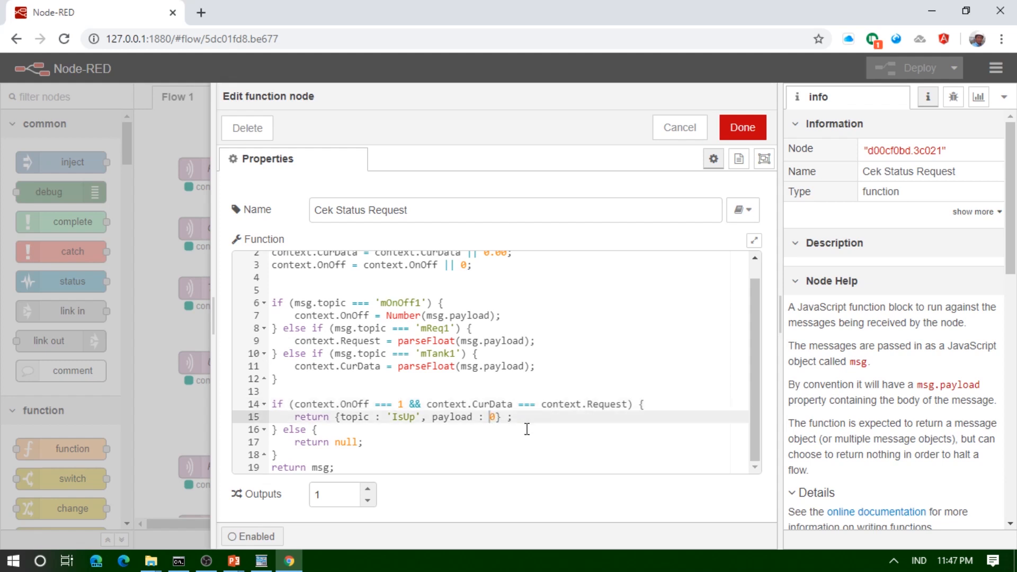
pyautogui.click(683, 132)
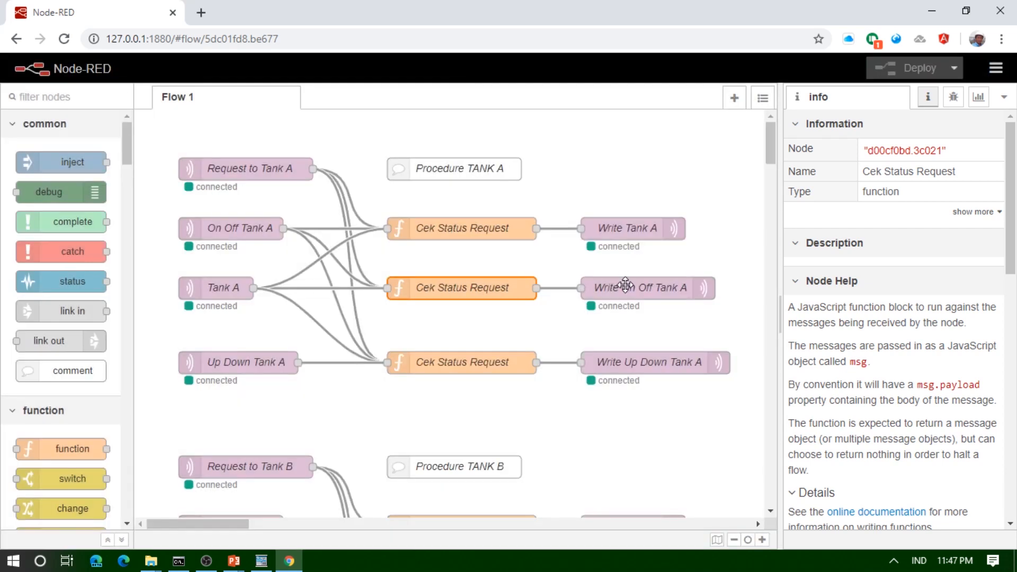
pyautogui.doubleClick(625, 286)
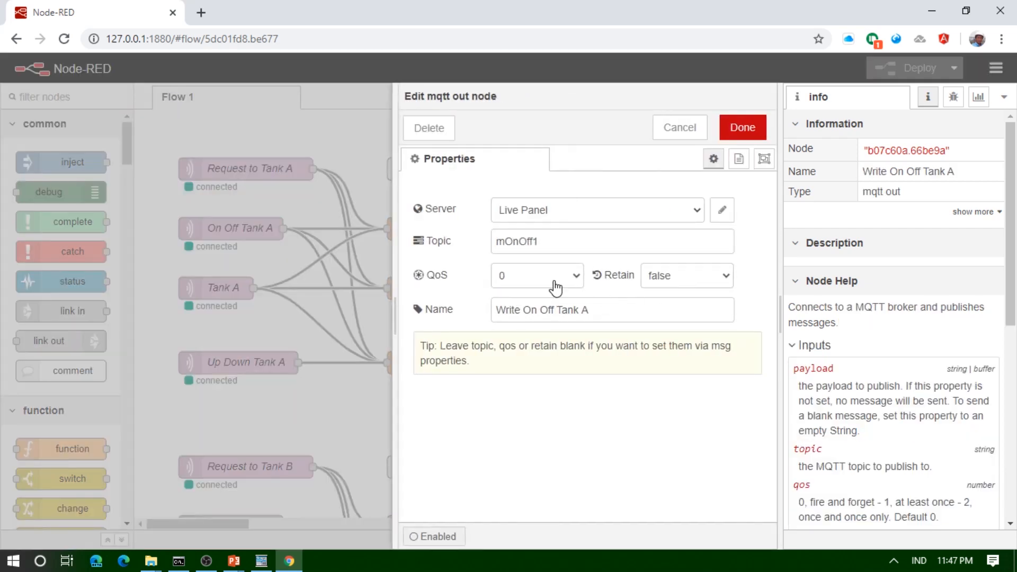
pyautogui.click(661, 135)
# Recheck the returned payload value in the Cek Status Request function feeding Write On Off Tank A.
pyautogui.doubleClick(465, 287)
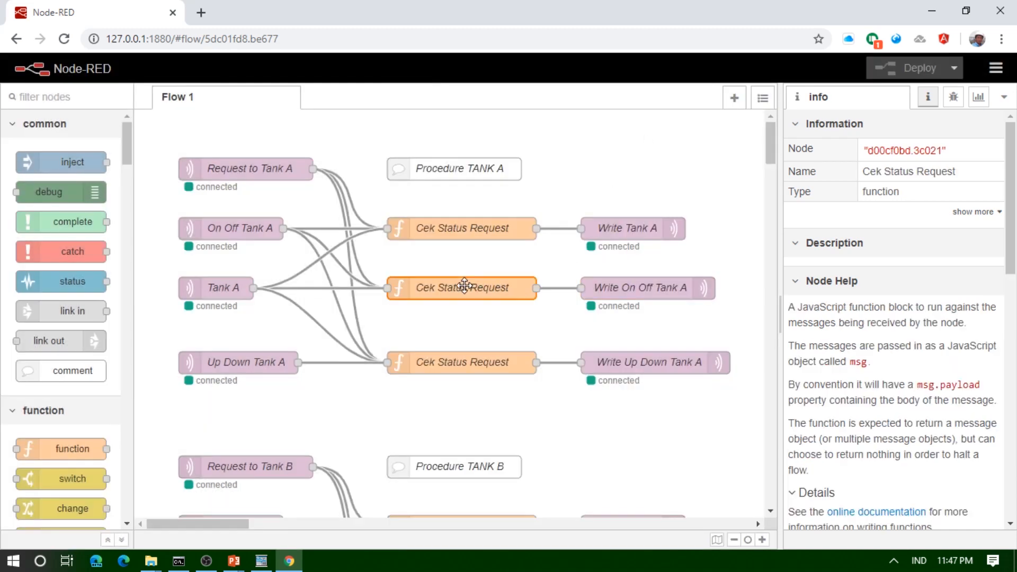
pyautogui.click(486, 438)
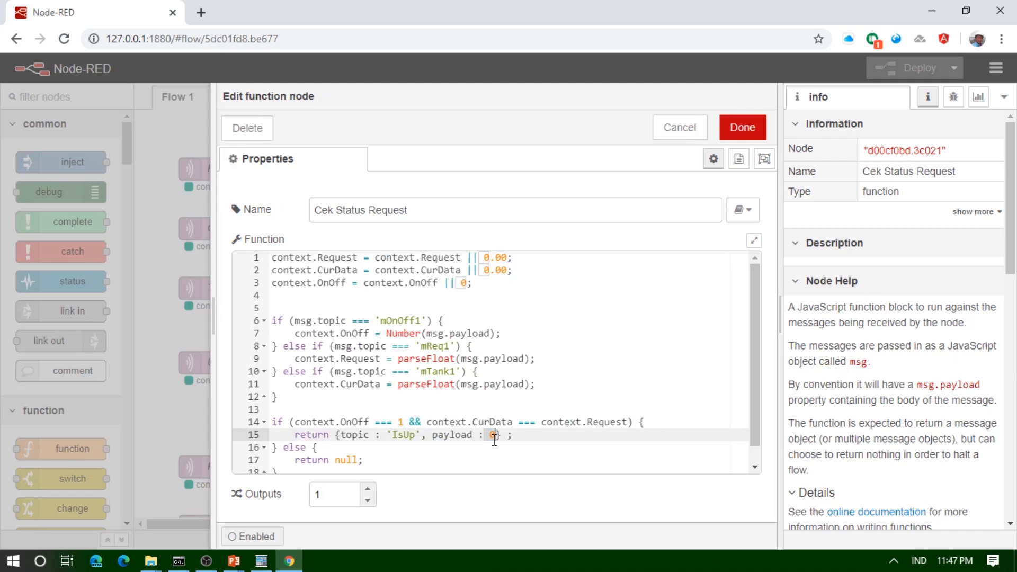
pyautogui.click(690, 132)
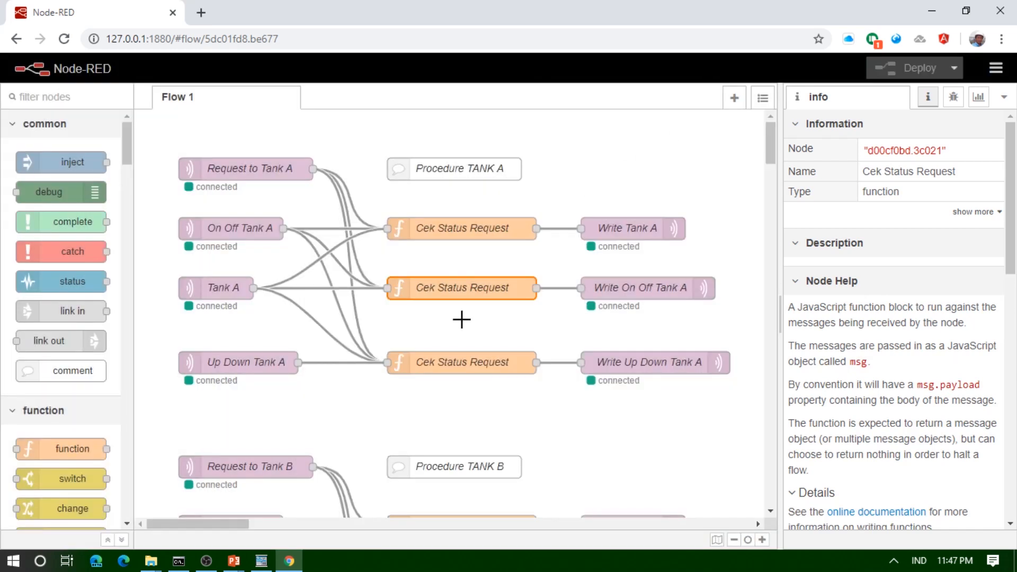
# Review the code of the Cek Status Request function feeding Write Up Down Tank A, including its IsDown return conditions.
pyautogui.doubleClick(453, 363)
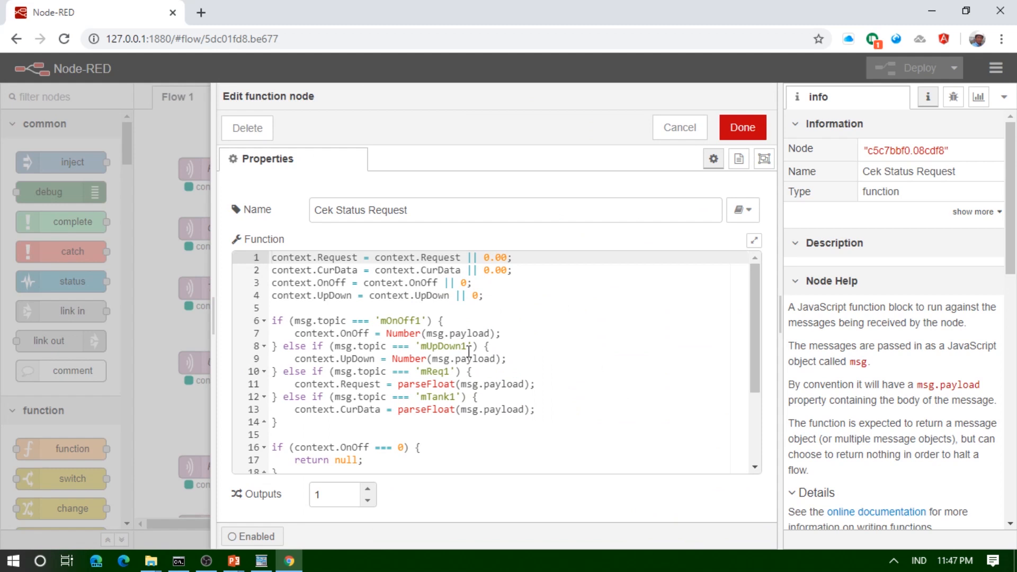
pyautogui.scroll(-3, 469, 351)
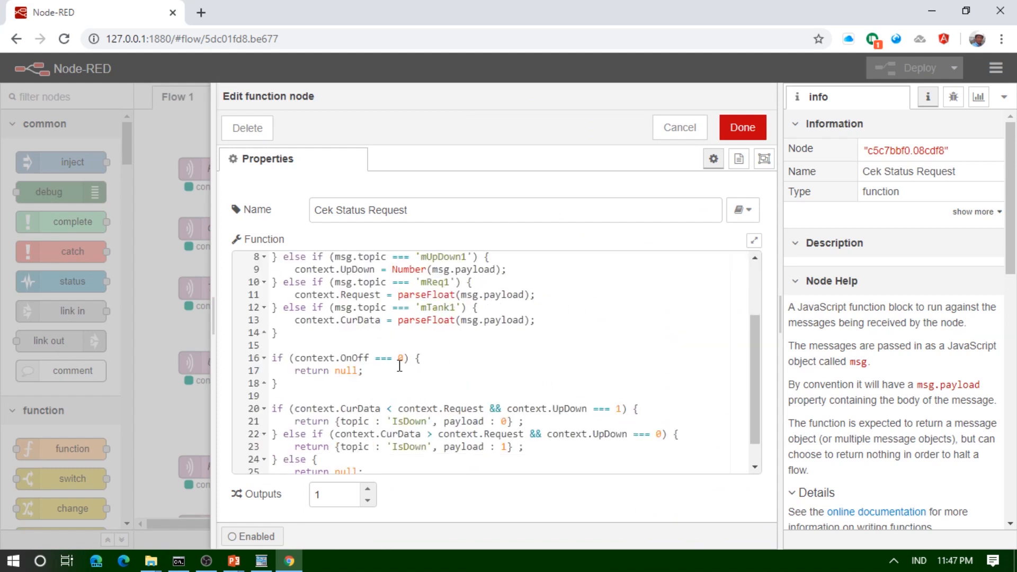
pyautogui.scroll(-1, 400, 364)
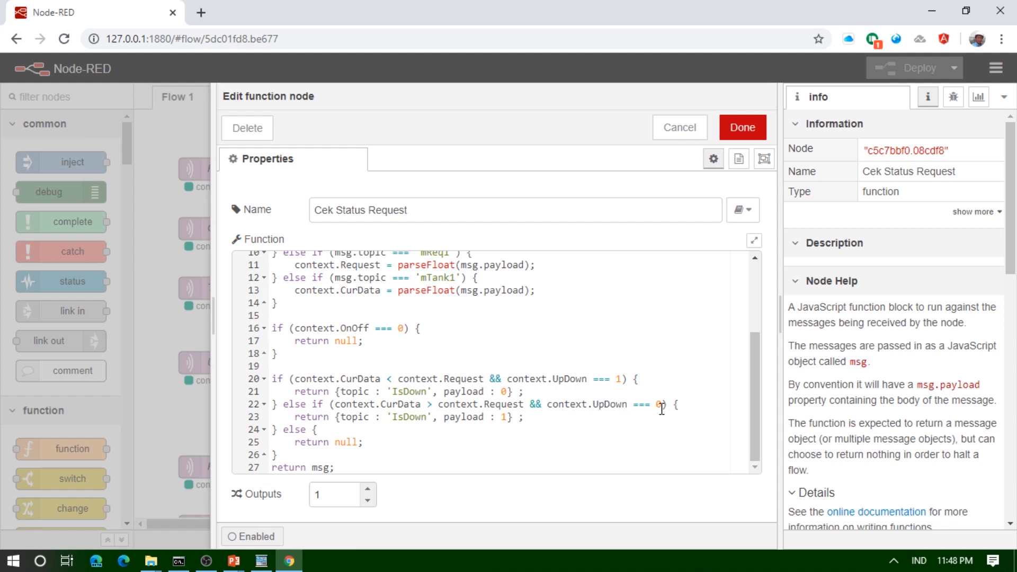
pyautogui.scroll(2, 502, 424)
pyautogui.scroll(-2, 502, 424)
pyautogui.scroll(1, 422, 373)
pyautogui.scroll(-1, 421, 373)
pyautogui.click(661, 127)
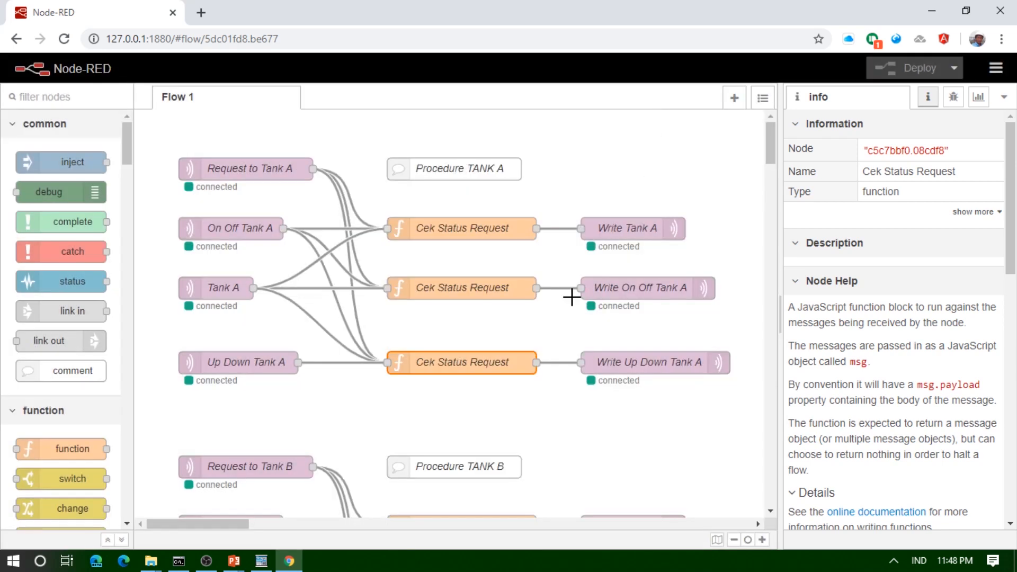
# Compare the Tank B and SILO procedures with the Tank A procedure, and find the Pressure and Temperature procedures in the flow.
pyautogui.scroll(-10, 572, 297)
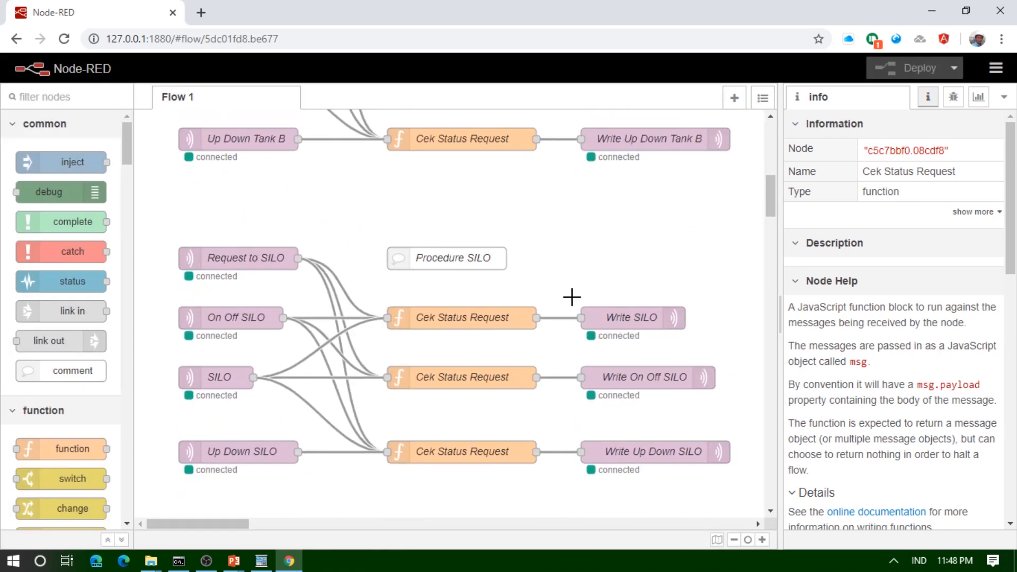
pyautogui.scroll(9, 572, 295)
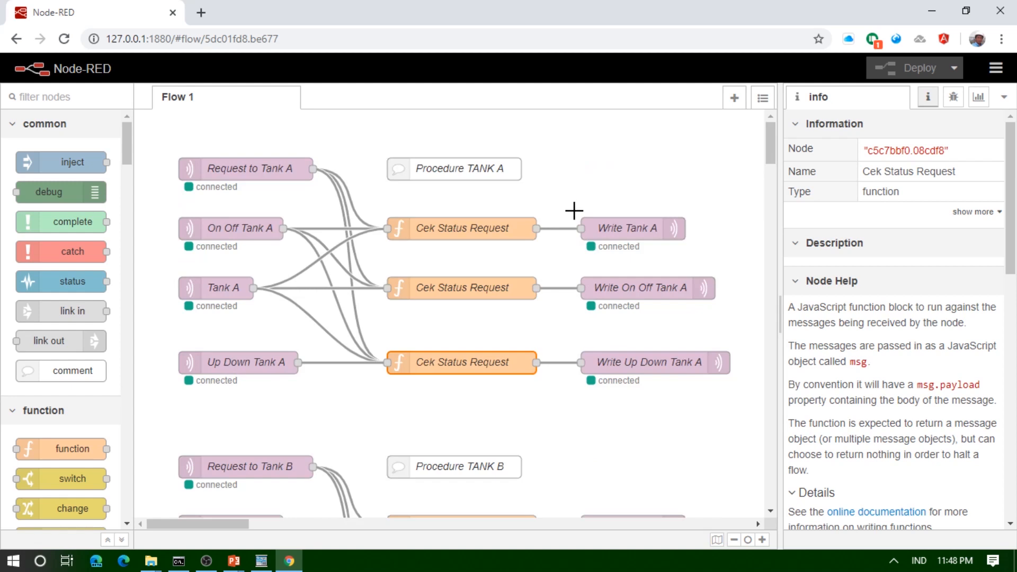
pyautogui.scroll(-5, 567, 222)
pyautogui.scroll(5, 563, 229)
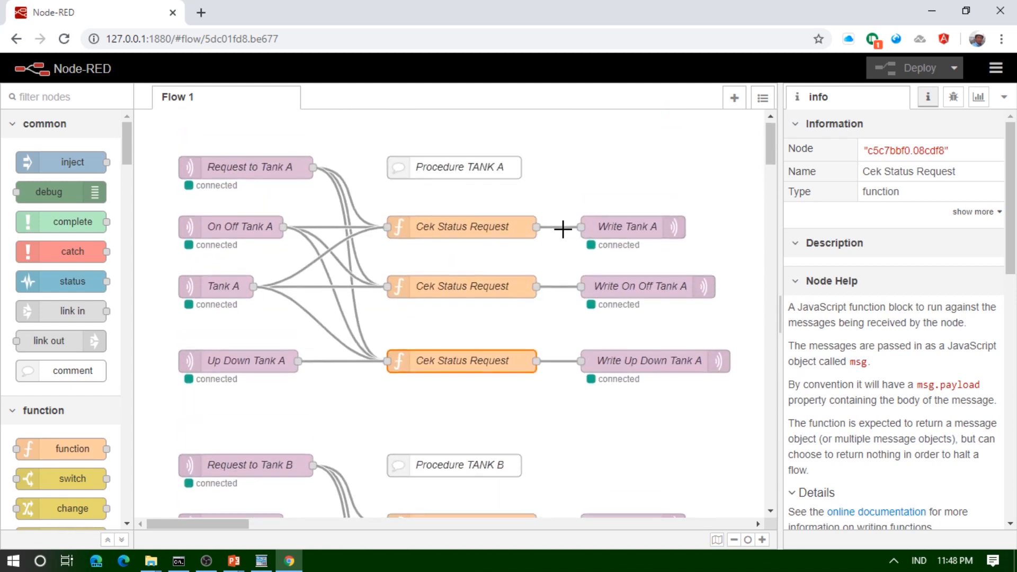
pyautogui.scroll(-10, 477, 291)
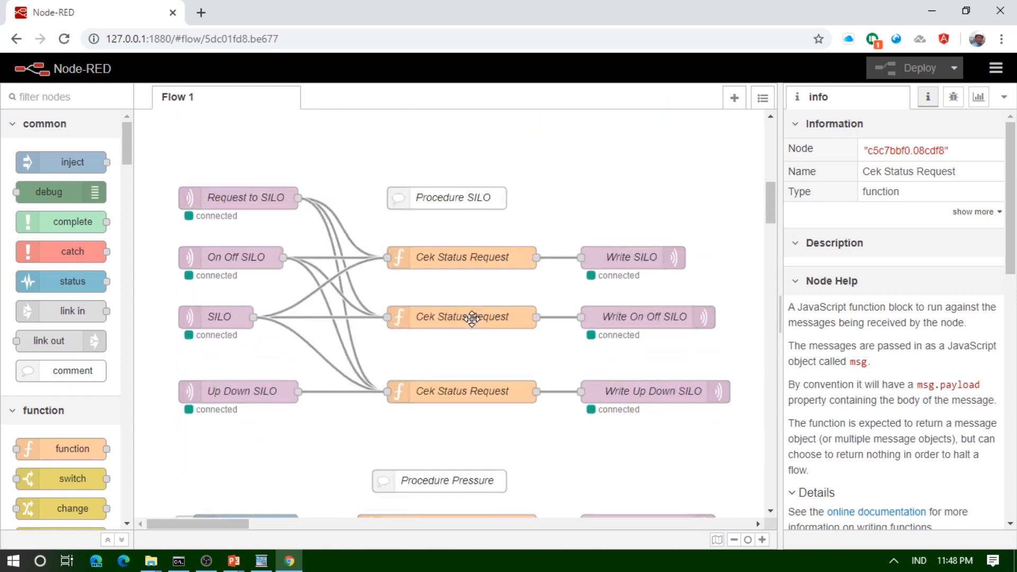
pyautogui.scroll(-4, 471, 319)
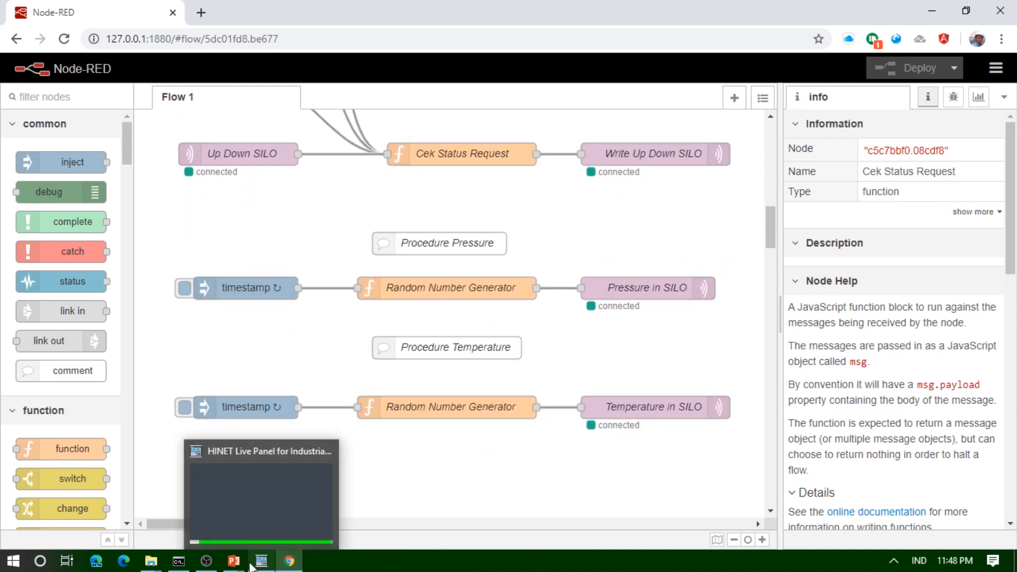
# Review the random value ranges in the Random Number Generator functions of the Pressure and Temperature procedures.
pyautogui.doubleClick(513, 296)
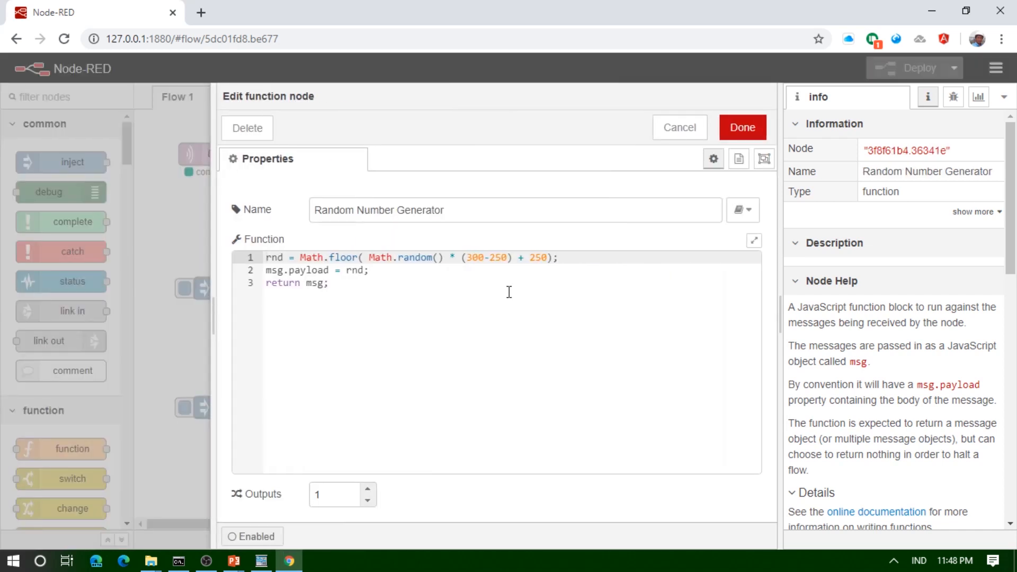
pyautogui.click(461, 281)
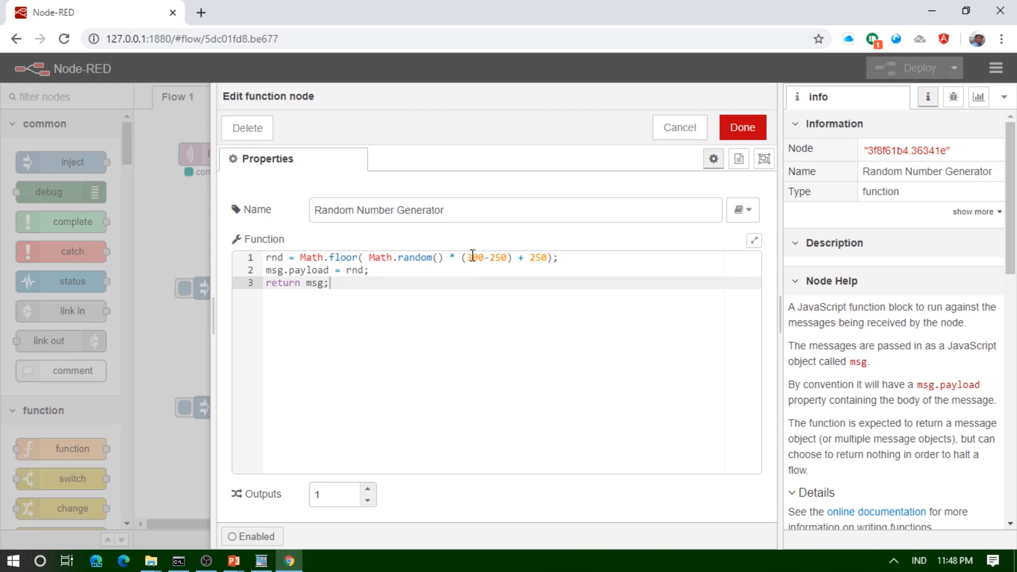
pyautogui.moveTo(468, 258); pyautogui.dragTo(506, 258)
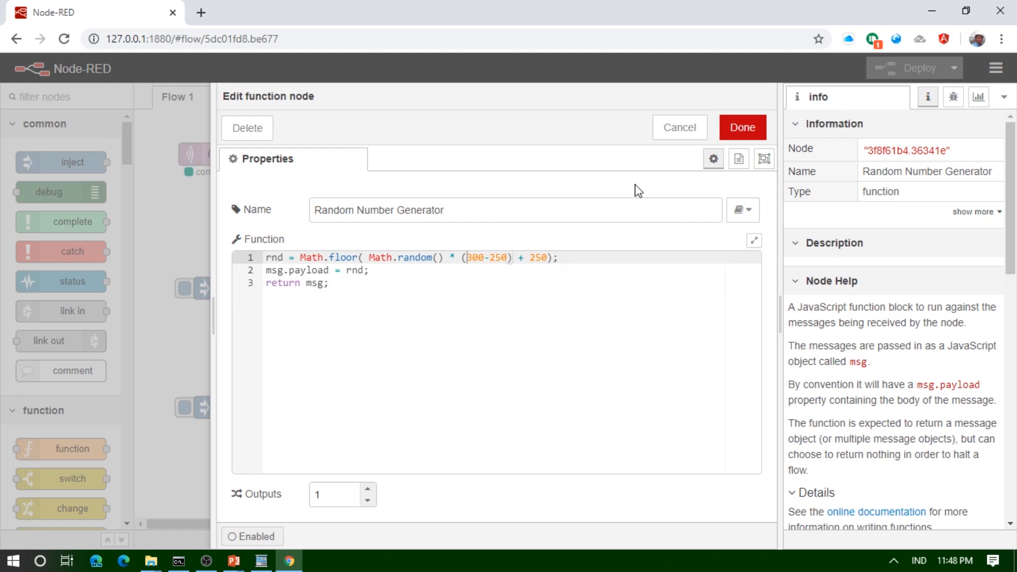
pyautogui.click(677, 130)
pyautogui.doubleClick(453, 407)
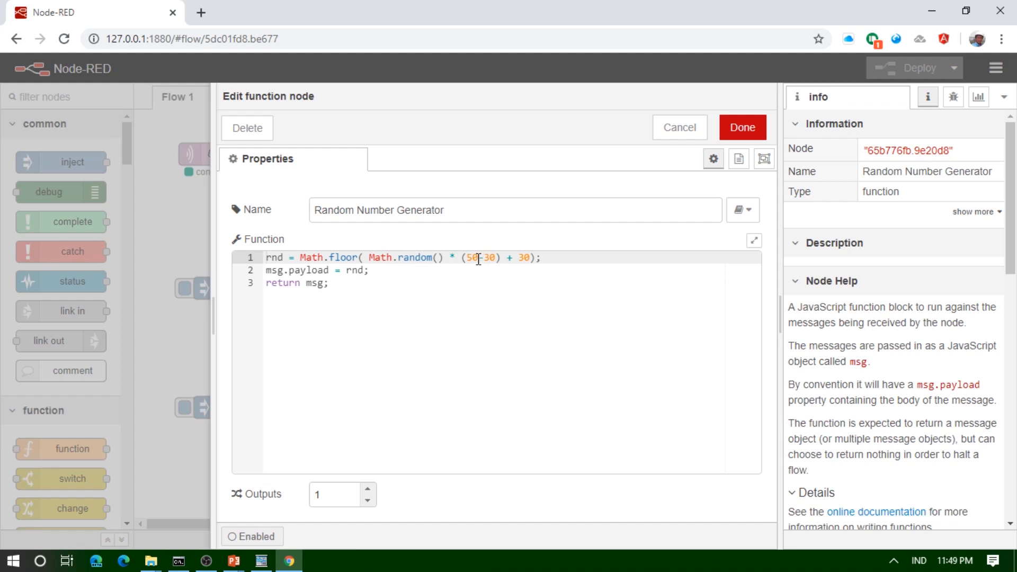
pyautogui.click(668, 136)
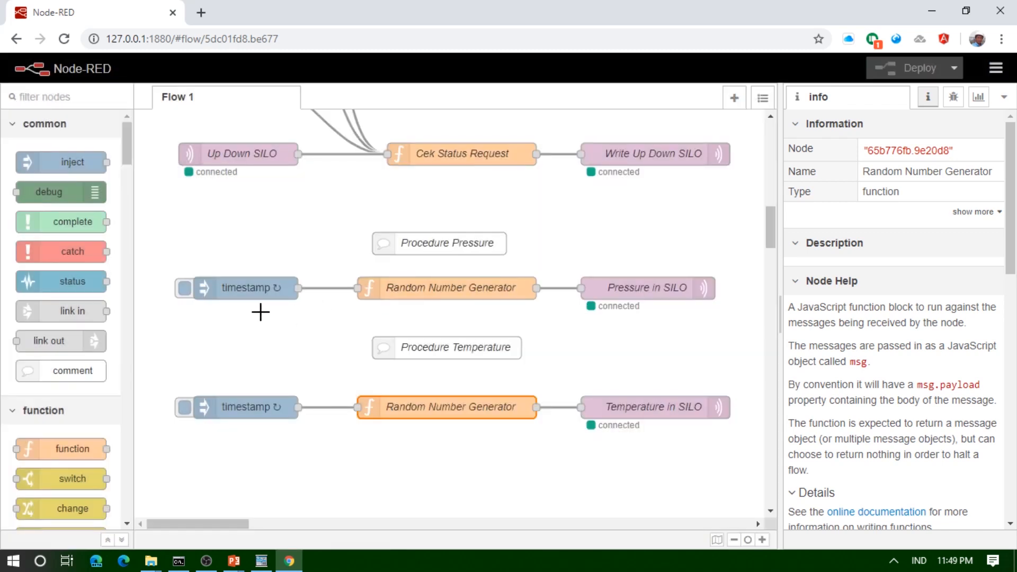
# Check the Pressure procedure's timestamp interval, its Random Number Generator code, and the Pressure in SILO node's MQTT topic.
pyautogui.doubleClick(250, 291)
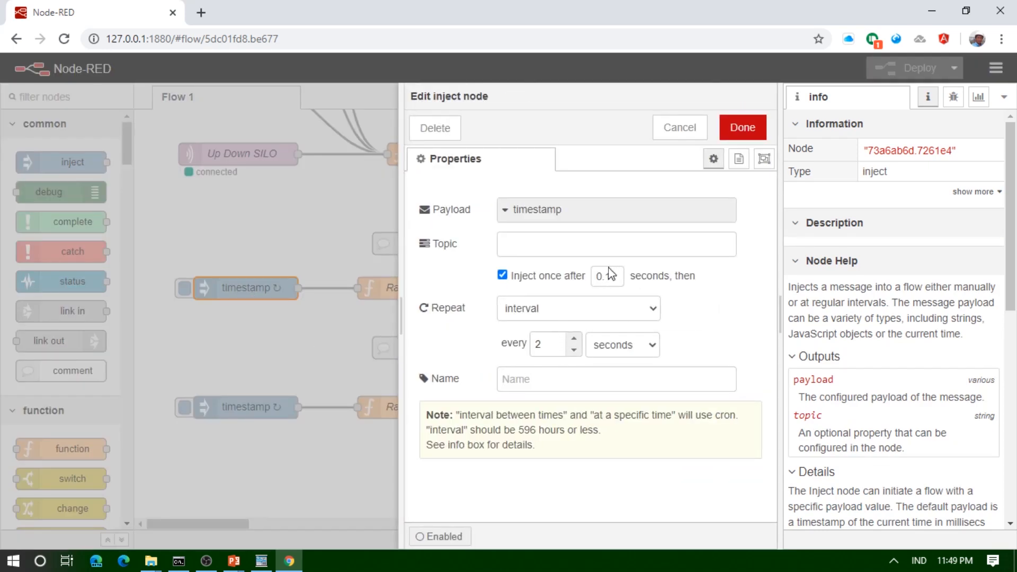
pyautogui.click(680, 128)
pyautogui.click(443, 289)
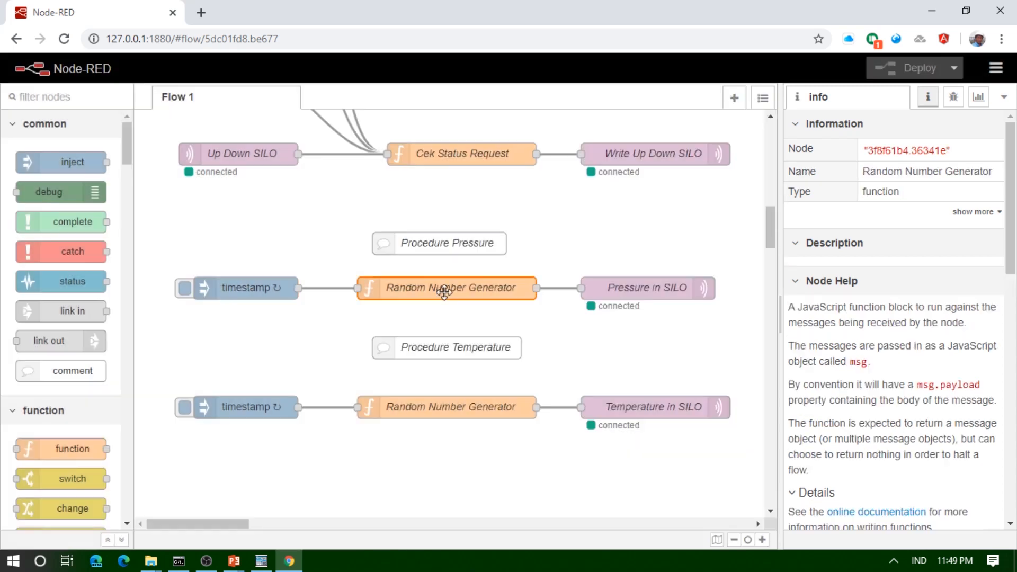
pyautogui.doubleClick(444, 291)
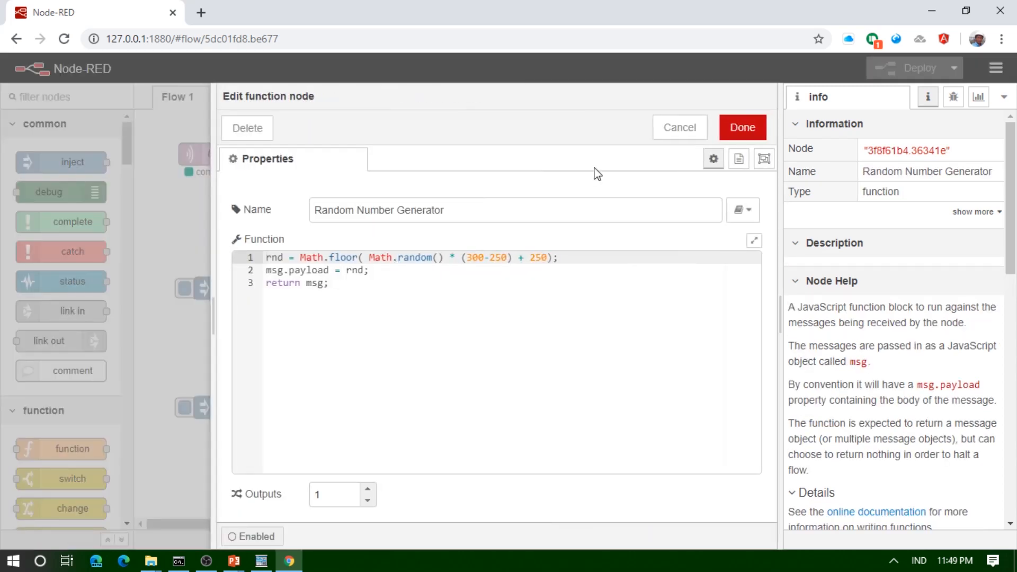
pyautogui.click(678, 129)
pyautogui.click(642, 286)
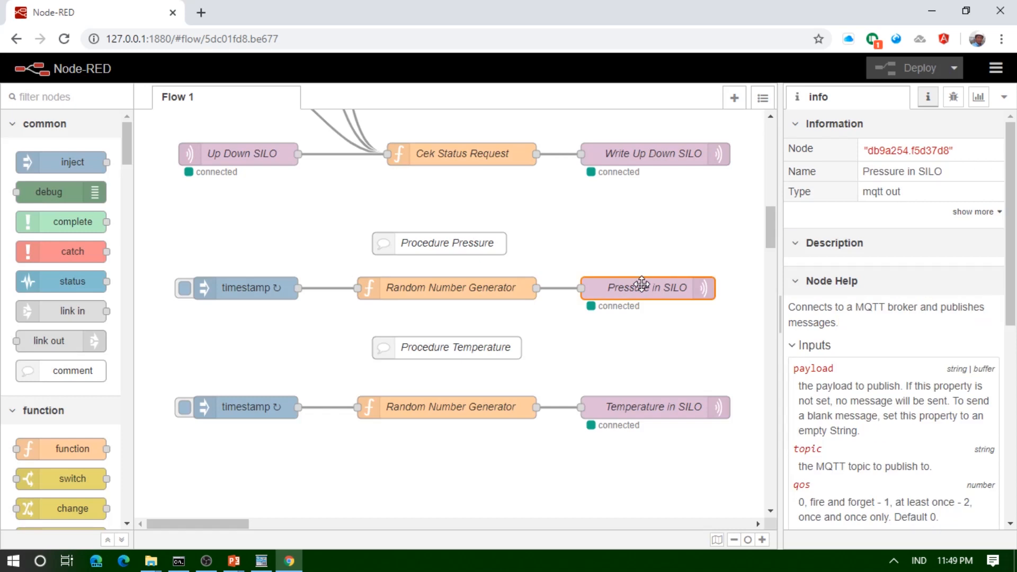
pyautogui.doubleClick(642, 287)
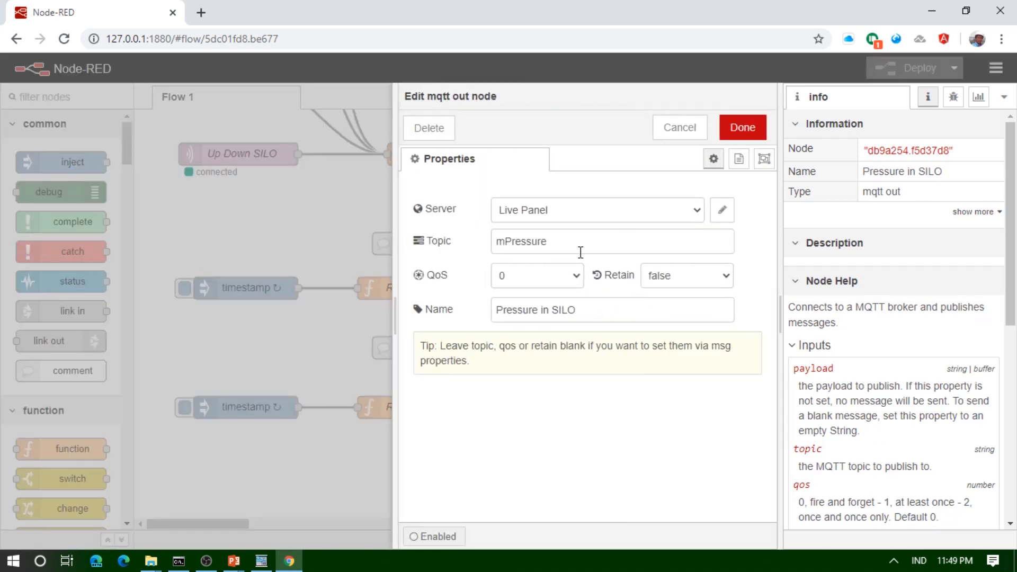
# Consult the project agenda slide in the PowerPoint slide show, return to Node-RED and close the Pressure in SILO settings without changes.
pyautogui.moveTo(233, 561)
pyautogui.click(257, 517)
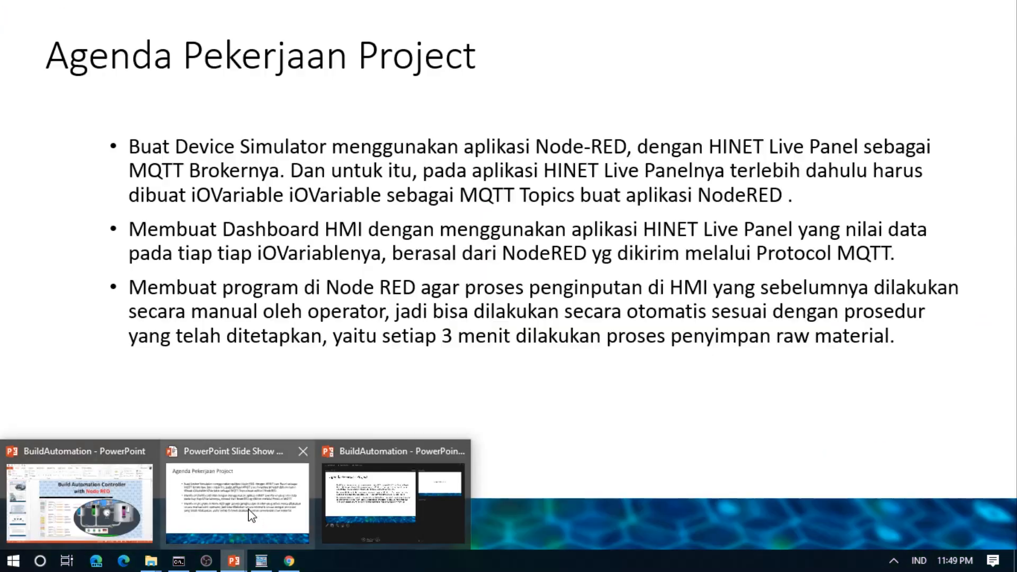
pyautogui.click(334, 365)
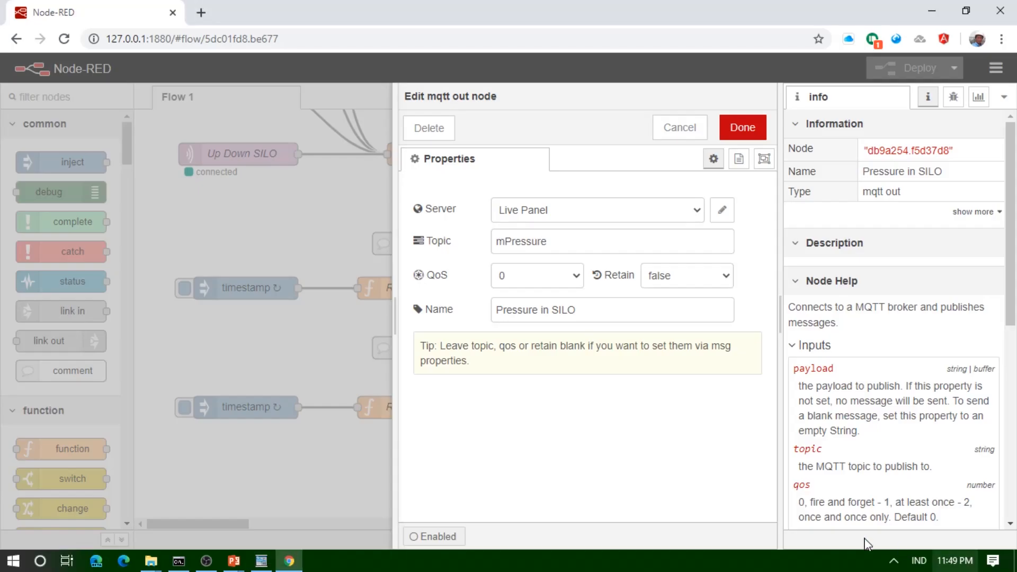
pyautogui.click(678, 140)
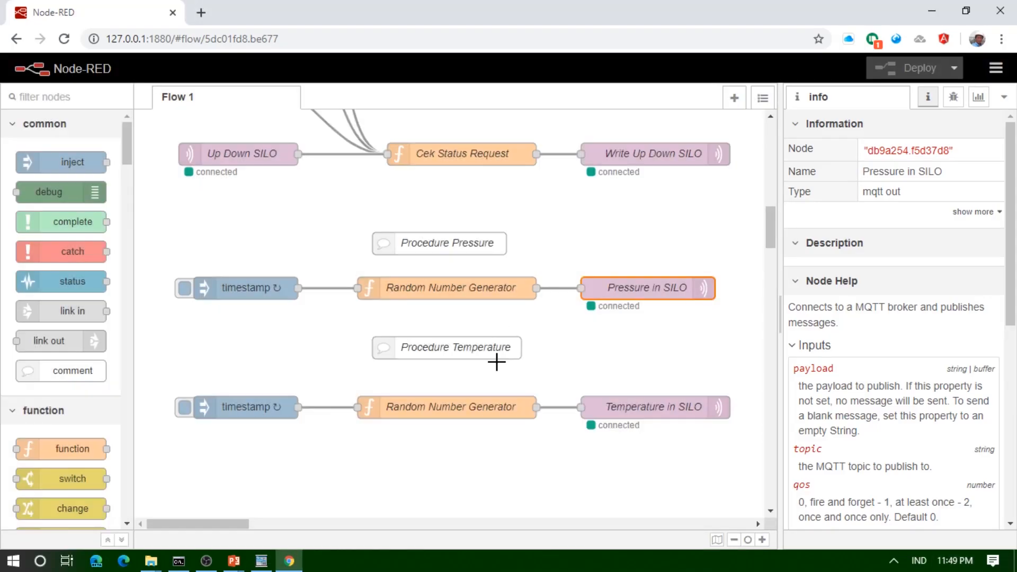
# Check the Temperature procedure's timestamp interval and recheck the code of its Random Number Generator function.
pyautogui.doubleClick(481, 409)
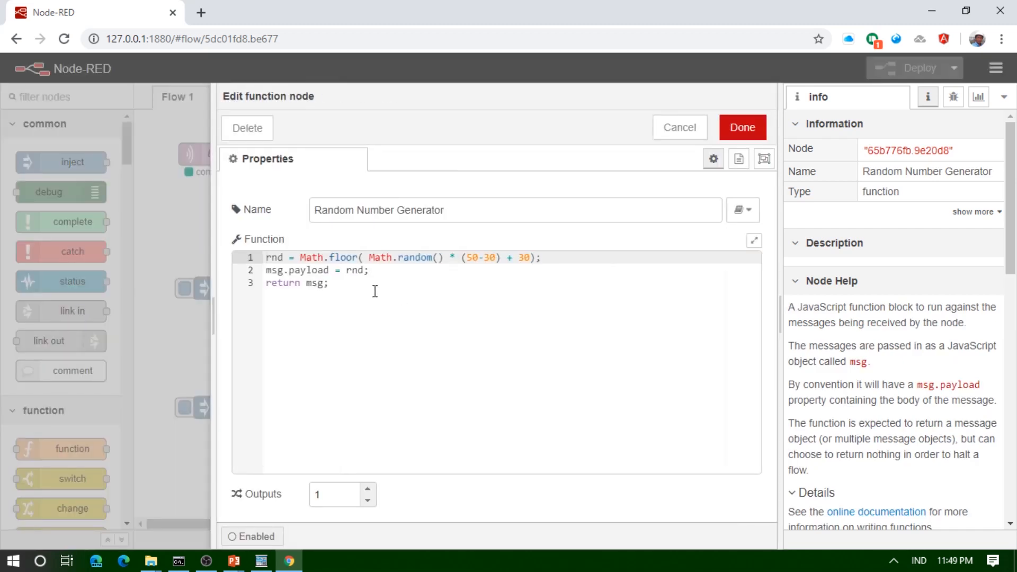
pyautogui.click(678, 130)
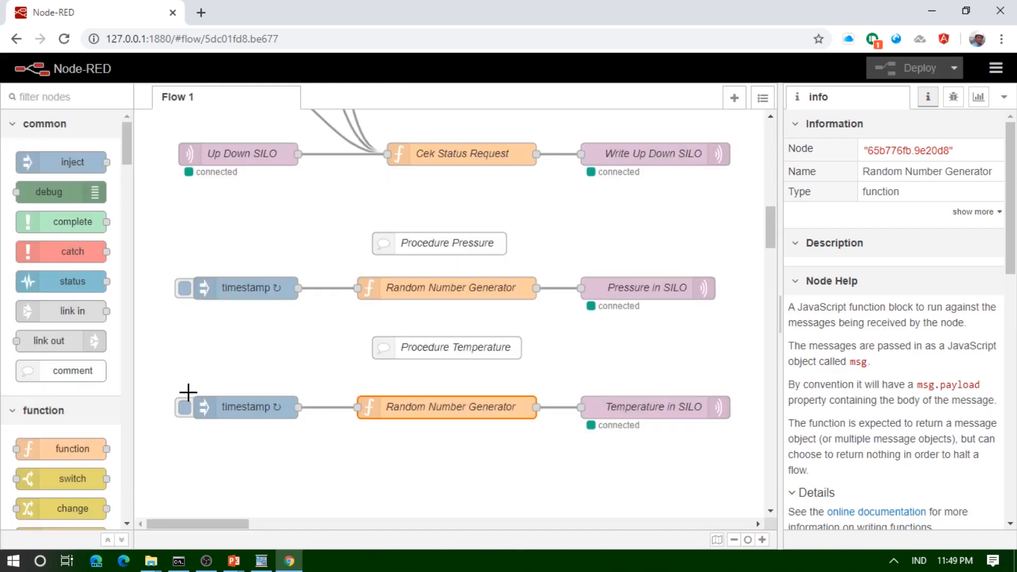
pyautogui.doubleClick(207, 420)
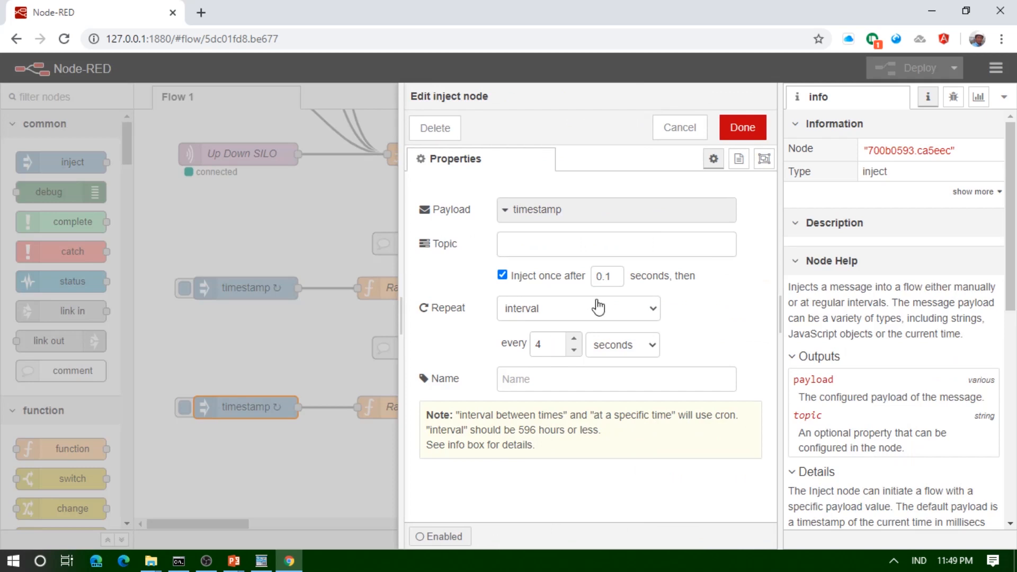
pyautogui.click(691, 130)
pyautogui.doubleClick(429, 418)
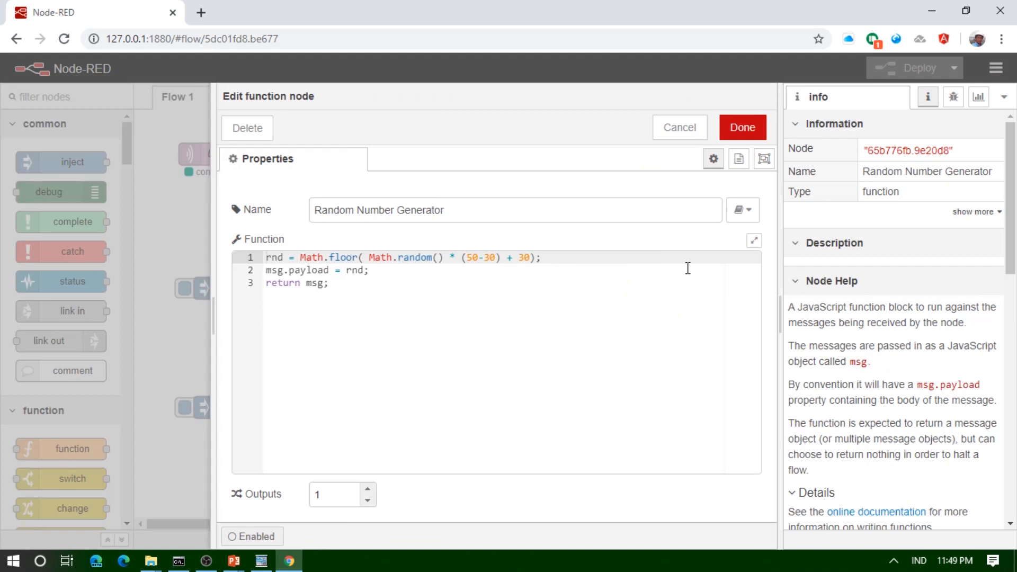
pyautogui.click(676, 127)
# Switch to HINET Live Panel and open Panel1 for editing.
pyautogui.click(261, 562)
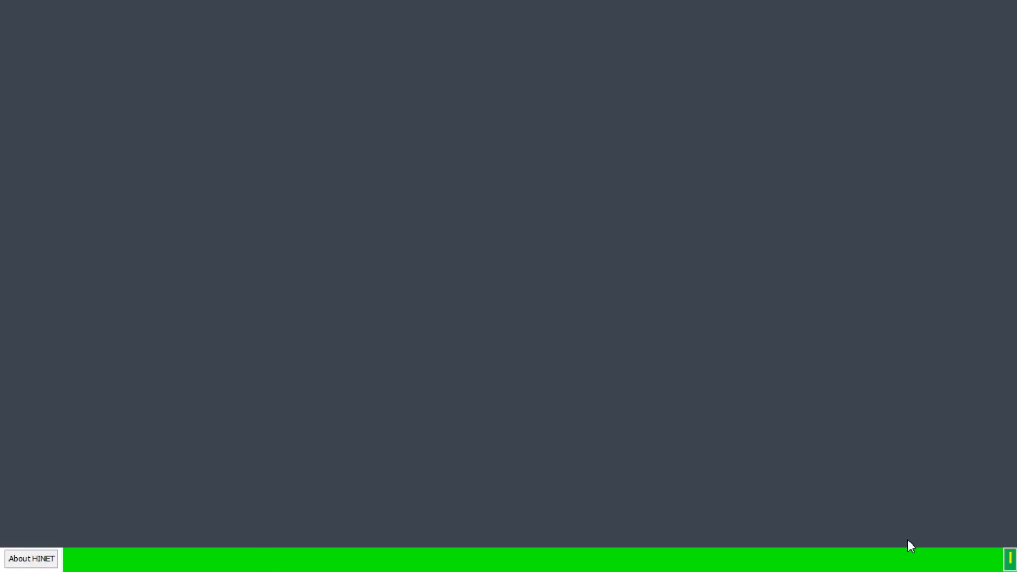
pyautogui.click(1011, 559)
pyautogui.click(897, 532)
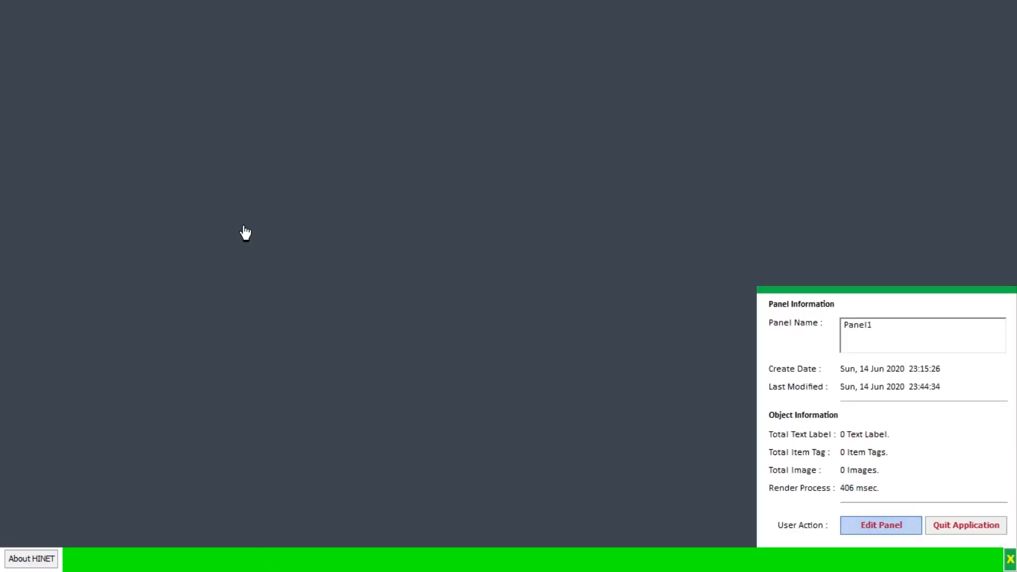
# Create a tag for the iOVariable mPressure and place it near the upper-left corner of the panel canvas.
pyautogui.click(99, 43)
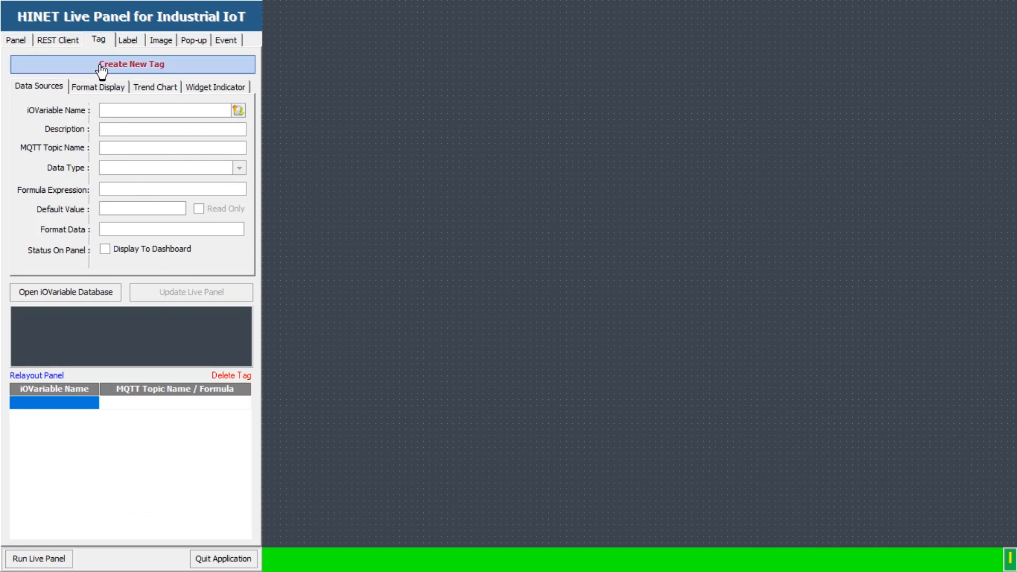
pyautogui.click(101, 68)
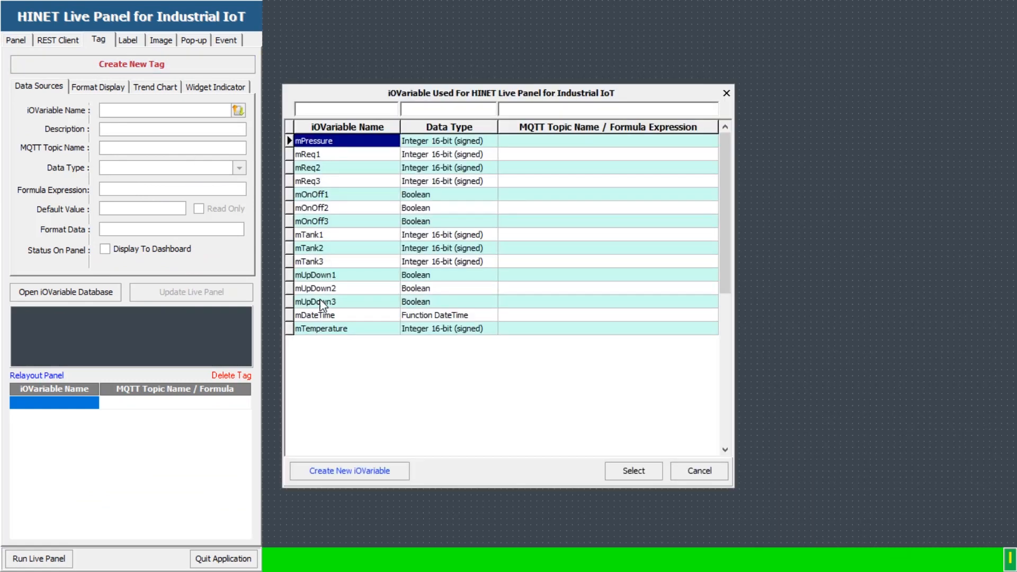
pyautogui.click(636, 474)
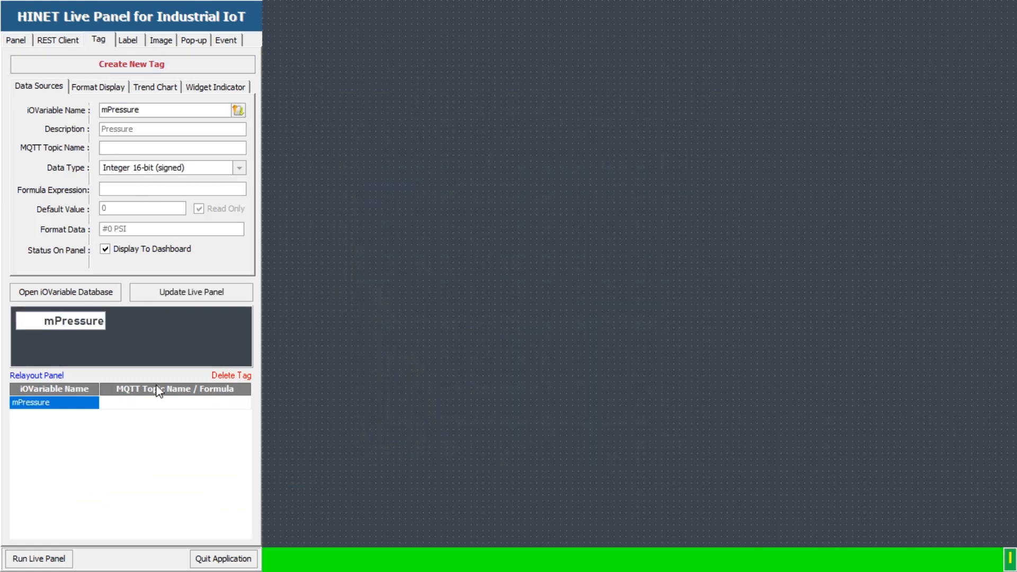
pyautogui.moveTo(52, 328); pyautogui.dragTo(363, 43)
# Create a tag for the iOVariable mTemperature, place it just below the mPressure tag at left 80, top 88, and run the live panel.
pyautogui.click(179, 66)
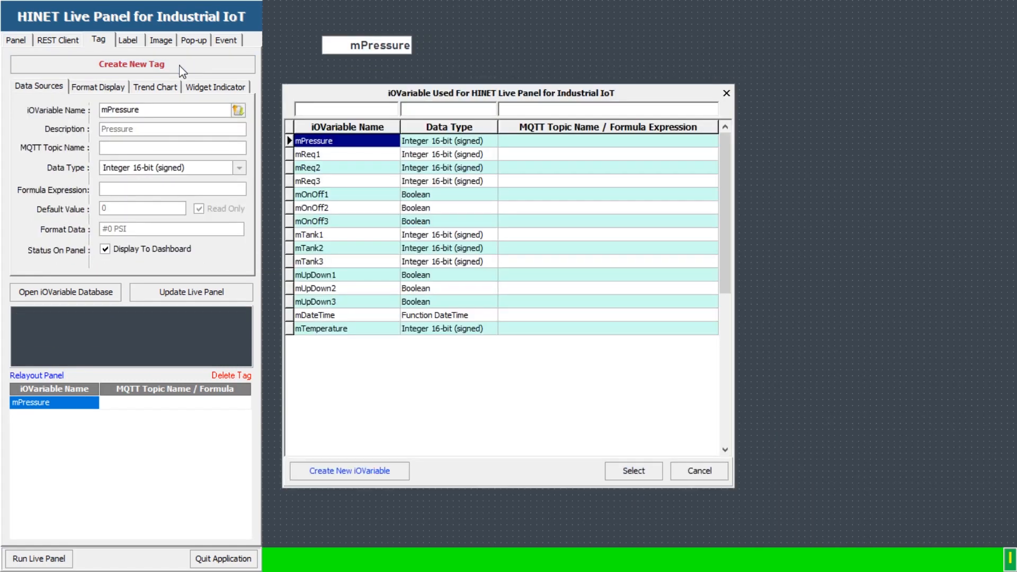
pyautogui.click(313, 330)
pyautogui.click(634, 471)
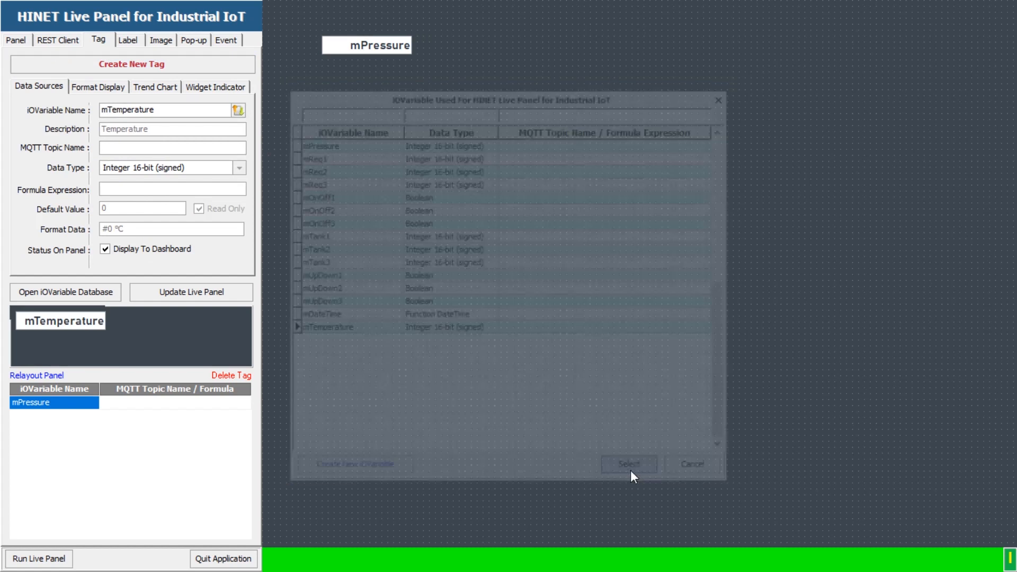
pyautogui.moveTo(94, 324); pyautogui.dragTo(397, 75)
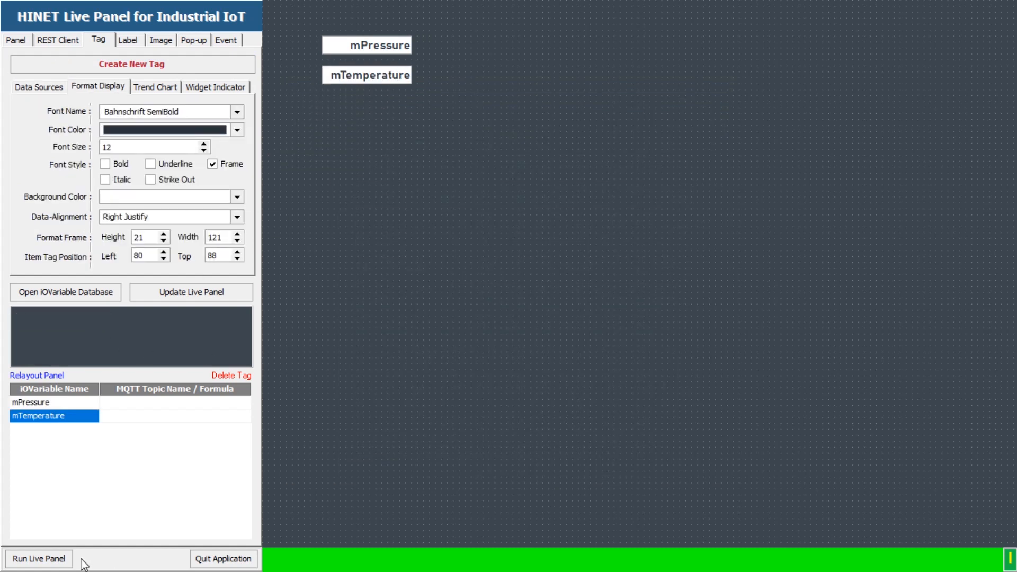
pyautogui.click(39, 558)
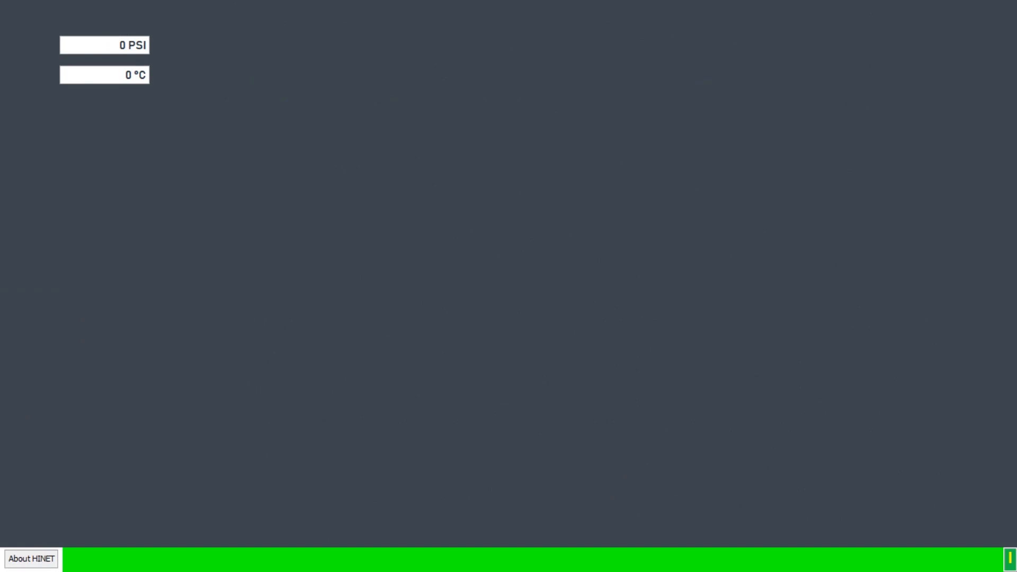
# Switch to Node-RED and check the repeat intervals of the Pressure and Temperature procedures' timestamp nodes.
pyautogui.hotkey('alt', 'Tab')
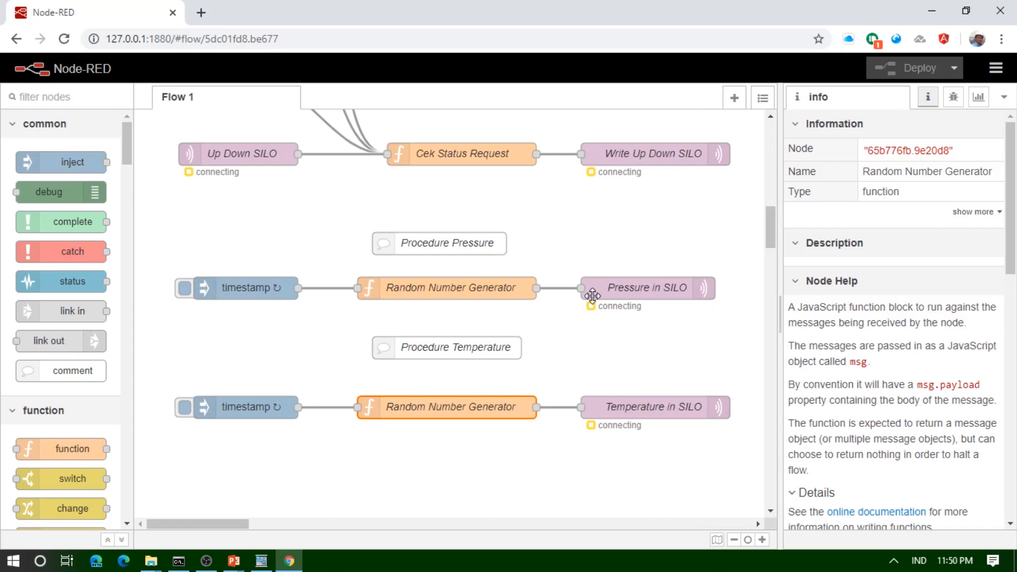
pyautogui.doubleClick(247, 289)
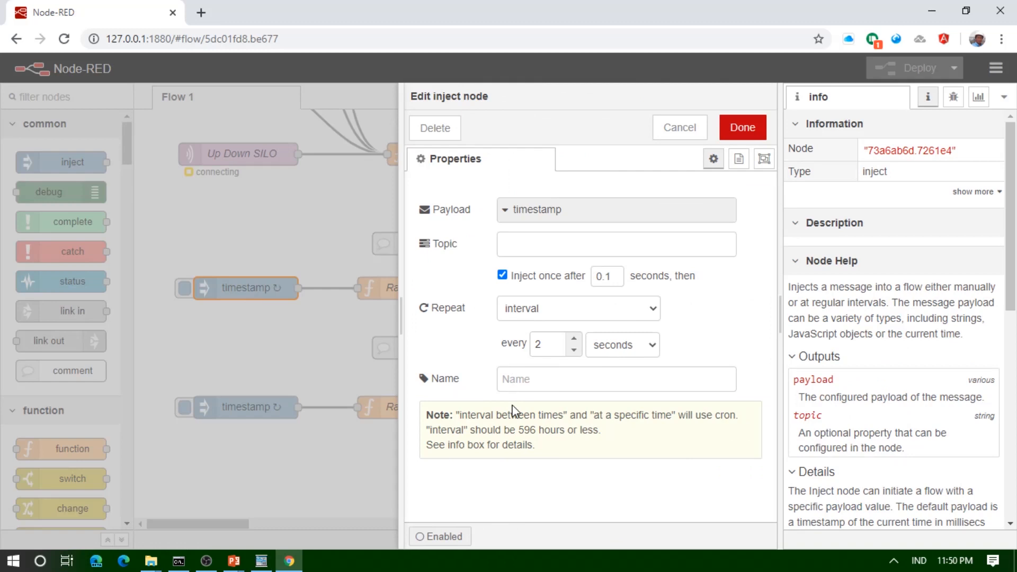
pyautogui.click(678, 127)
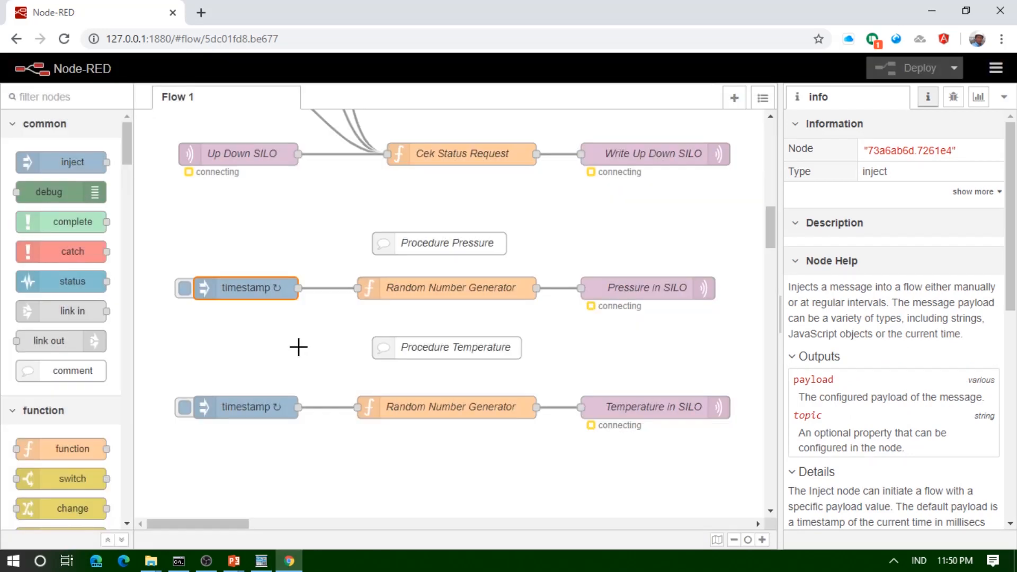
pyautogui.doubleClick(253, 409)
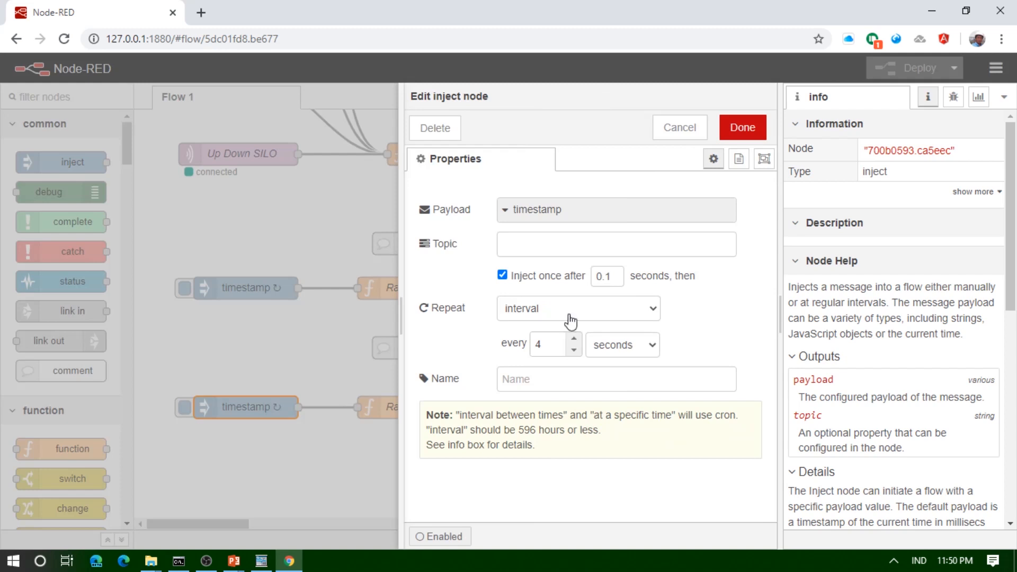
pyautogui.click(680, 128)
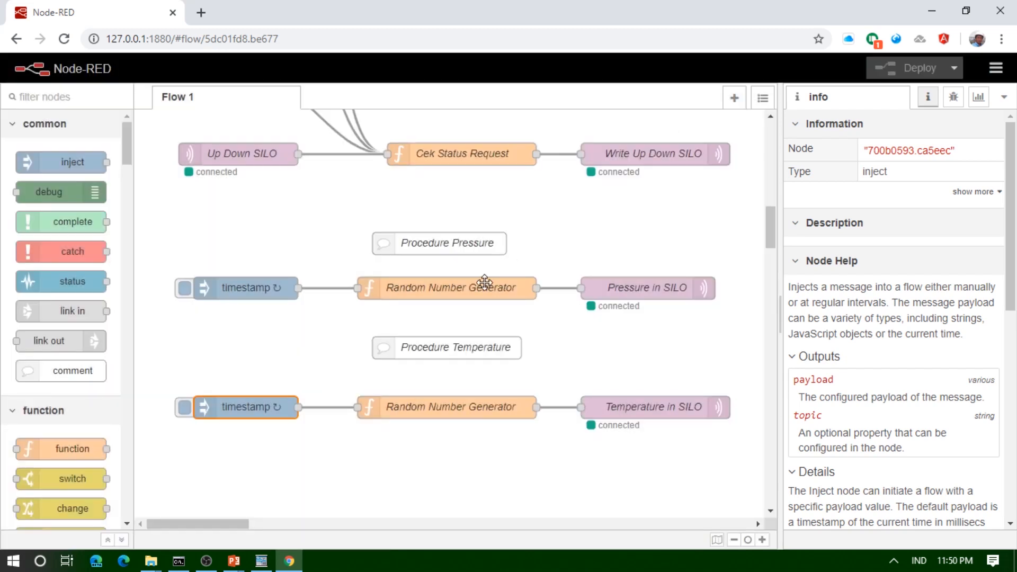
# Review the code of the Random Number Generator functions in the Pressure and Temperature procedures.
pyautogui.doubleClick(485, 284)
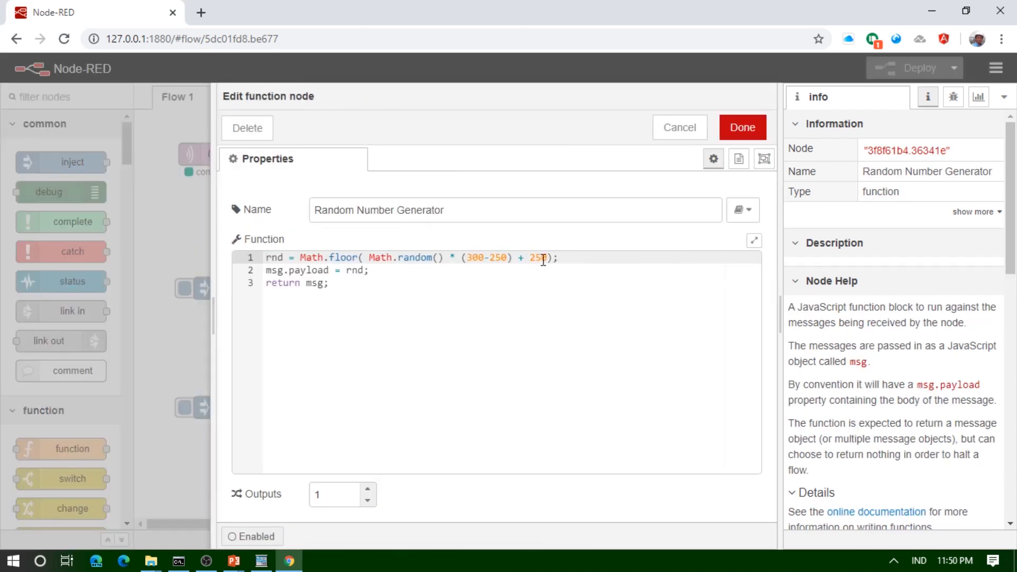
pyautogui.click(680, 127)
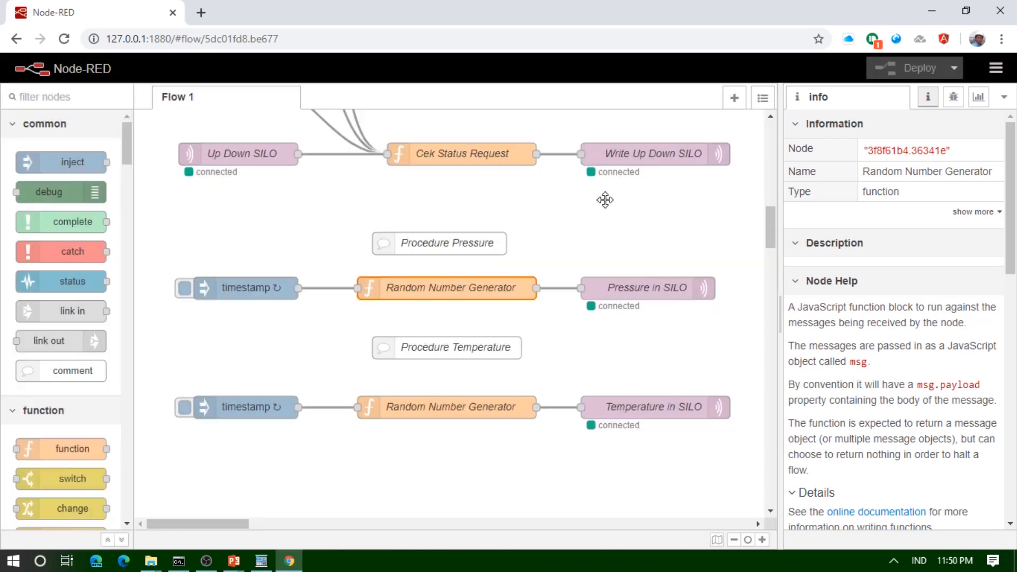
pyautogui.doubleClick(459, 404)
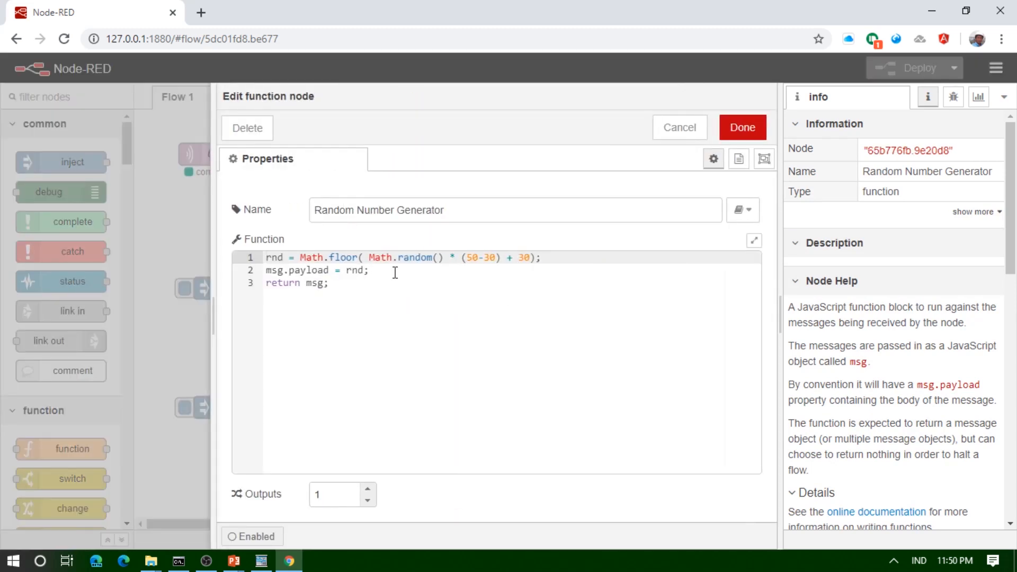
pyautogui.click(680, 135)
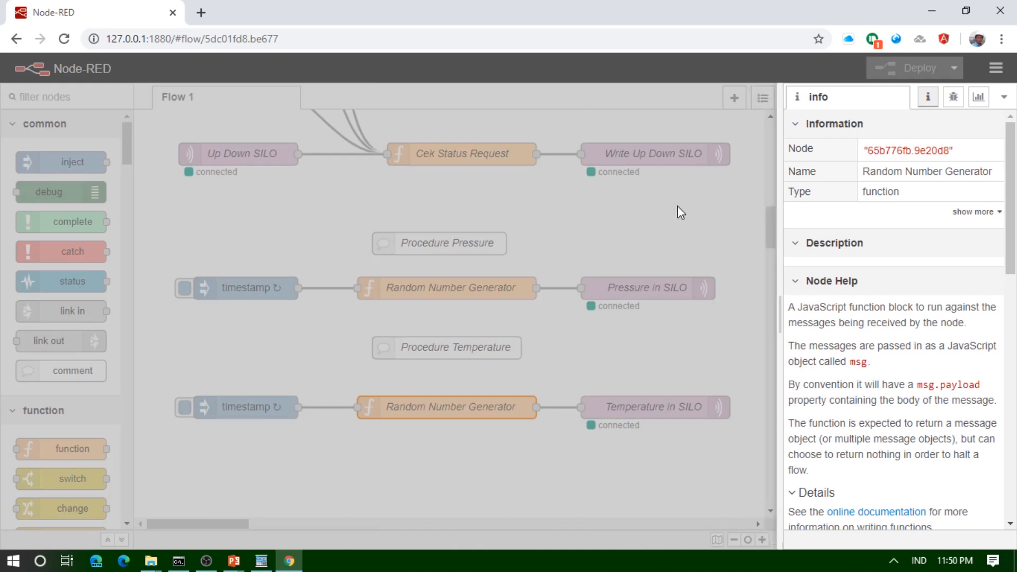
# Check the topics of the Pressure in SILO and Temperature in SILO nodes, and view the running panel in HINET Live Panel.
pyautogui.doubleClick(631, 291)
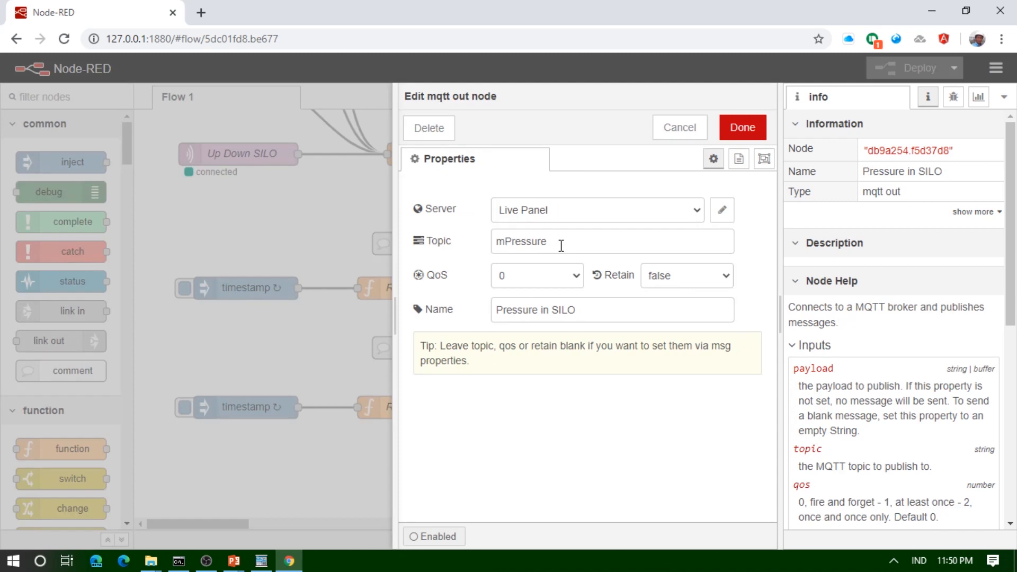
pyautogui.click(677, 136)
pyautogui.doubleClick(597, 418)
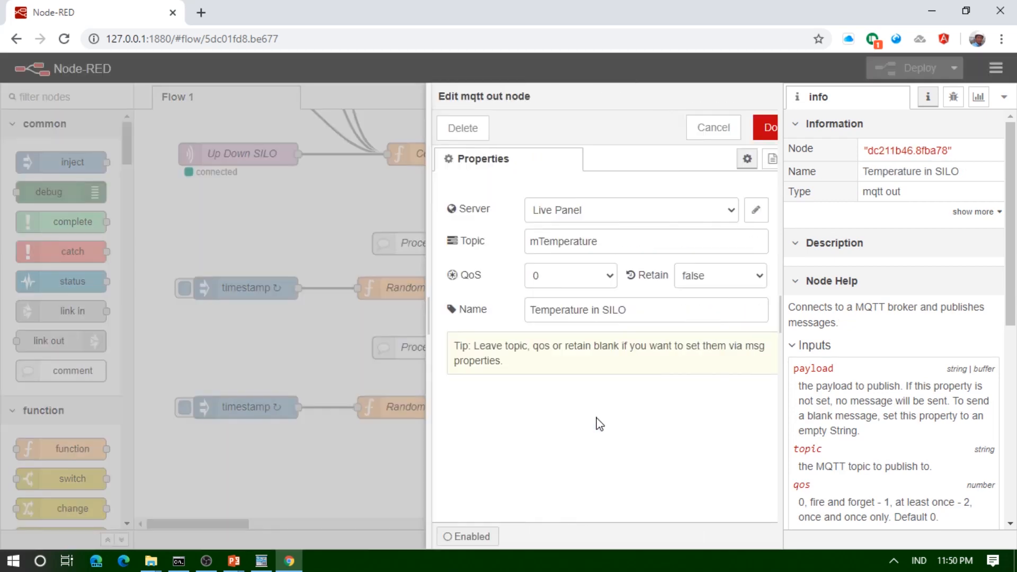
pyautogui.click(676, 129)
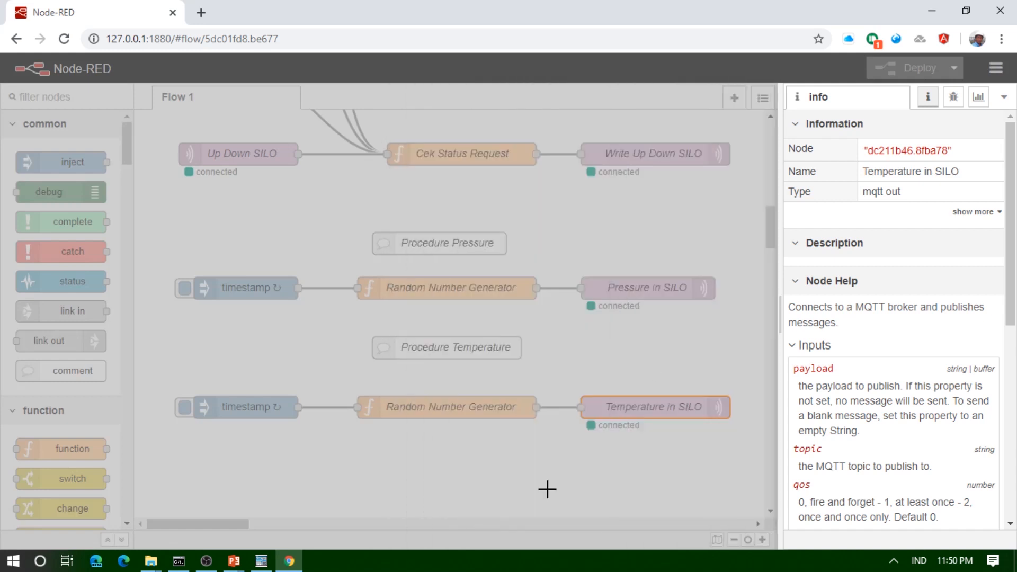
pyautogui.click(261, 561)
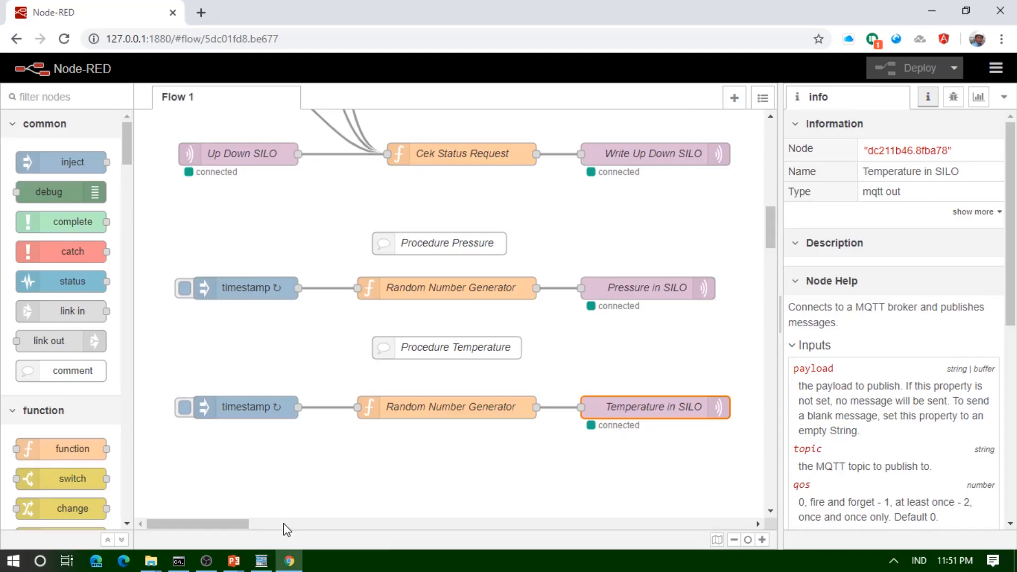
# Set the Temperature procedure's timestamp interval to 1 second in Node-RED, deploy the flow and switch to HINET Live Panel.
pyautogui.doubleClick(249, 406)
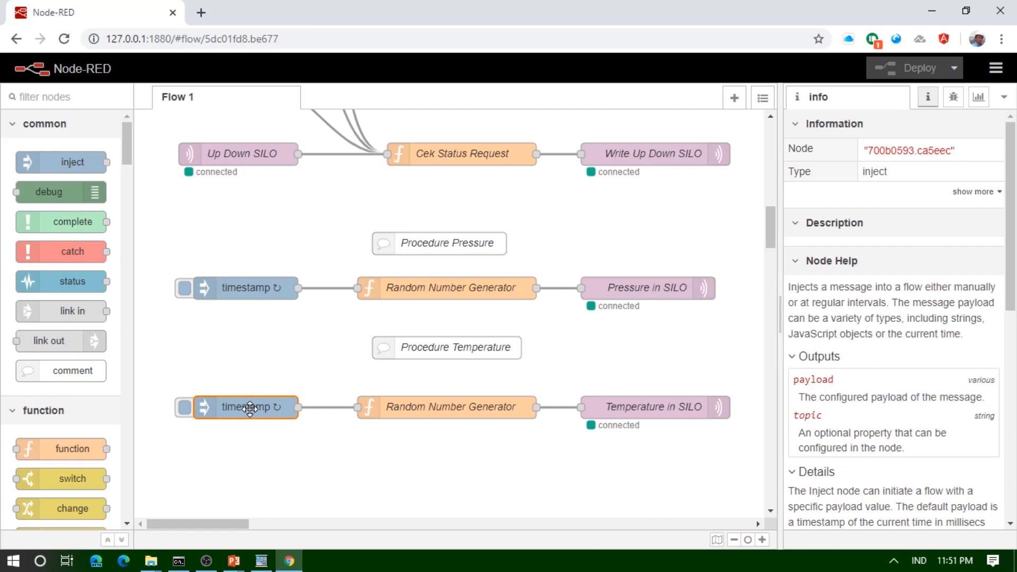
pyautogui.doubleClick(548, 345)
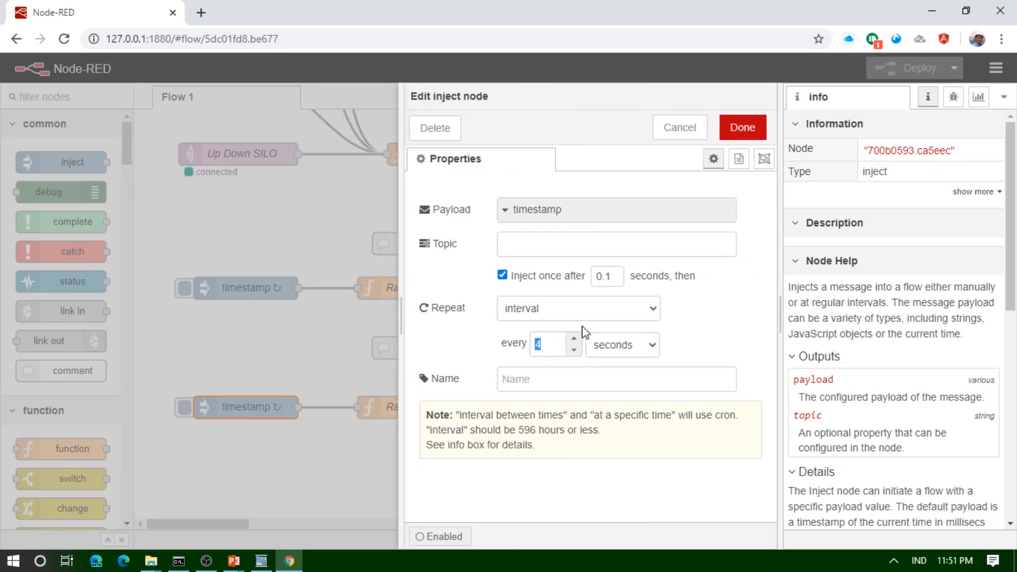
pyautogui.write('1')
pyautogui.click(743, 128)
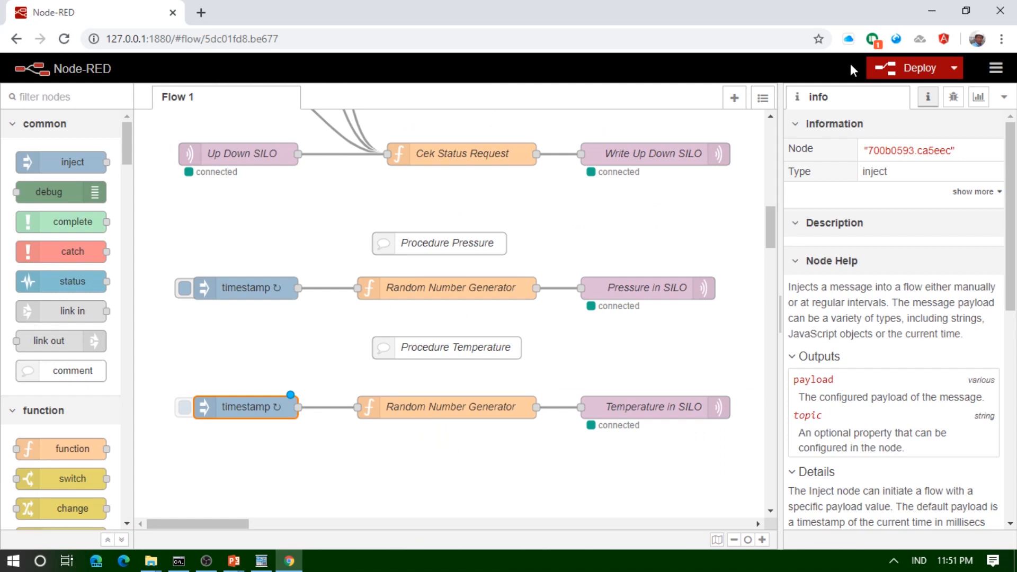
pyautogui.click(883, 68)
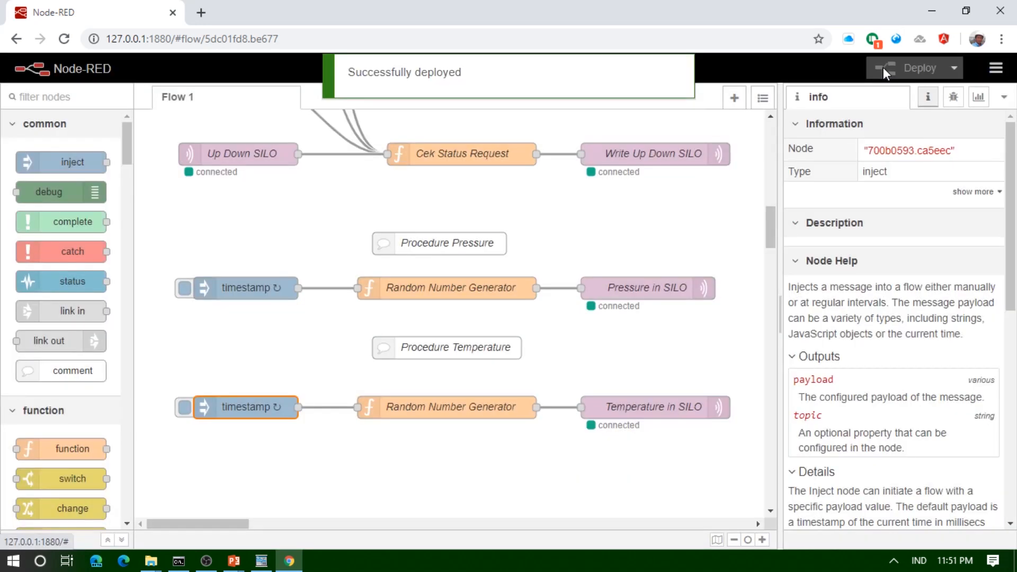
pyautogui.click(262, 561)
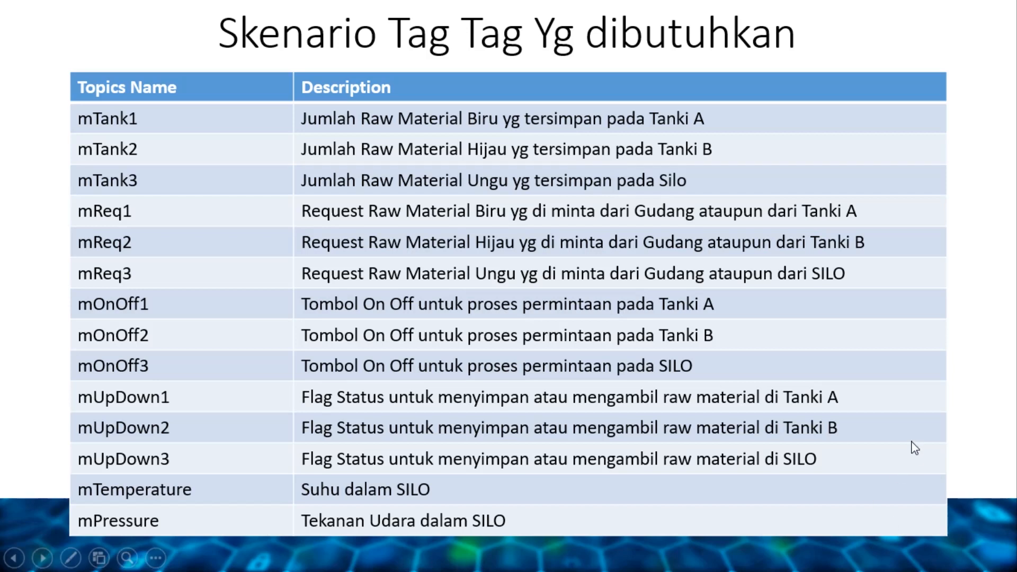
pyautogui.scroll(2, 911, 447)
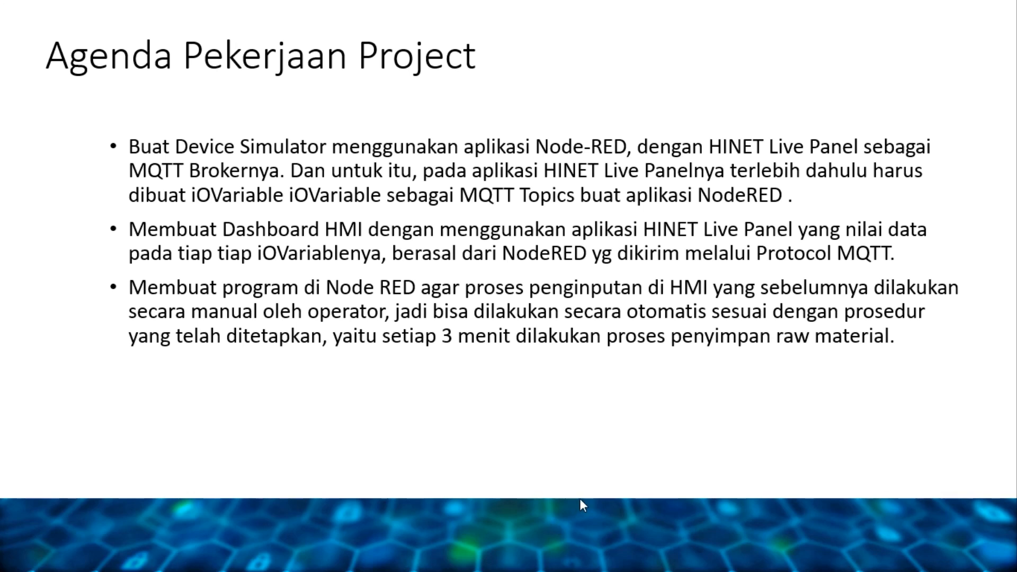
pyautogui.click(611, 469)
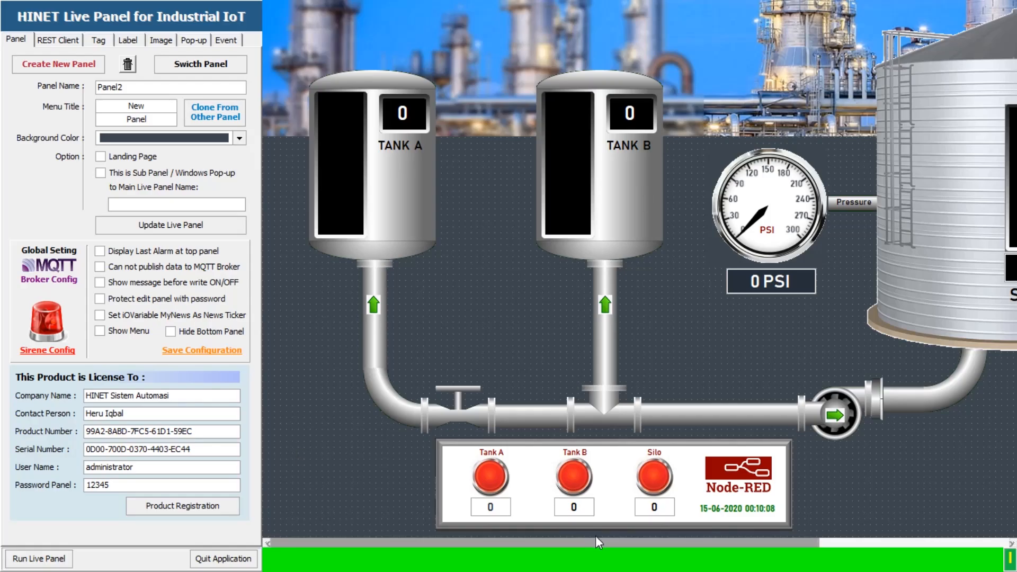
# Look over the full width of the Panel2 tank and silo layout, and run the live panel.
pyautogui.moveTo(596, 540); pyautogui.dragTo(901, 536)
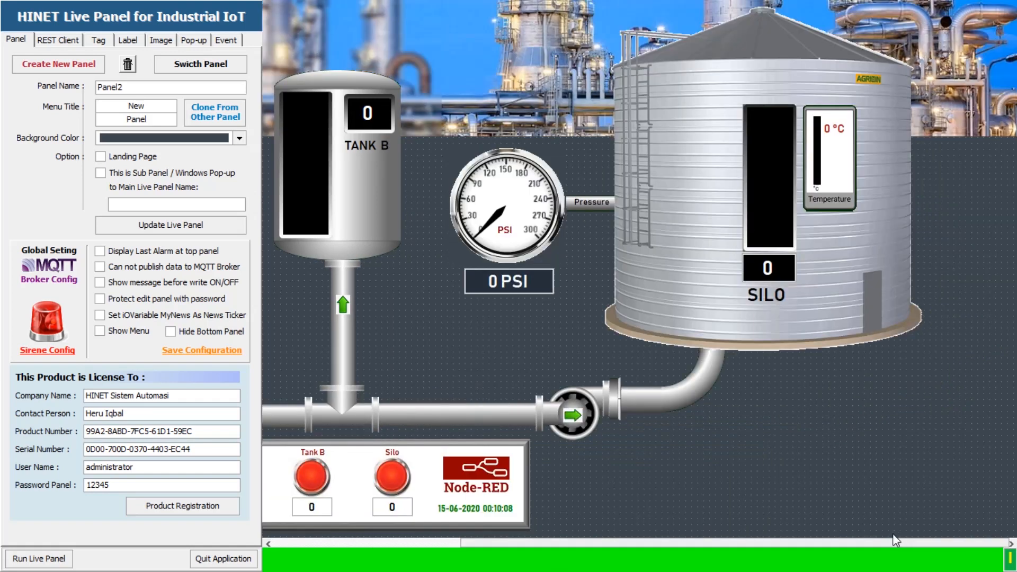
pyautogui.click(302, 539)
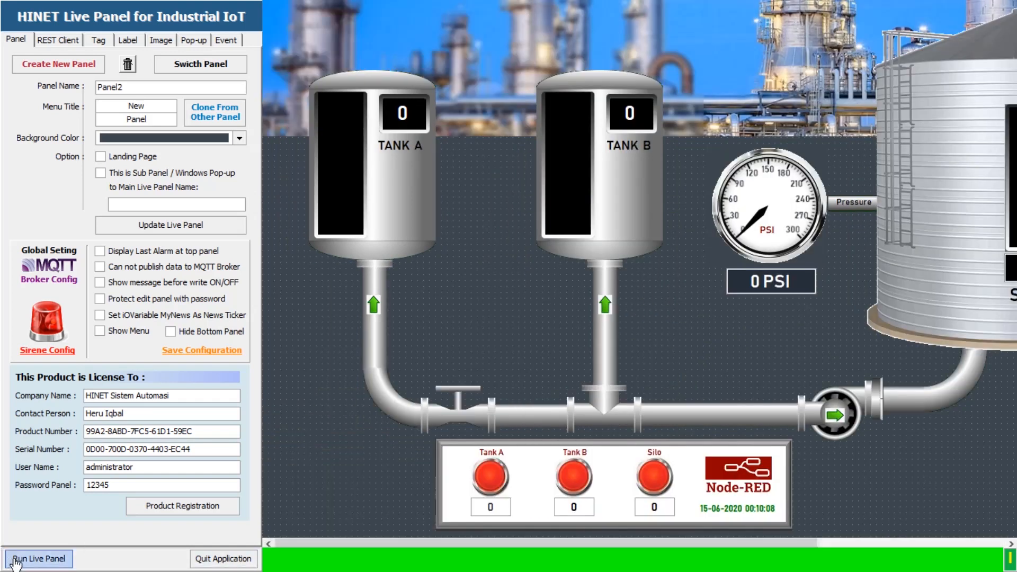
pyautogui.click(22, 558)
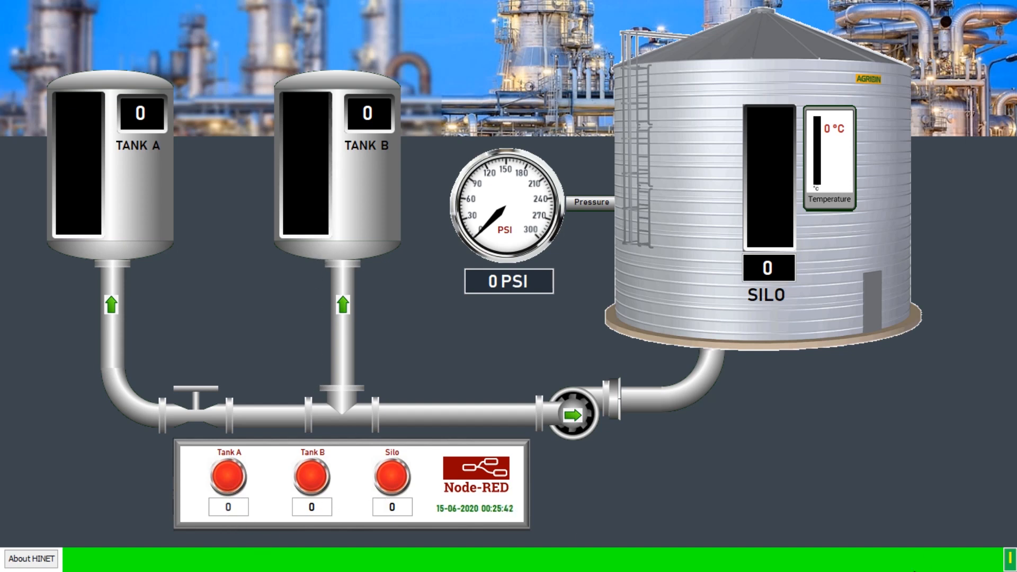
# Open Panel2 for editing and inspect the tags of the Tank A, Tank B and silo level displays.
pyautogui.click(1007, 560)
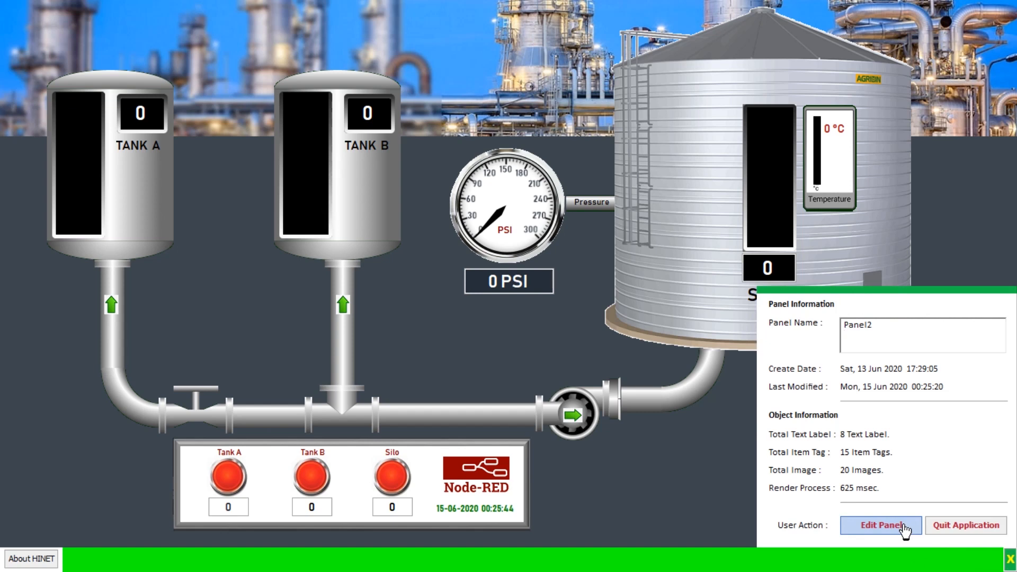
pyautogui.click(901, 526)
pyautogui.click(421, 130)
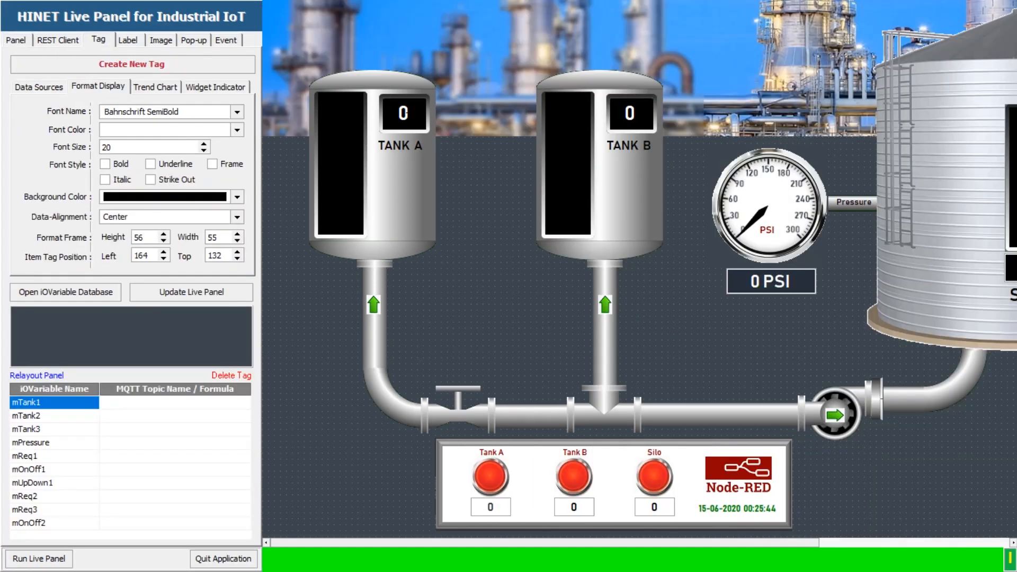
pyautogui.click(631, 113)
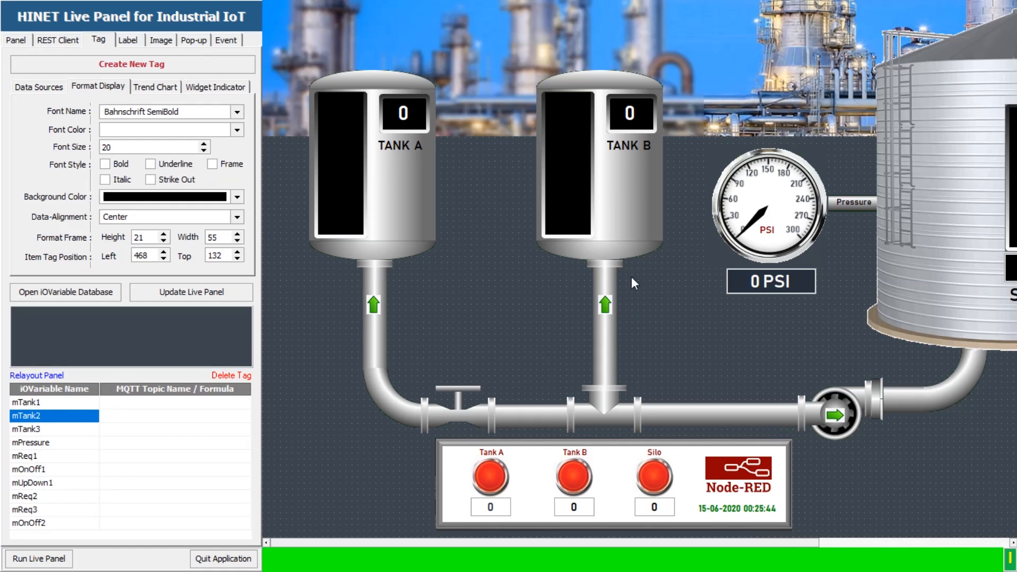
pyautogui.click(885, 544)
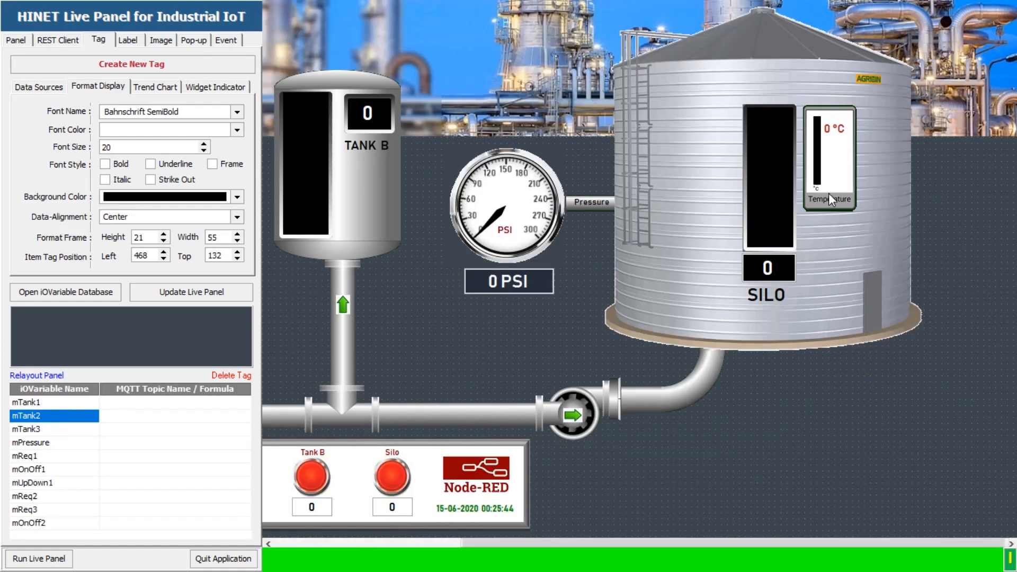
pyautogui.click(21, 429)
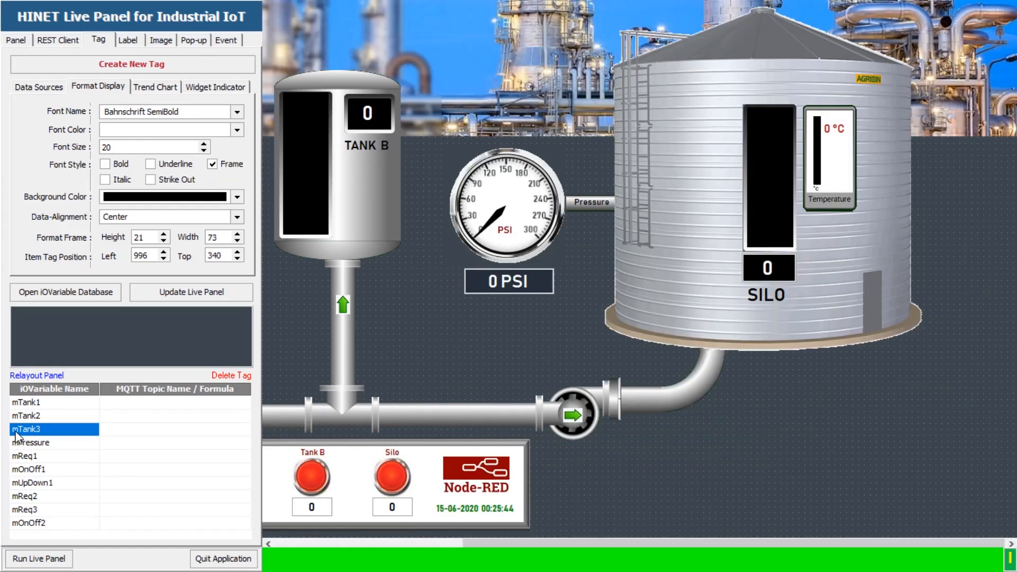
# Inspect the tags of the request value fields for Tank A, Tank B and Silo on the control box.
pyautogui.click(282, 546)
pyautogui.click(485, 510)
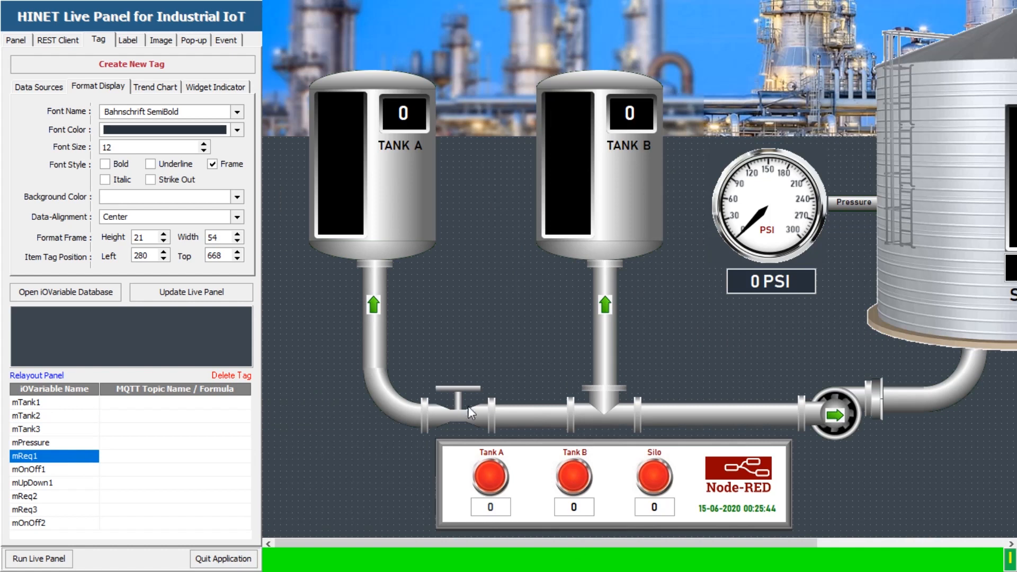
pyautogui.click(577, 511)
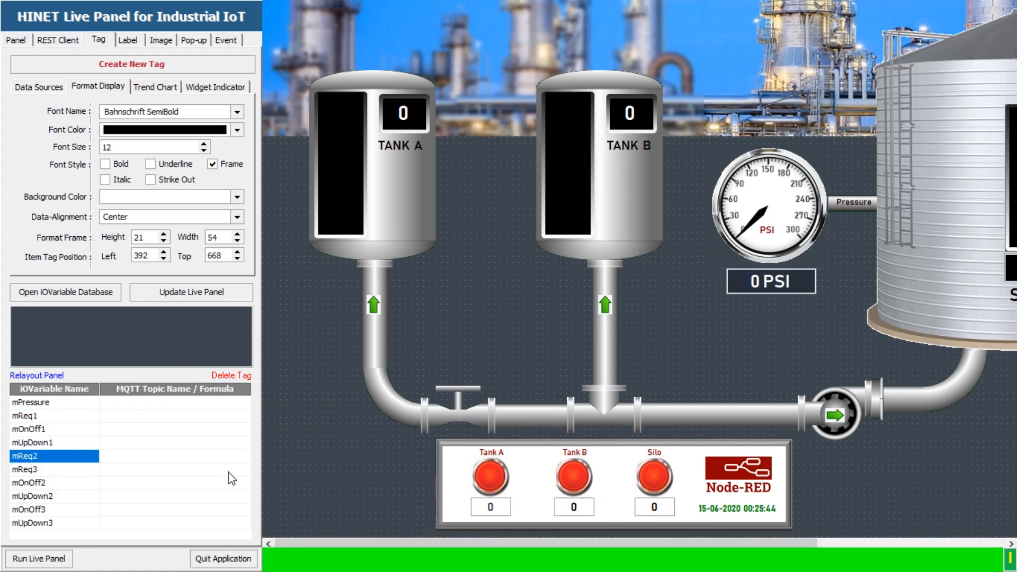
pyautogui.click(660, 514)
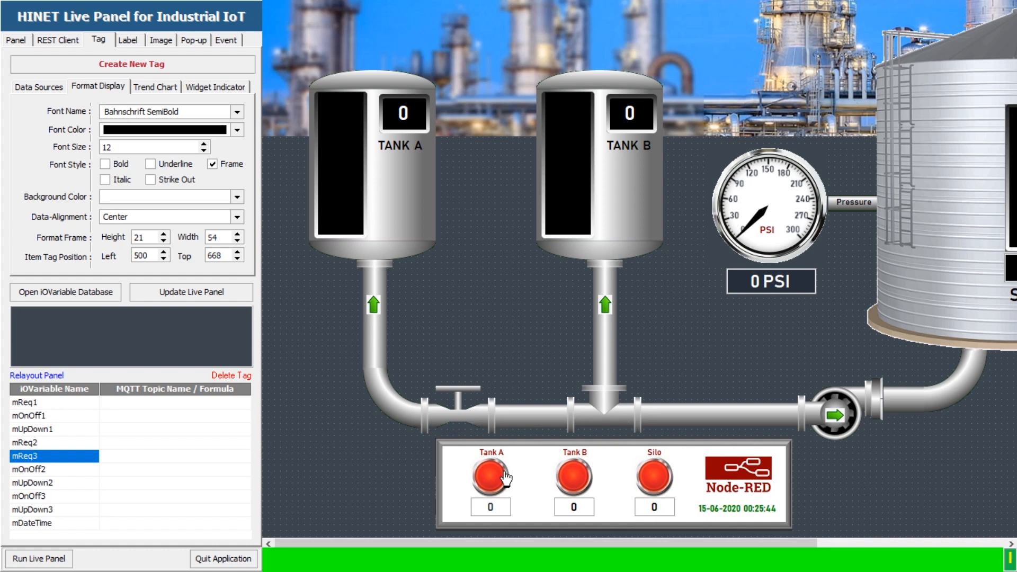
# Check which iOVariables the red Tank A, Tank B and Silo button images are linked to.
pyautogui.click(493, 486)
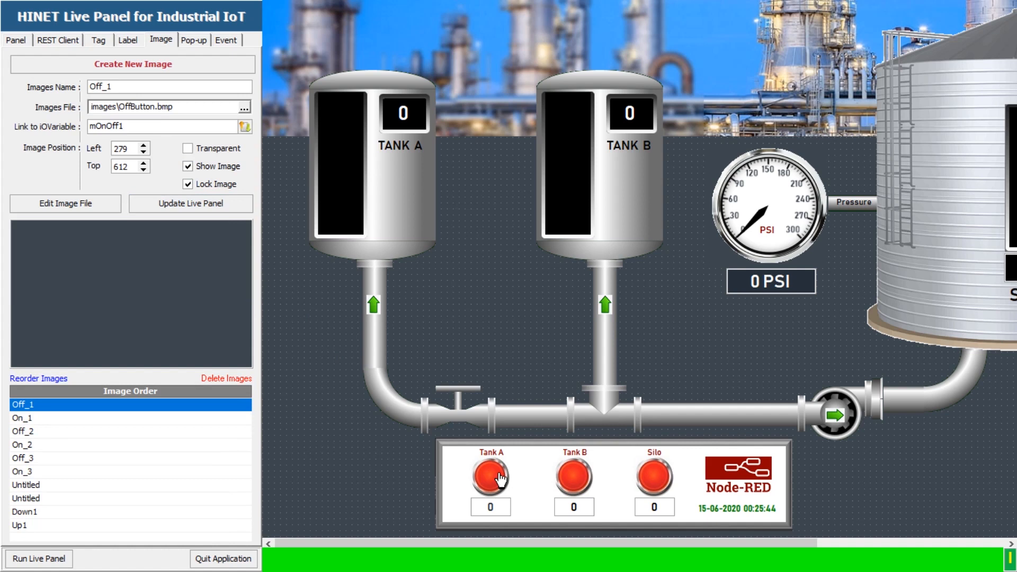
pyautogui.click(572, 483)
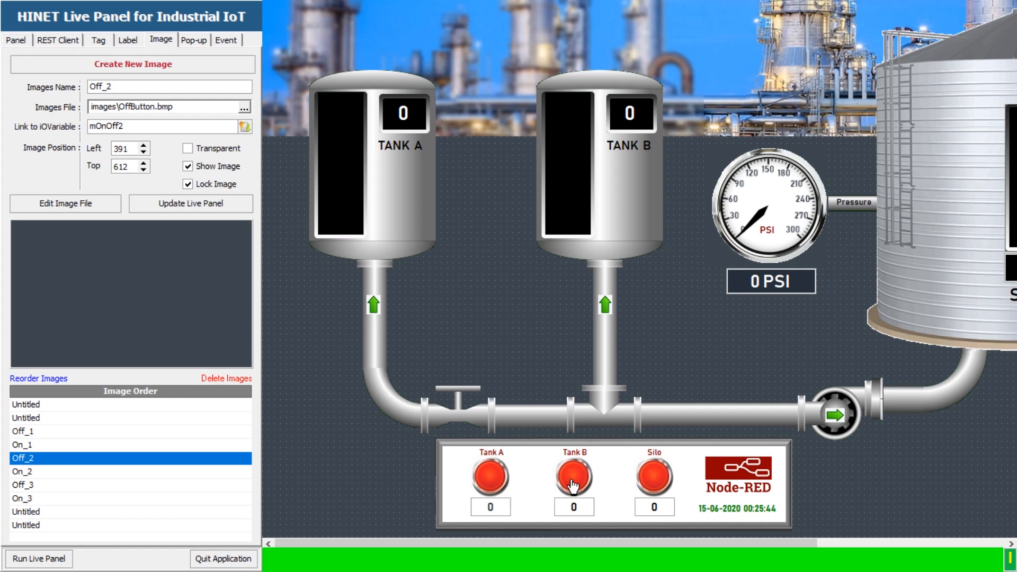
pyautogui.click(655, 478)
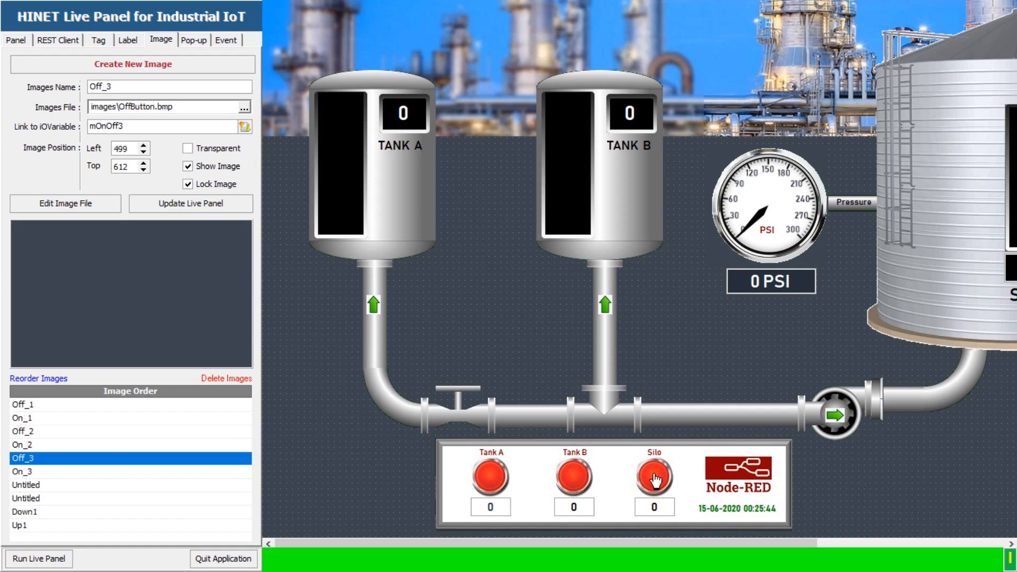
# Inspect the display format and data source of the pressure readout's tag below the gauge.
pyautogui.click(779, 284)
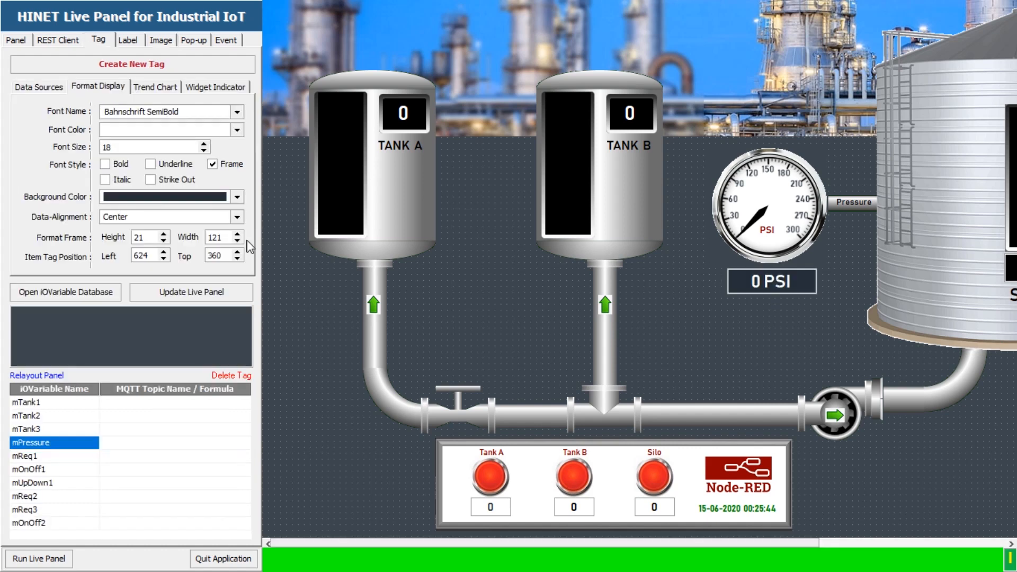
pyautogui.click(48, 88)
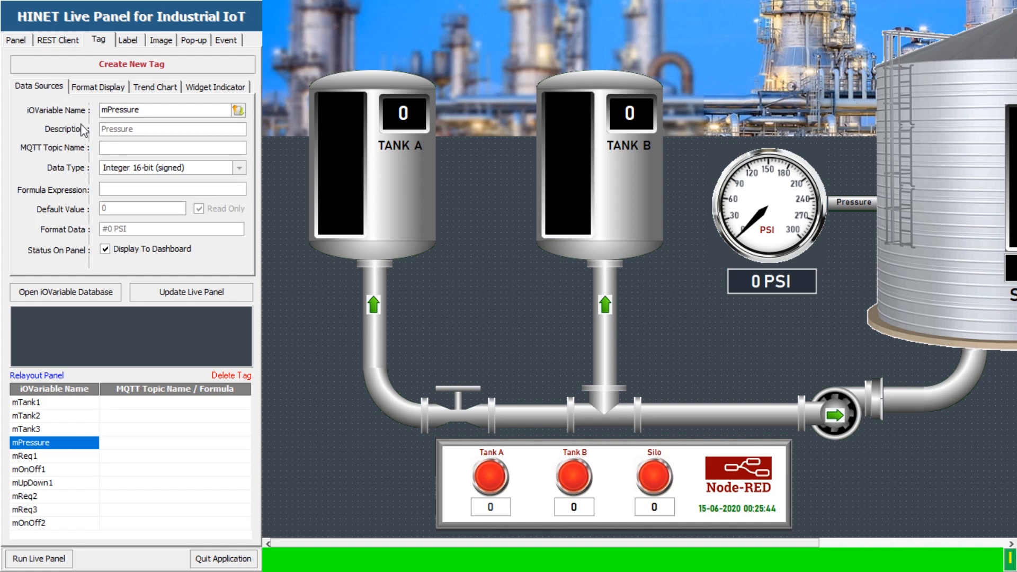
pyautogui.click(946, 543)
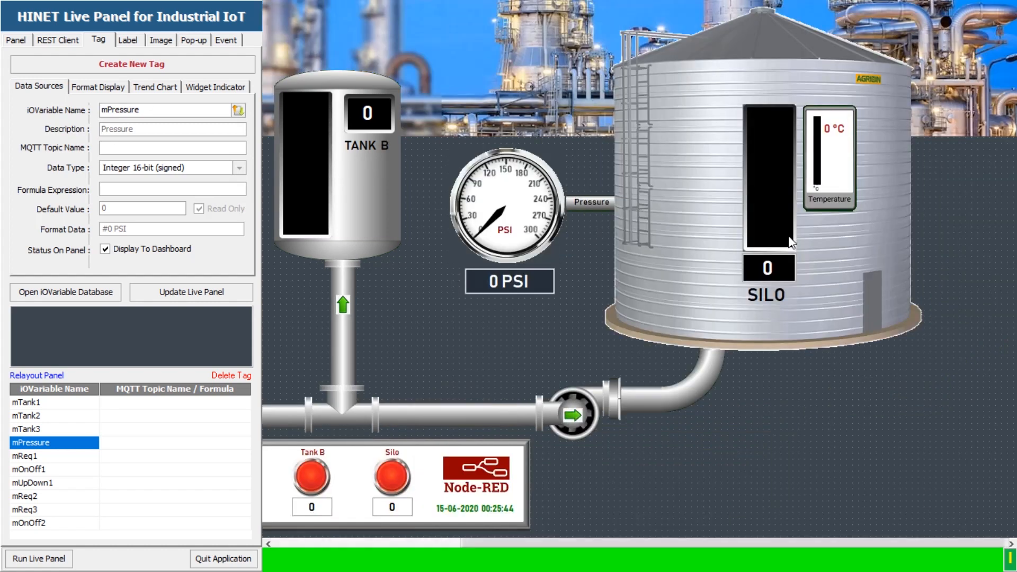
# Inspect the silo temperature readout's tag, nudge its horizontal position slightly to the left, and run the live panel.
pyautogui.click(831, 132)
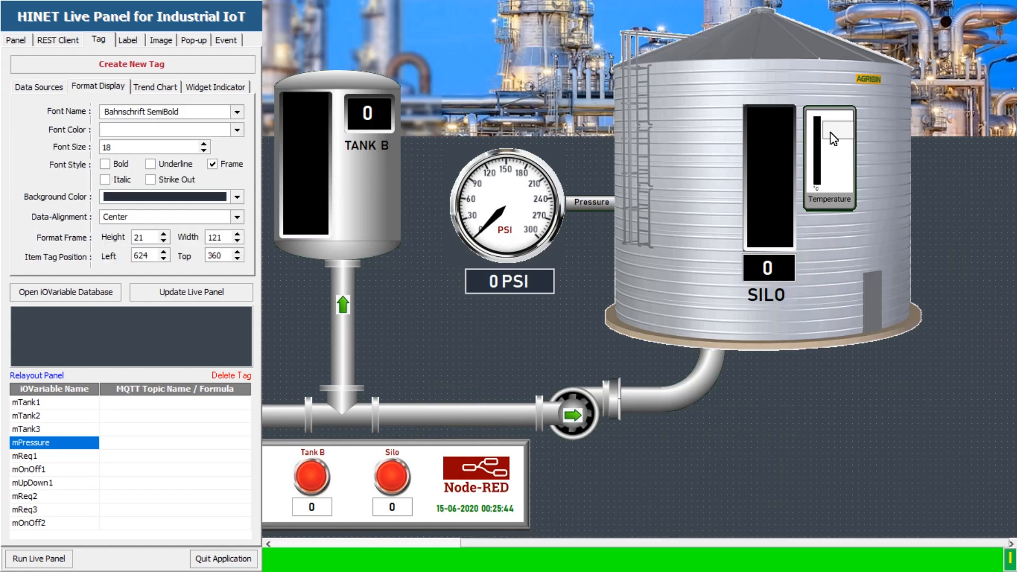
pyautogui.click(42, 88)
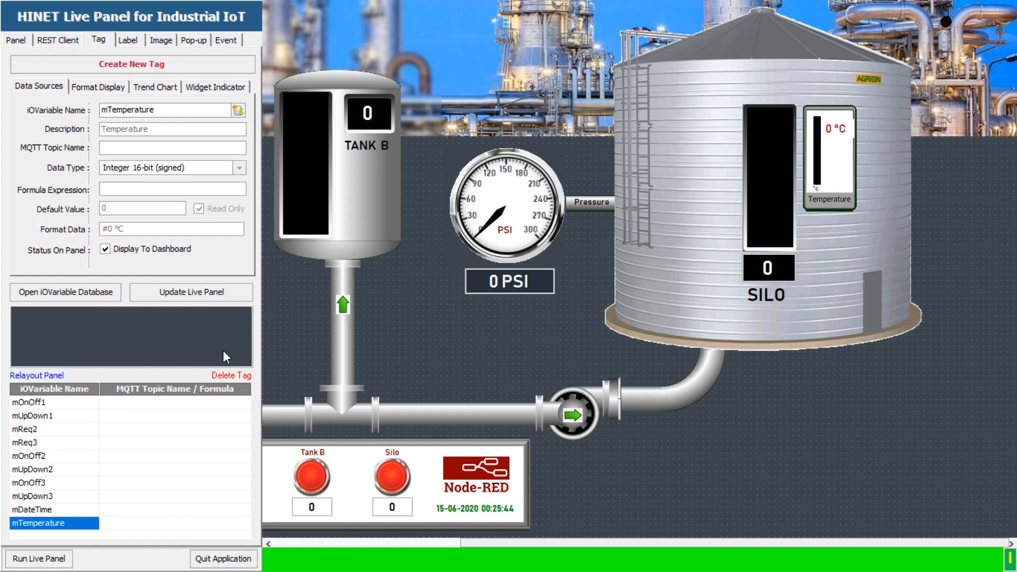
pyautogui.click(104, 88)
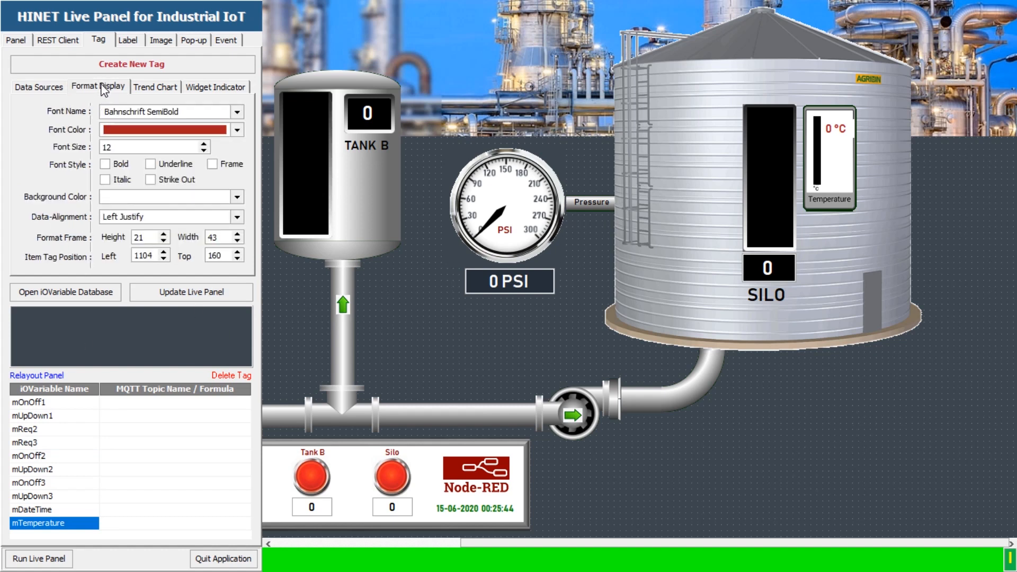
pyautogui.click(163, 259)
pyautogui.click(164, 258)
pyautogui.click(57, 563)
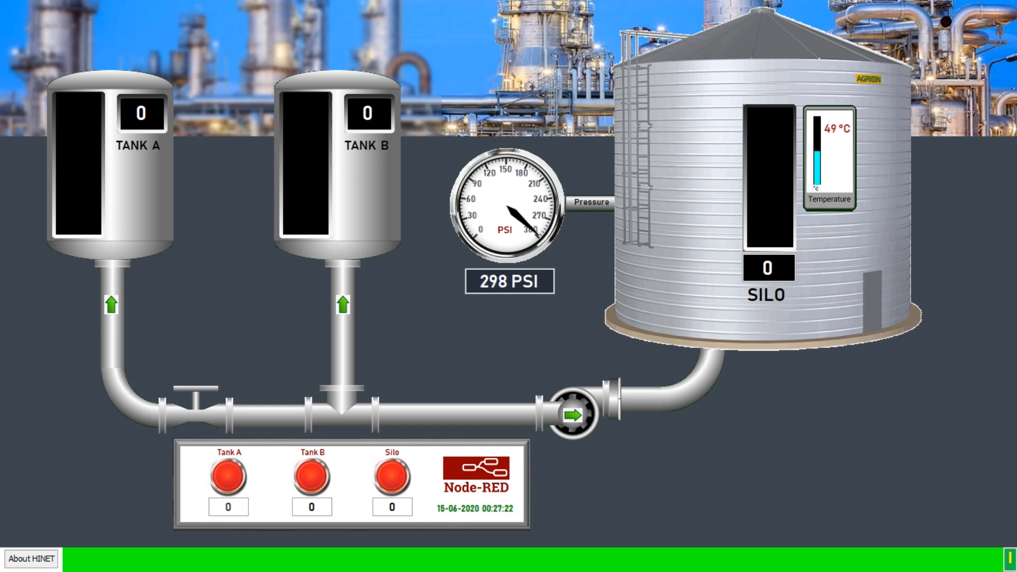
# Switch to a new browser window and open the Node-RED editor at 127.0.0.1:1880.
pyautogui.hotkey('ctrl', 'n')
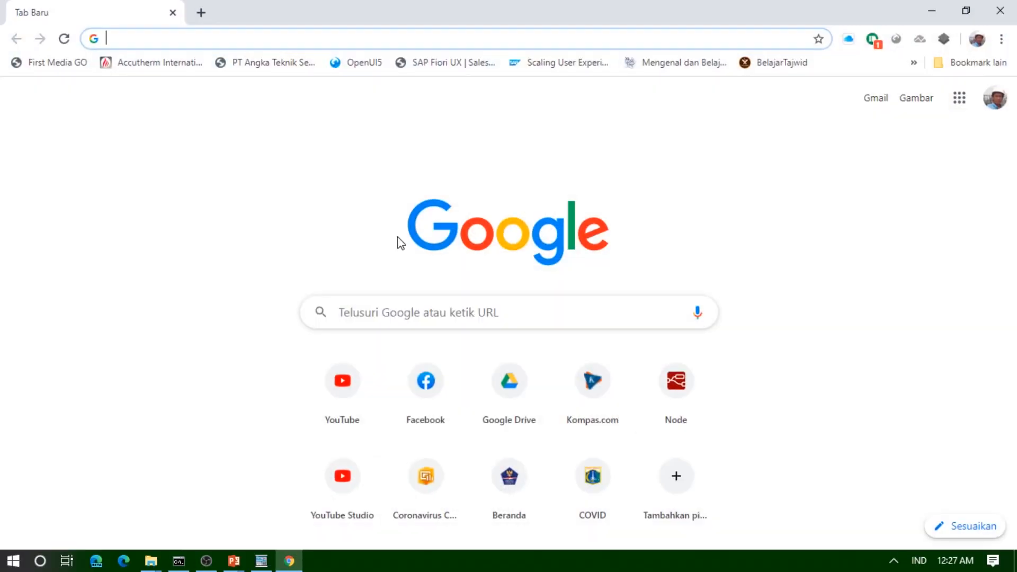
pyautogui.write('127.0.0.1:1880')
pyautogui.press('Down')
pyautogui.press('Down')
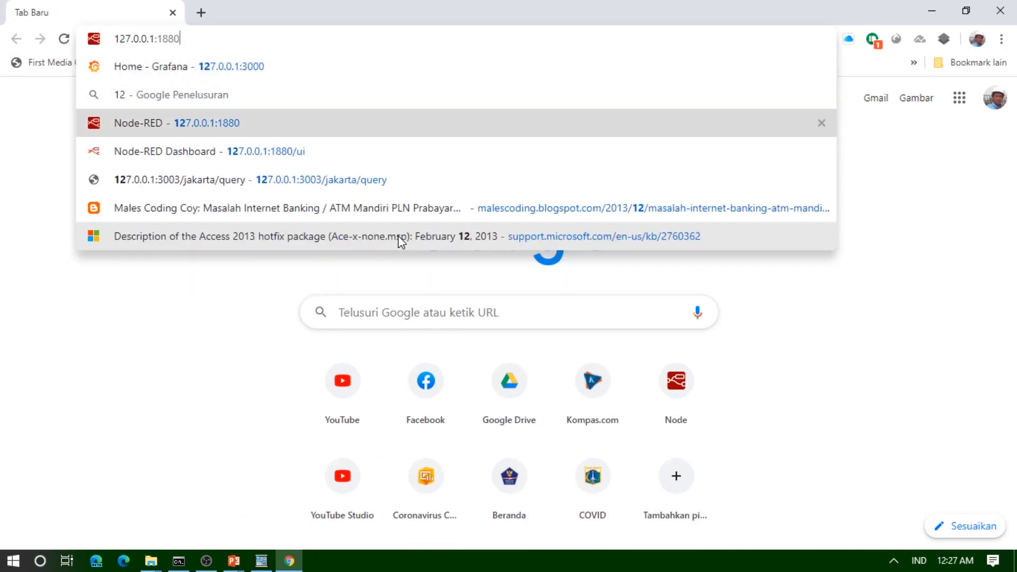
pyautogui.press('Return')
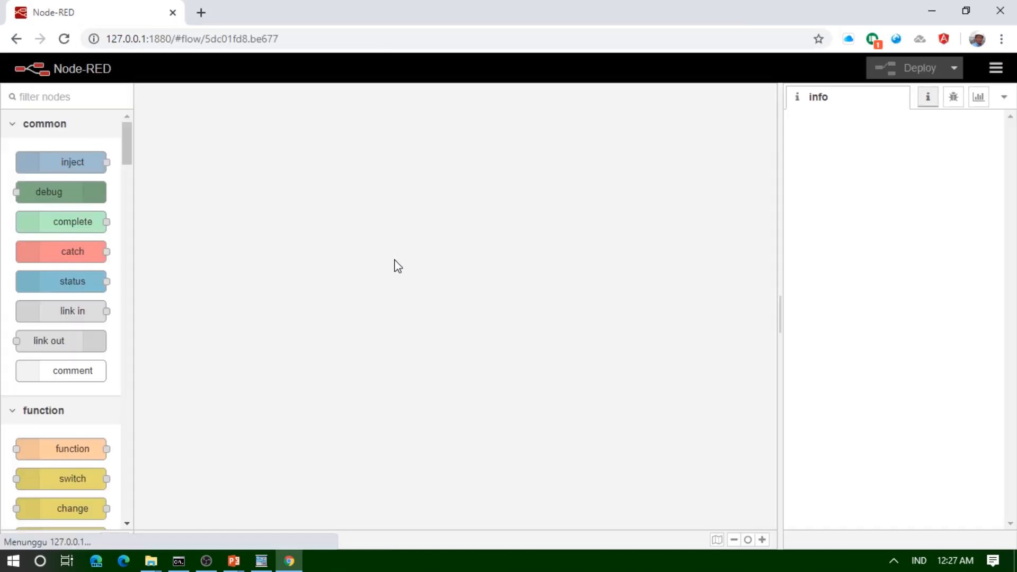
# Set the inject node under Procedure Temperature to repeat every 4 seconds and name it Temperature.
pyautogui.scroll(-8, 380, 303)
pyautogui.scroll(-5, 380, 303)
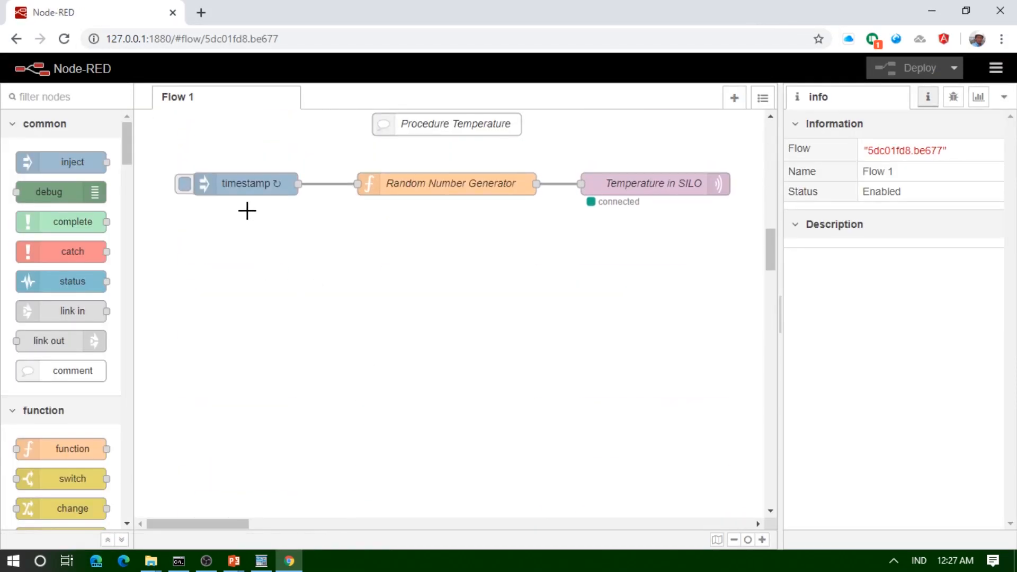
pyautogui.doubleClick(250, 190)
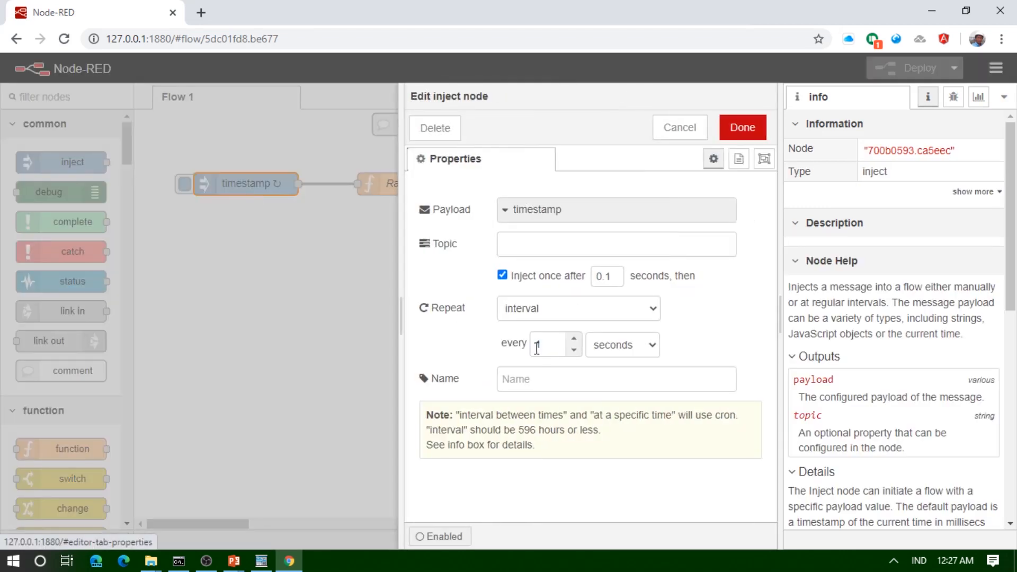
pyautogui.doubleClick(537, 346)
pyautogui.write('4')
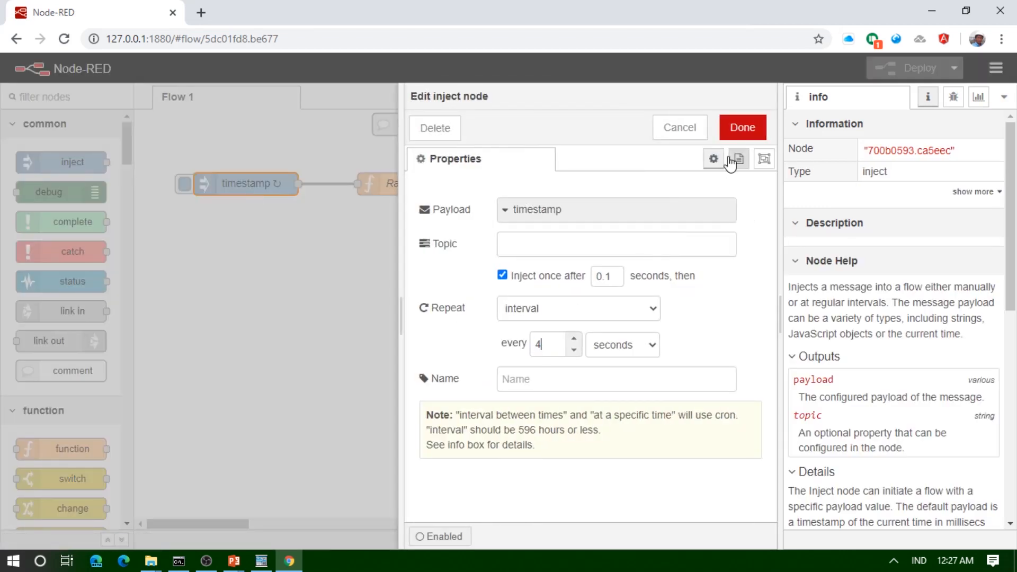
pyautogui.click(574, 375)
pyautogui.write('Te')
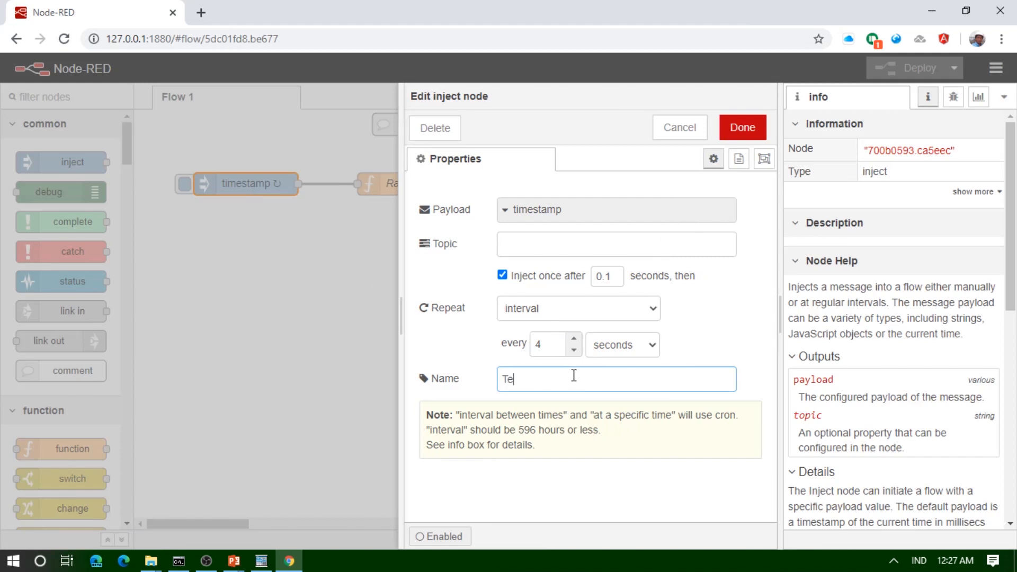
pyautogui.write('mperature')
pyautogui.click(727, 132)
# Name the inject node under Procedure Pressure as Pressure and deploy the flow.
pyautogui.scroll(2, 302, 273)
pyautogui.click(228, 297)
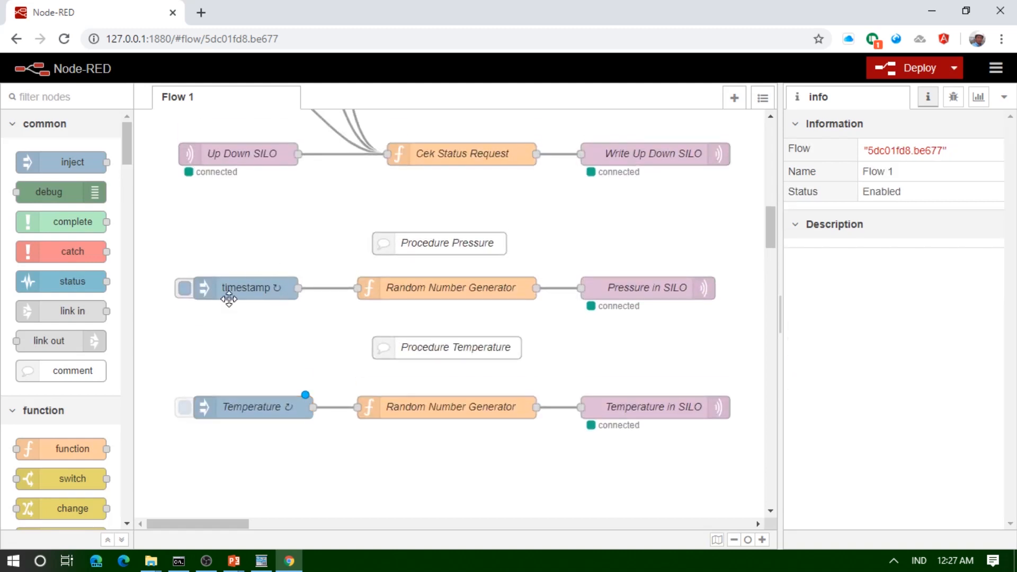
pyautogui.doubleClick(230, 295)
pyautogui.click(536, 379)
pyautogui.write('Pressu')
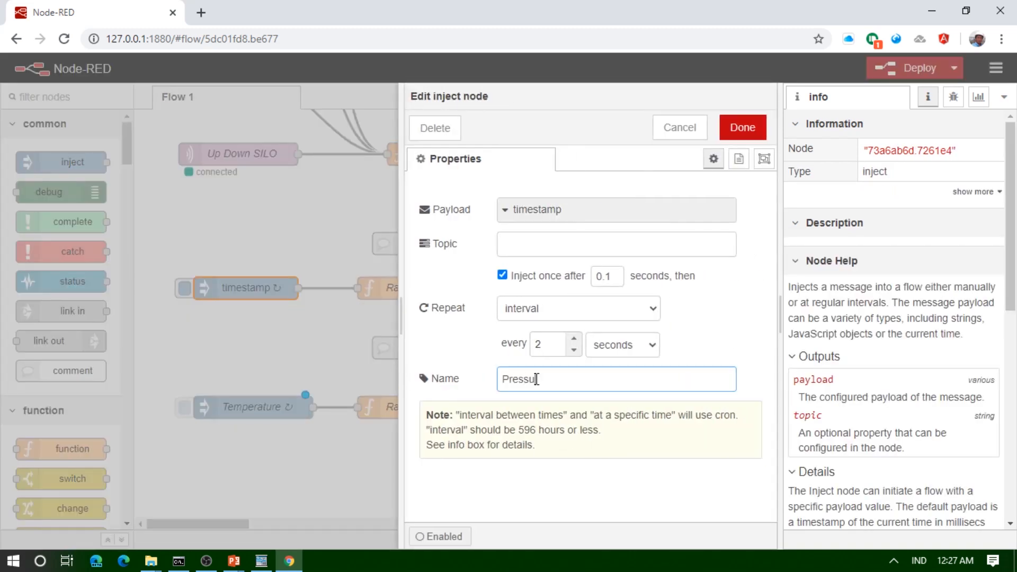
pyautogui.write('re')
pyautogui.click(741, 128)
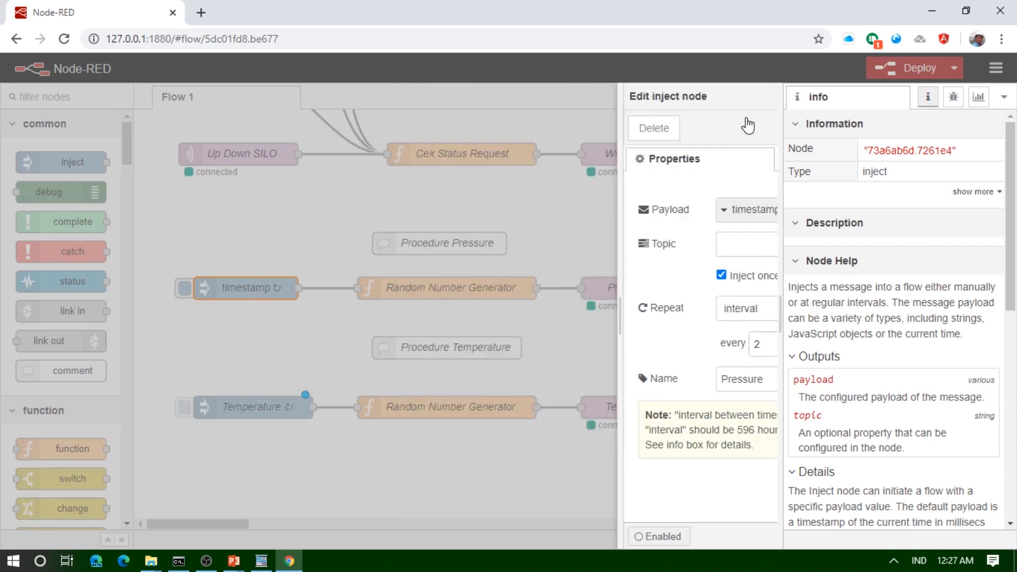
pyautogui.click(885, 76)
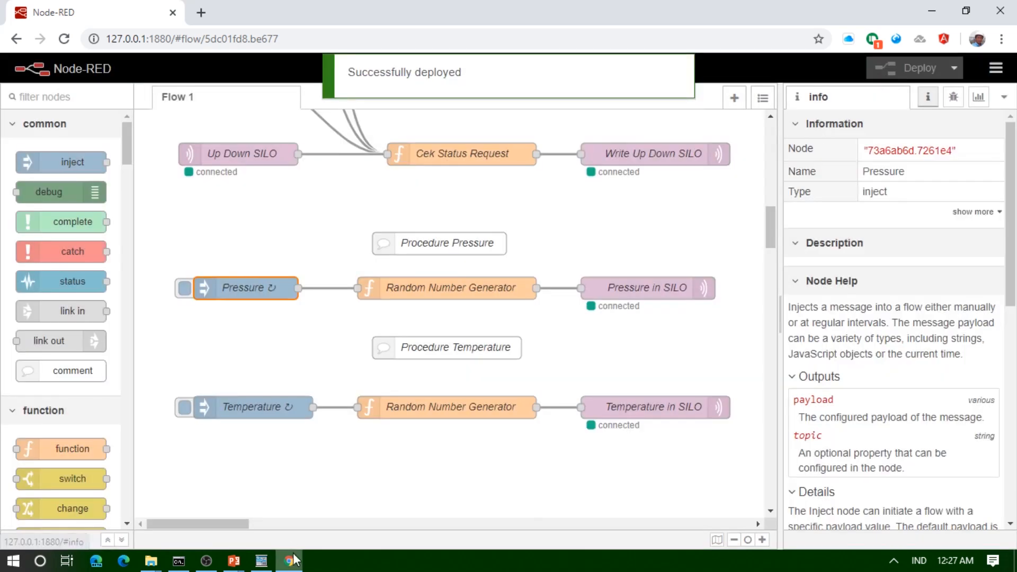
# Switch to the running HINET Live Panel and write a request value of 300 to Tank A.
pyautogui.click(261, 565)
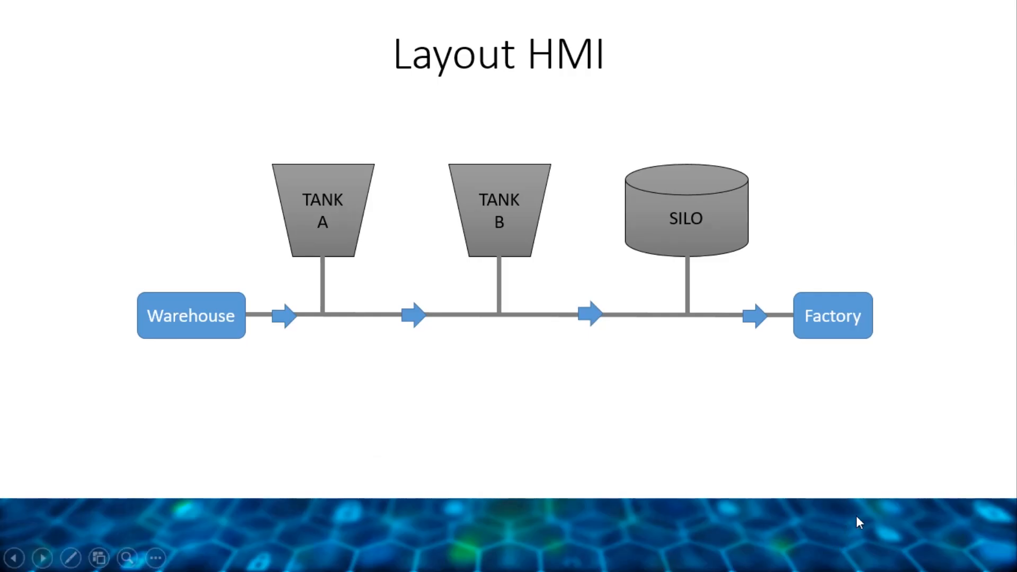
pyautogui.click(856, 522)
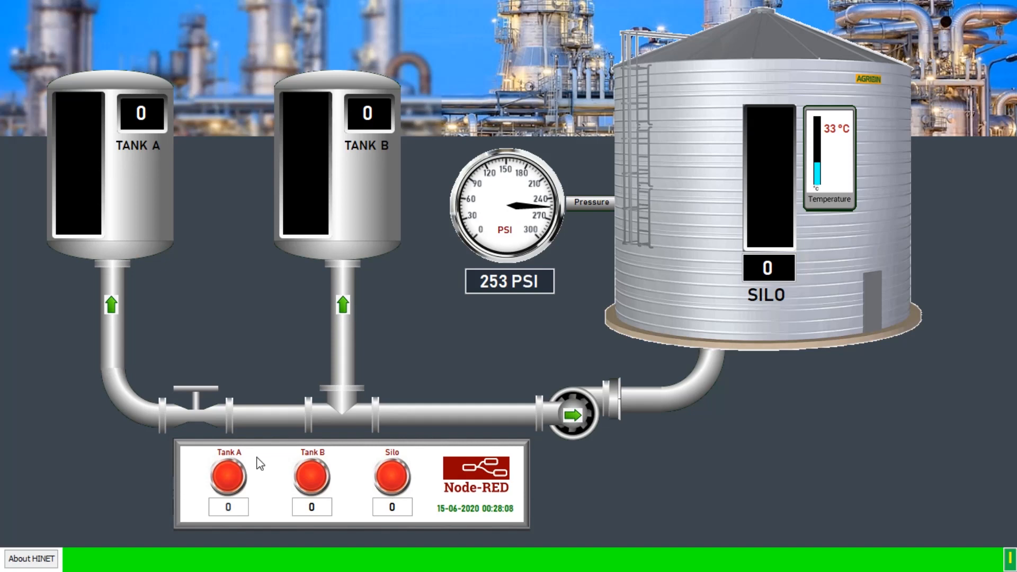
pyautogui.click(223, 516)
pyautogui.click(409, 357)
pyautogui.click(366, 462)
pyautogui.click(366, 463)
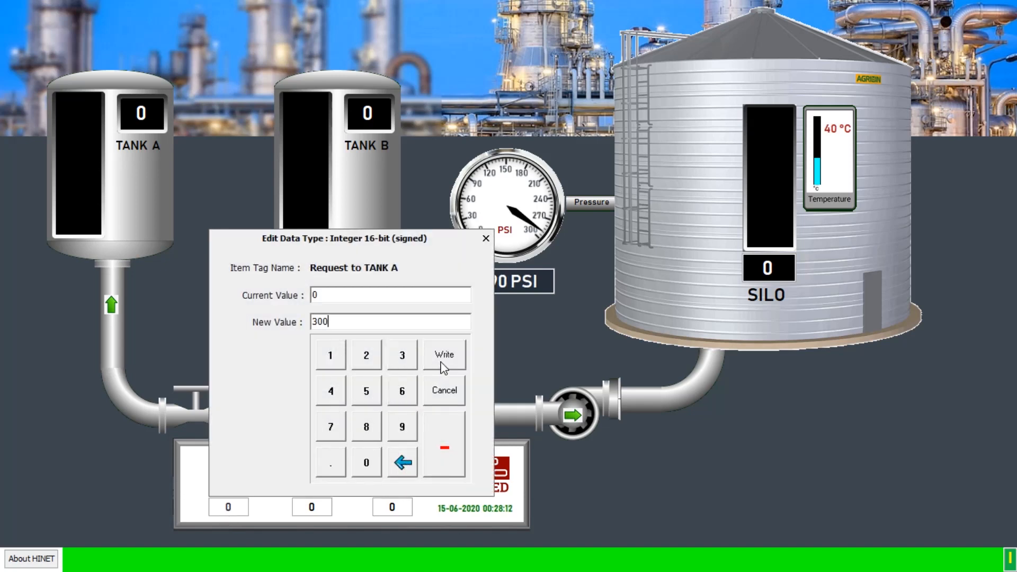
pyautogui.click(444, 354)
# Write a request value of 300 to both Tank B and Silo on the control box.
pyautogui.click(485, 358)
pyautogui.click(450, 466)
pyautogui.click(450, 466)
pyautogui.click(528, 360)
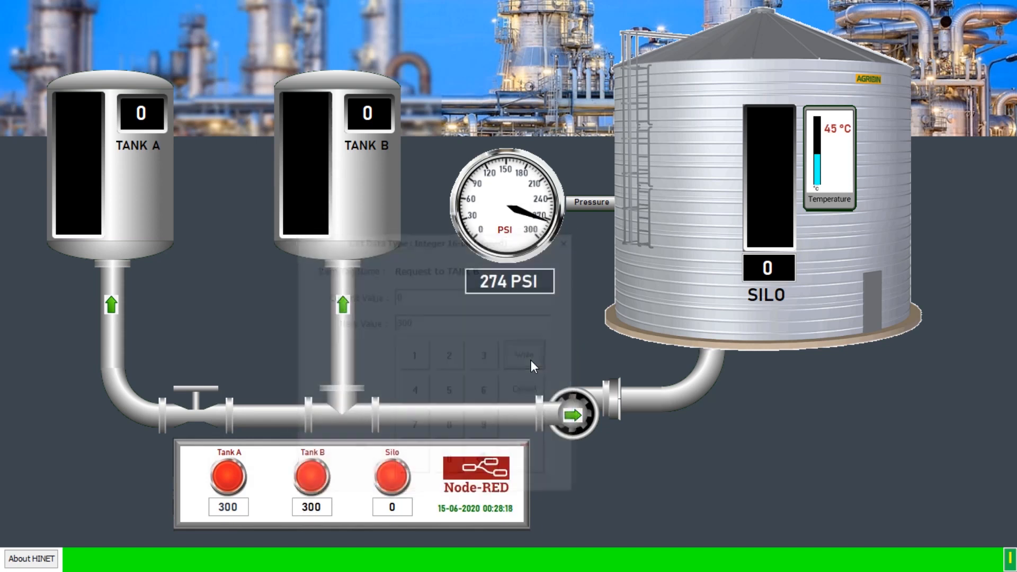
pyautogui.click(394, 507)
pyautogui.click(566, 355)
pyautogui.click(530, 462)
pyautogui.click(530, 463)
pyautogui.click(609, 360)
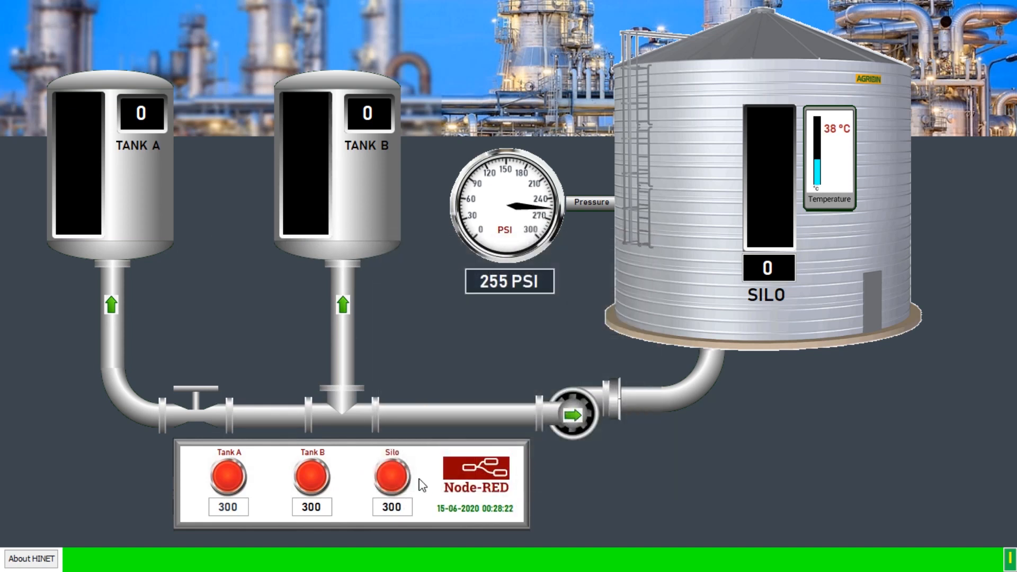
# Turn on the Silo, Tank B and Tank A buttons on the control box.
pyautogui.click(393, 477)
pyautogui.click(312, 477)
pyautogui.click(245, 479)
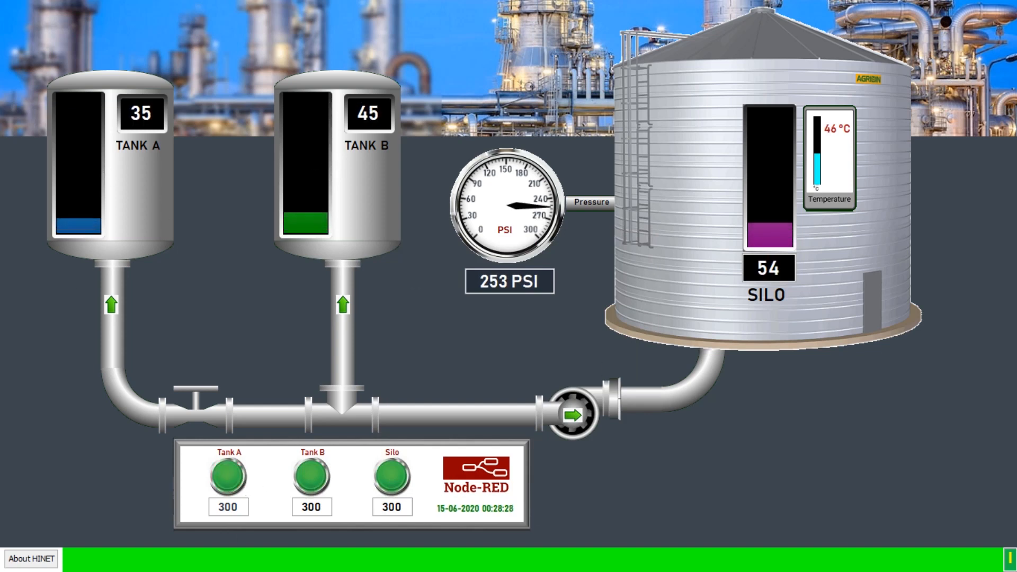
# Examine the code of the Cek Status Request function feeding Write Tank A in Node-RED, and check the tank levels on the live panel.
pyautogui.hotkey('alt', 'Tab')
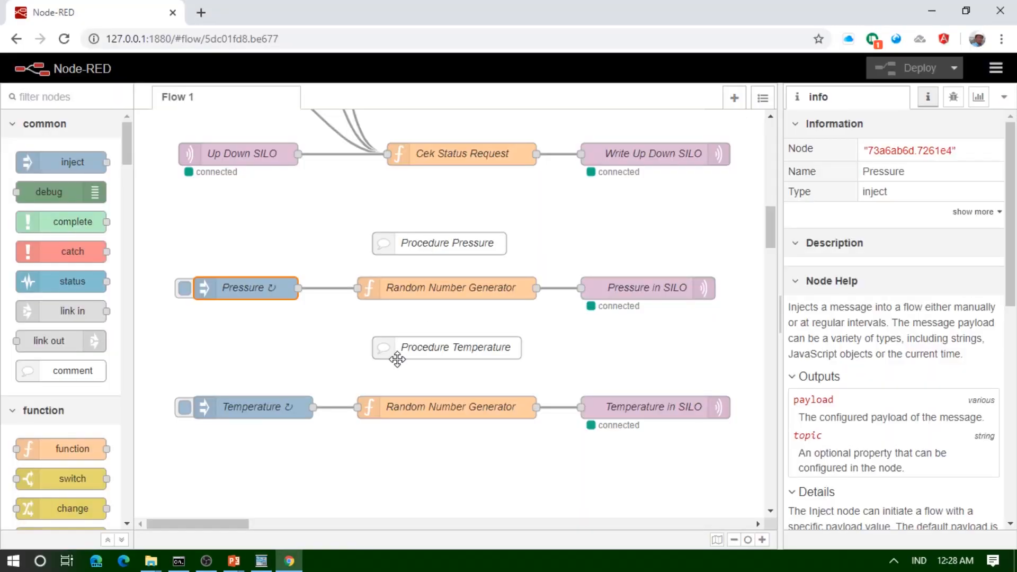
pyautogui.scroll(15, 397, 359)
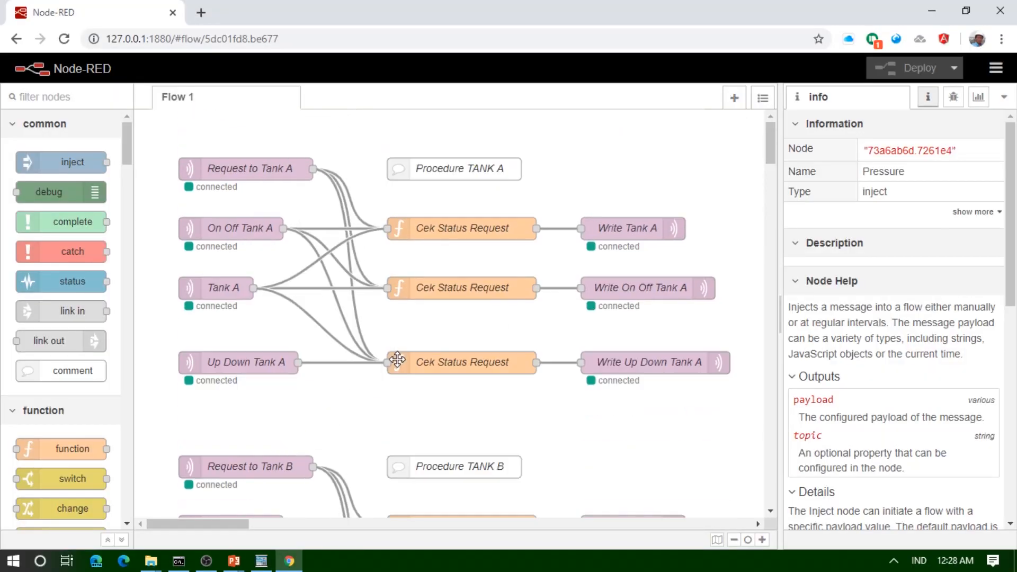
pyautogui.doubleClick(464, 233)
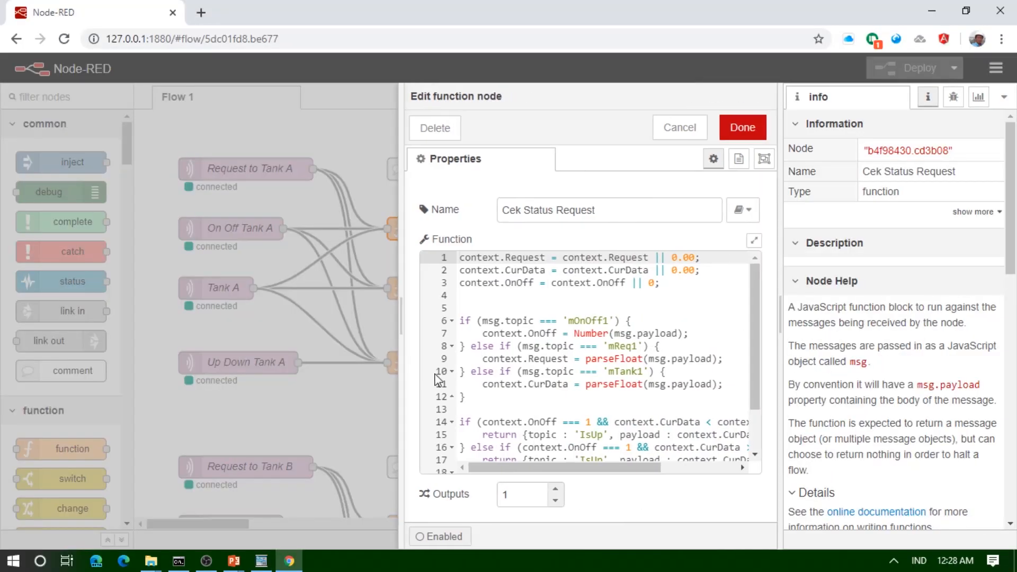
pyautogui.moveTo(399, 312); pyautogui.dragTo(318, 308)
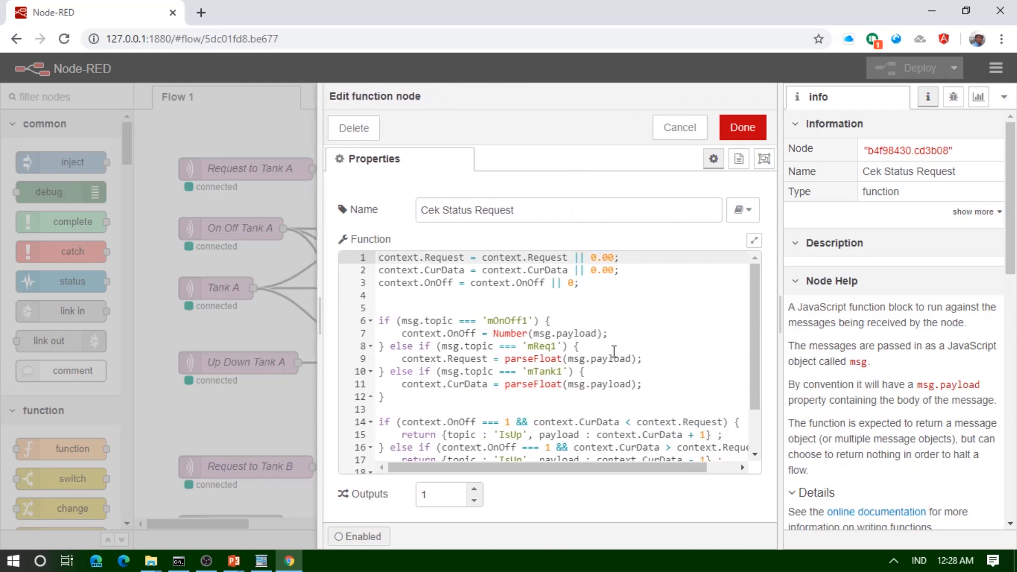
pyautogui.click(772, 315)
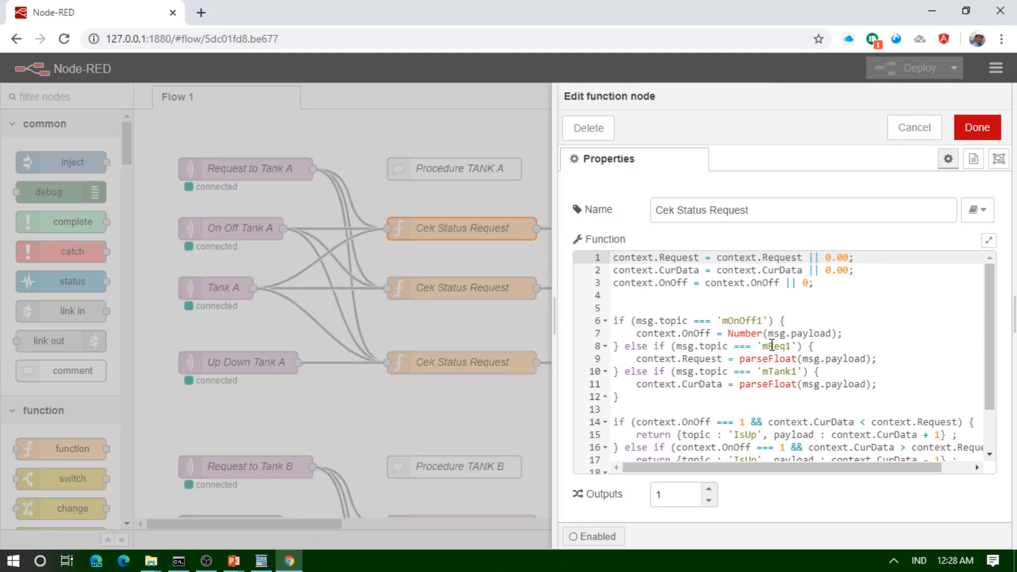
pyautogui.scroll(-2, 772, 345)
pyautogui.moveTo(551, 323); pyautogui.dragTo(423, 320)
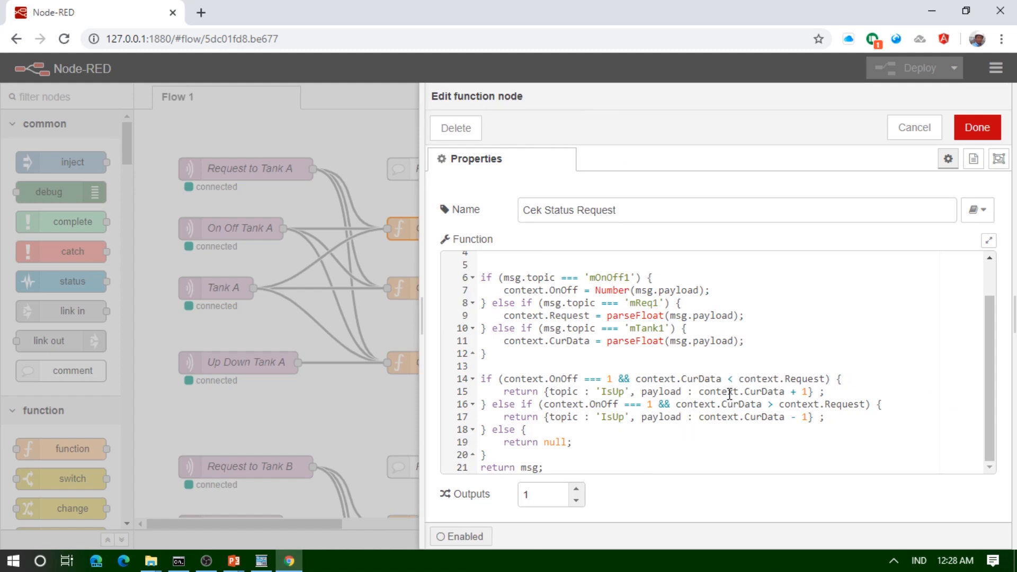
pyautogui.click(262, 559)
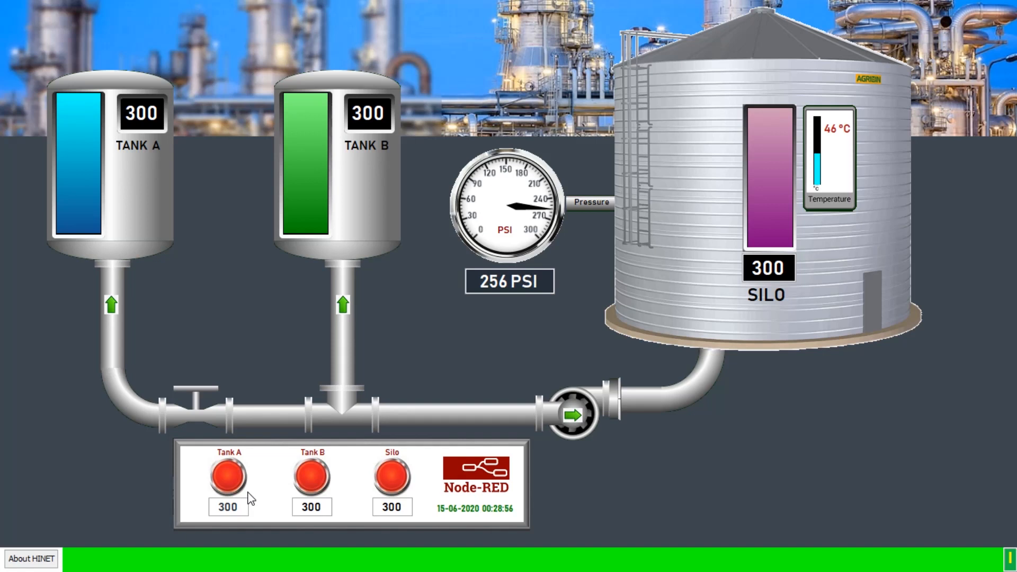
pyautogui.click(1011, 559)
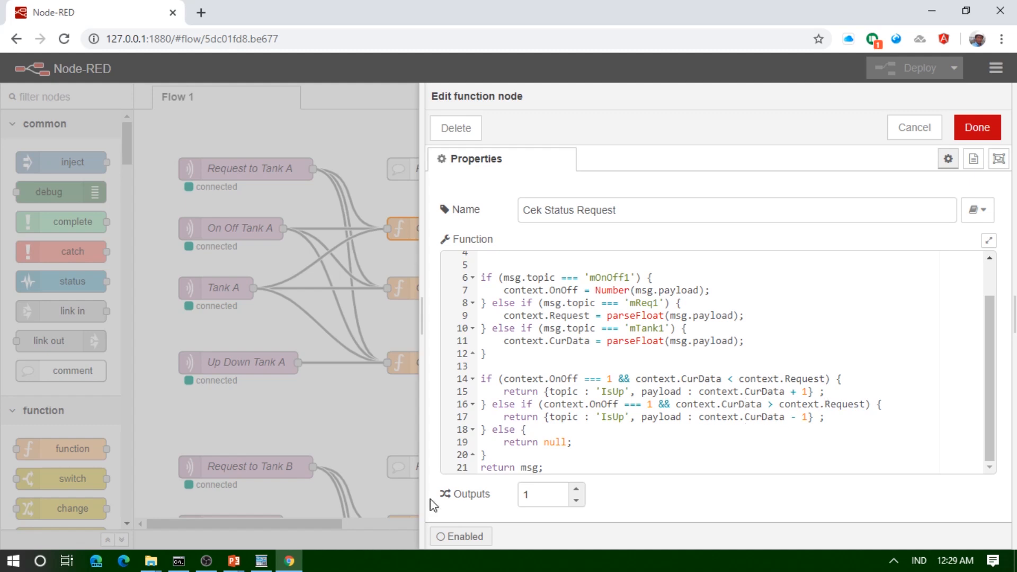
# Switch back to the live panel and write a request value of 150 to Tank A.
pyautogui.click(262, 561)
pyautogui.click(245, 508)
pyautogui.click(366, 462)
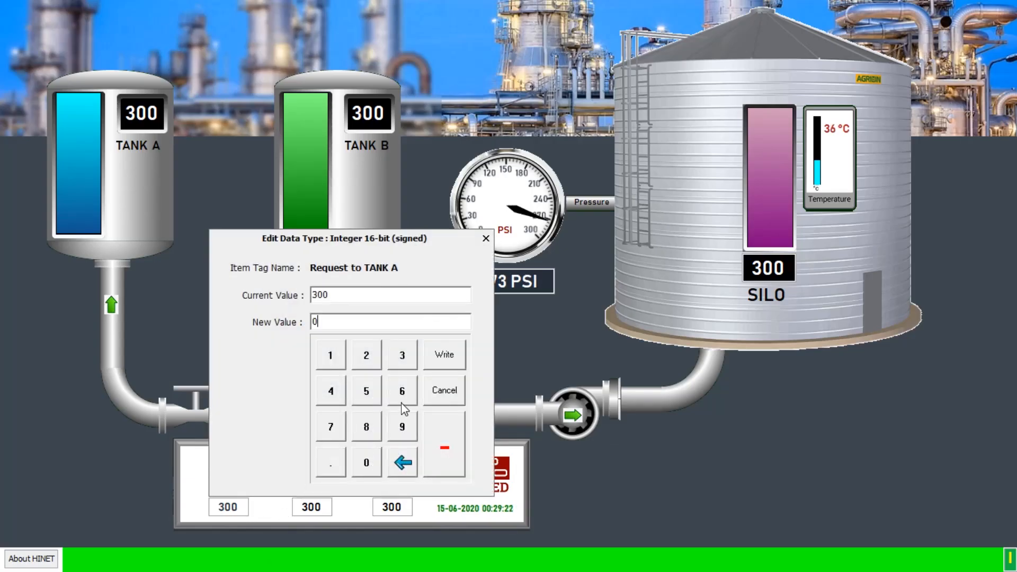
pyautogui.click(404, 463)
pyautogui.click(334, 362)
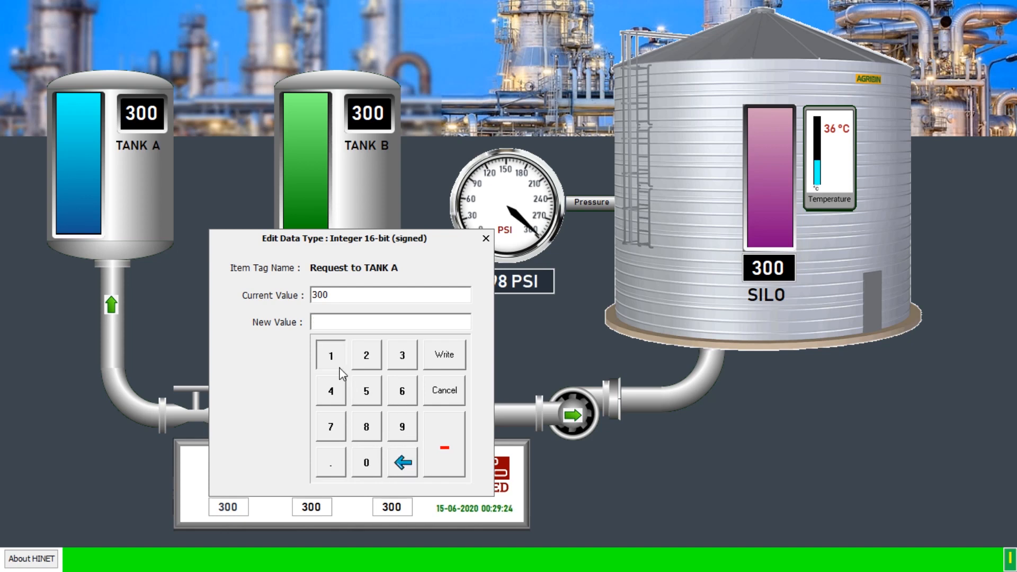
pyautogui.click(368, 395)
pyautogui.click(366, 462)
pyautogui.click(443, 360)
# Write a request value of 150 to both Tank B and Silo on the control box.
pyautogui.click(313, 507)
pyautogui.click(413, 354)
pyautogui.click(451, 392)
pyautogui.click(450, 462)
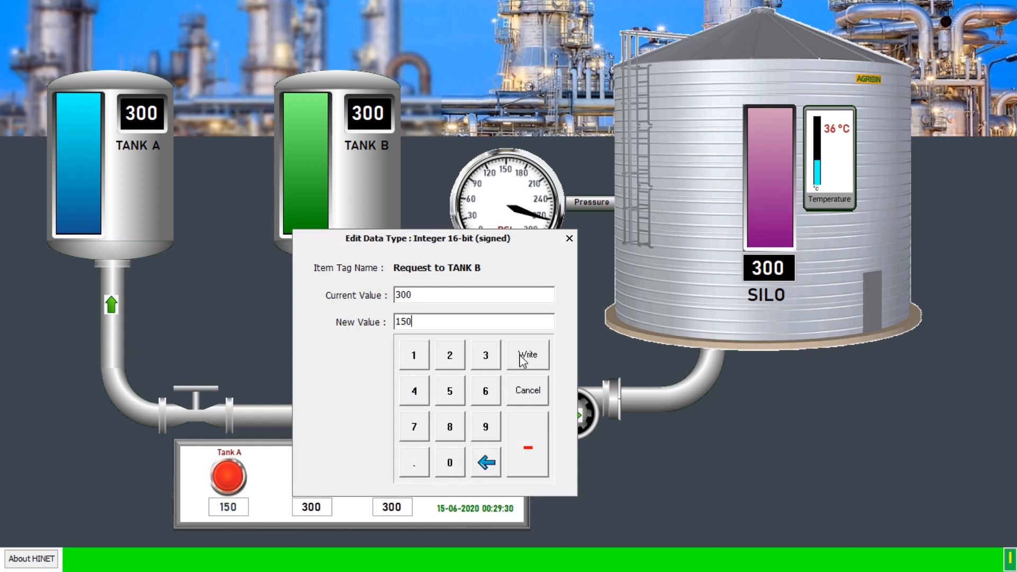
pyautogui.click(528, 355)
pyautogui.click(389, 510)
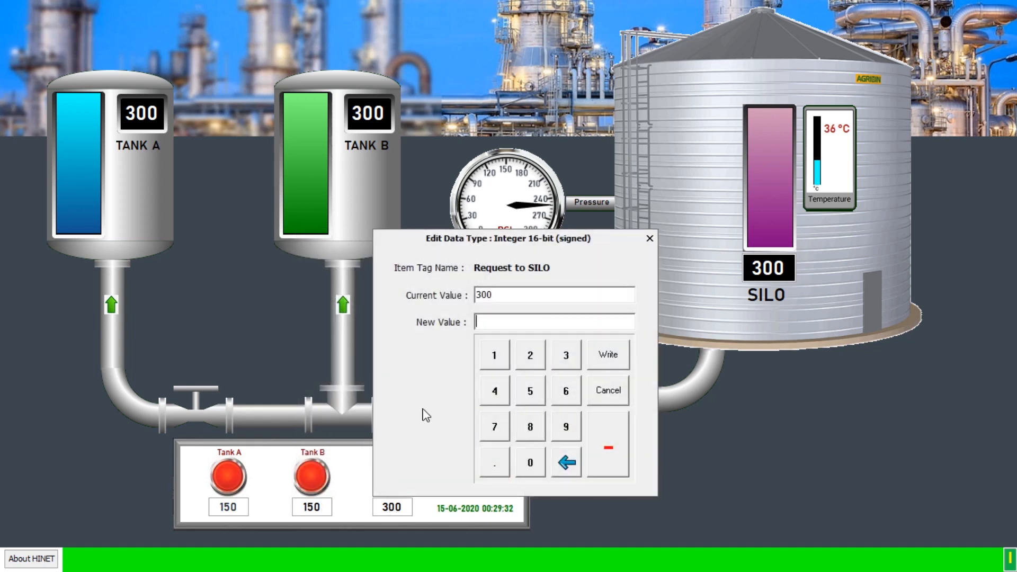
pyautogui.click(494, 355)
pyautogui.click(534, 401)
pyautogui.click(529, 464)
pyautogui.click(607, 367)
# Turn on the Tank A, Tank B and Silo buttons to drain them to their request values.
pyautogui.click(231, 483)
pyautogui.click(311, 476)
pyautogui.click(392, 476)
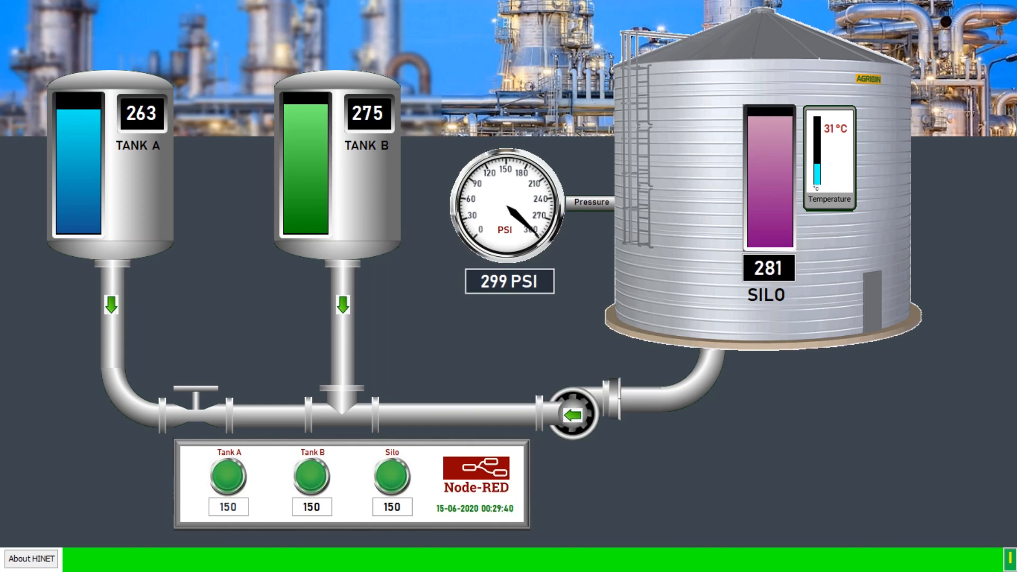
# Switch to Node-RED, examine the context.CurData - 1 payload in the open Cek Status Request function, and close it unchanged.
pyautogui.hotkey('alt', 'Tab')
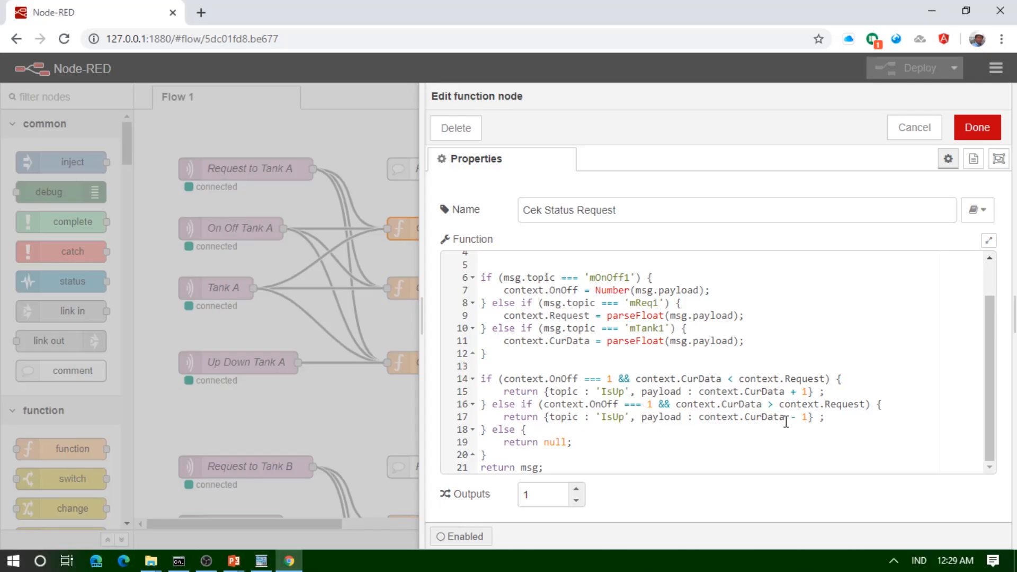
pyautogui.moveTo(700, 417); pyautogui.dragTo(802, 417)
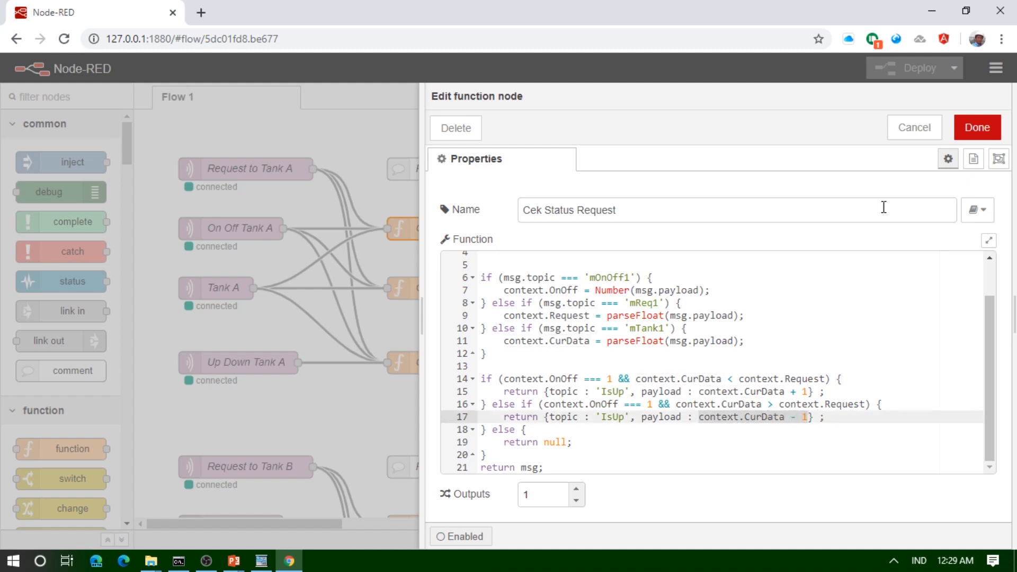
pyautogui.click(915, 128)
# Examine the Cek Status Request function feeding Write On Off Tank A and the MQTT properties of that output node.
pyautogui.click(488, 288)
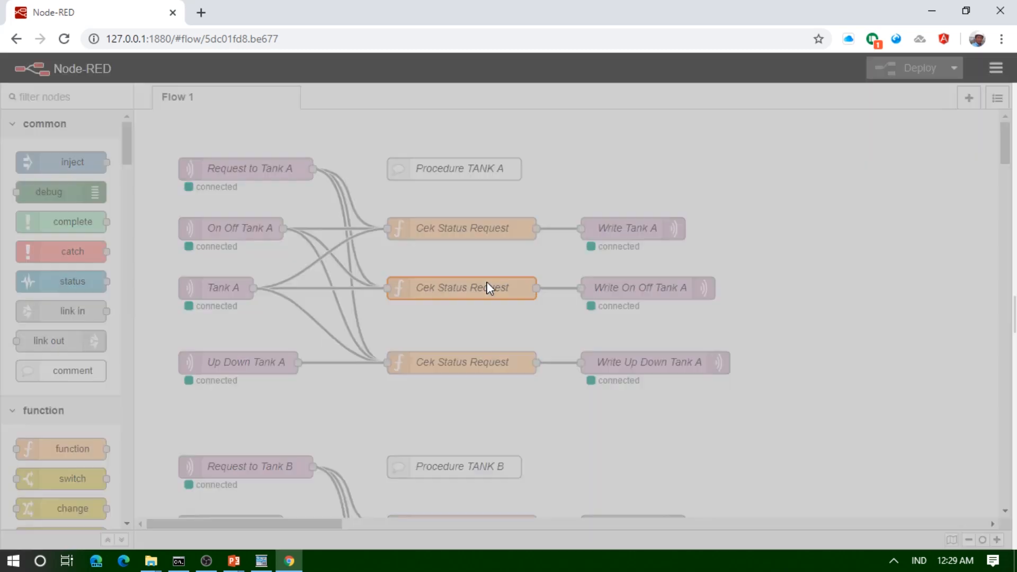
pyautogui.doubleClick(488, 287)
pyautogui.scroll(-1, 705, 383)
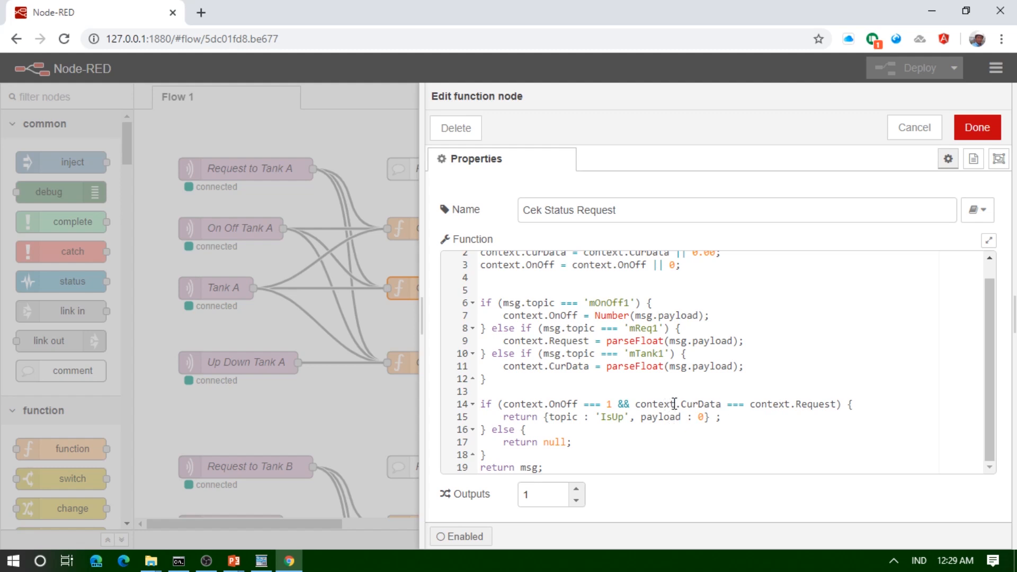
pyautogui.click(695, 401)
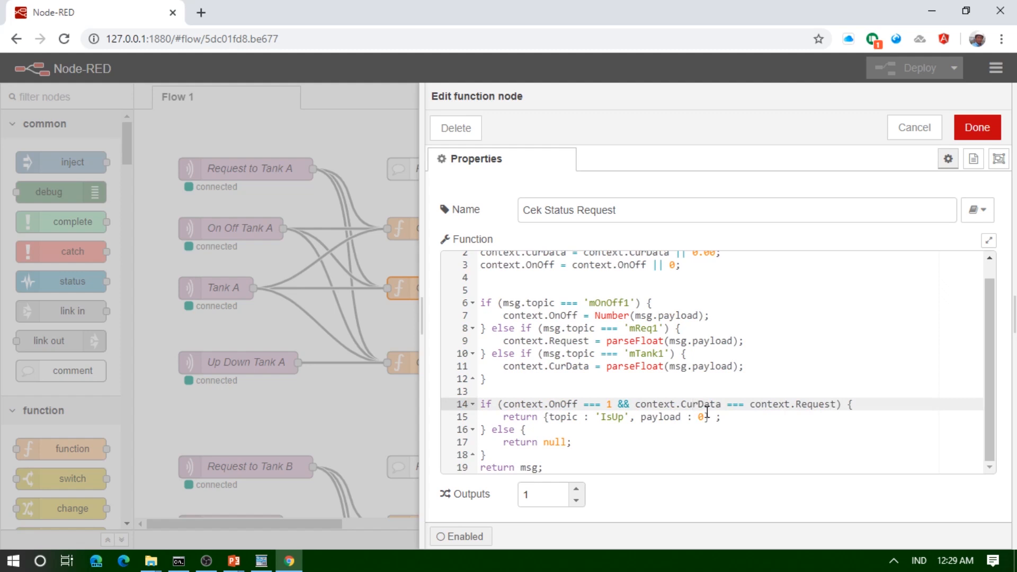
pyautogui.click(912, 130)
pyautogui.doubleClick(648, 291)
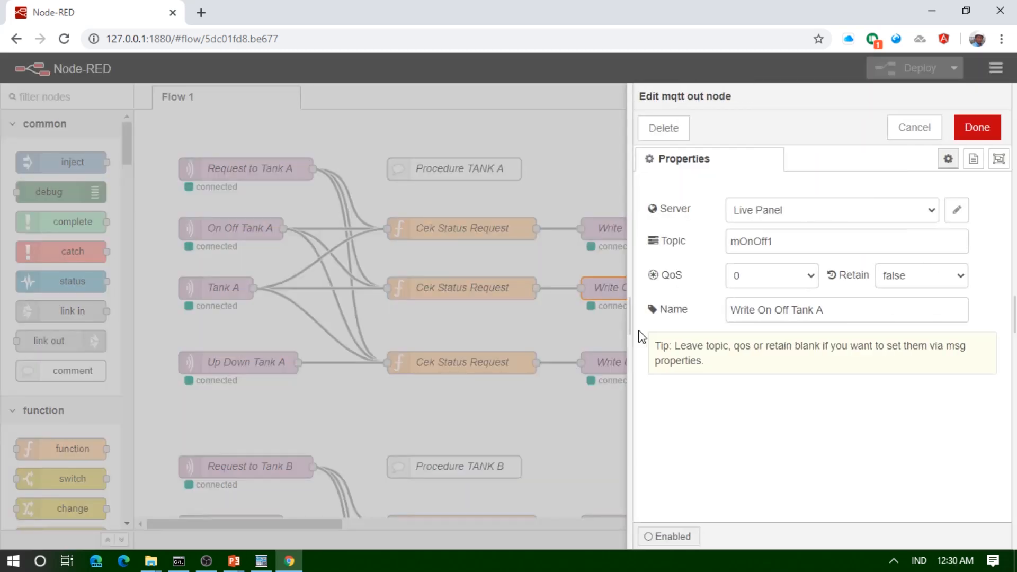
pyautogui.click(900, 133)
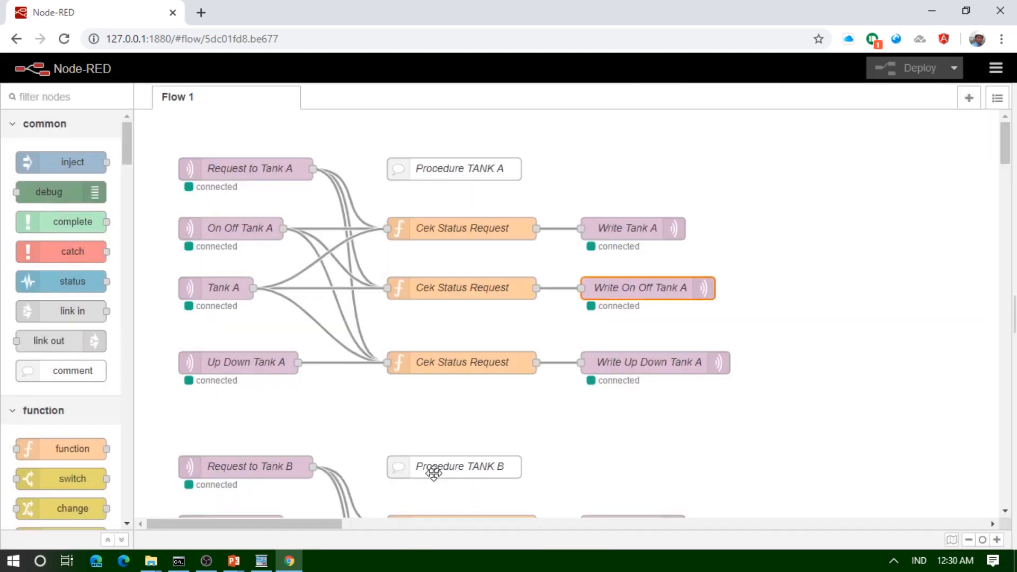
# Switch back to the live panel and write a request value of 0 to Tank A, Tank B and Silo.
pyautogui.click(261, 561)
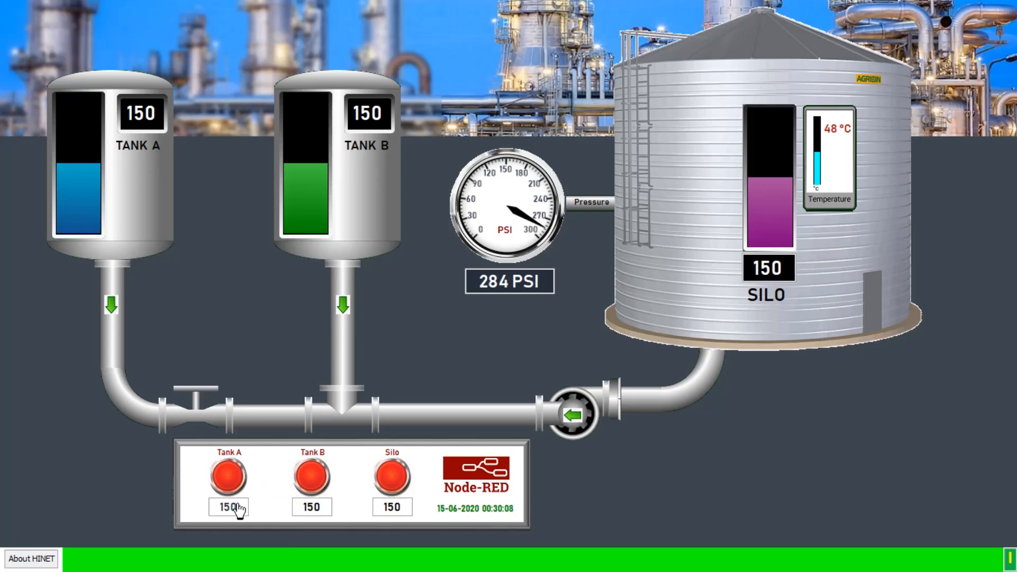
pyautogui.click(233, 507)
pyautogui.click(366, 463)
pyautogui.click(448, 356)
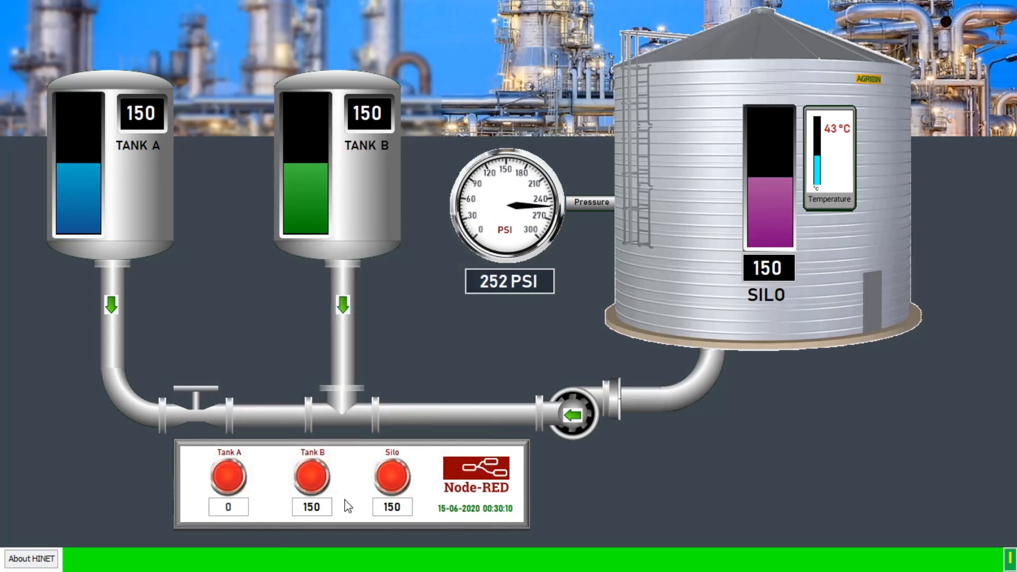
pyautogui.click(324, 509)
pyautogui.click(450, 462)
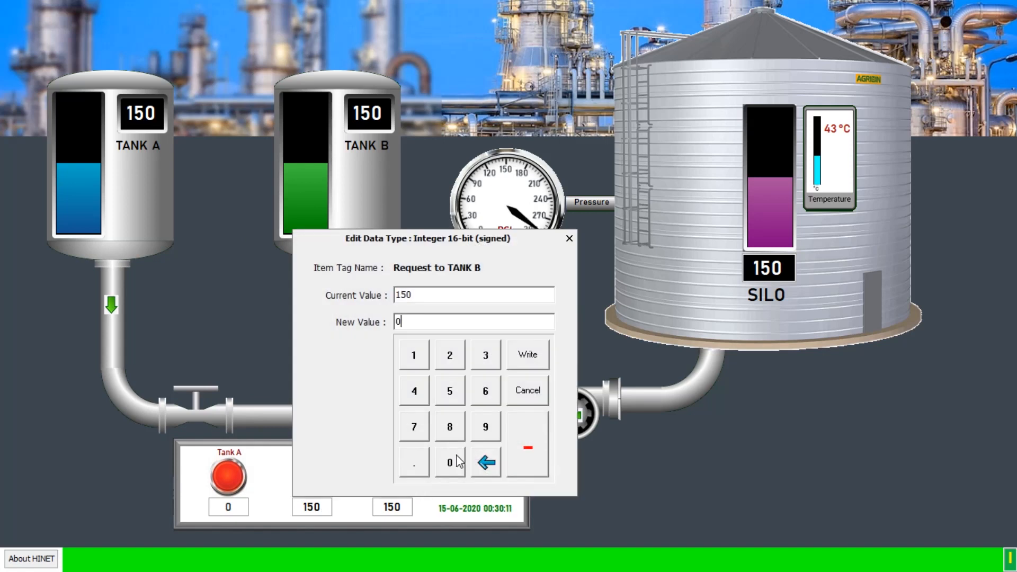
pyautogui.click(527, 354)
pyautogui.click(409, 510)
pyautogui.click(528, 464)
pyautogui.click(597, 362)
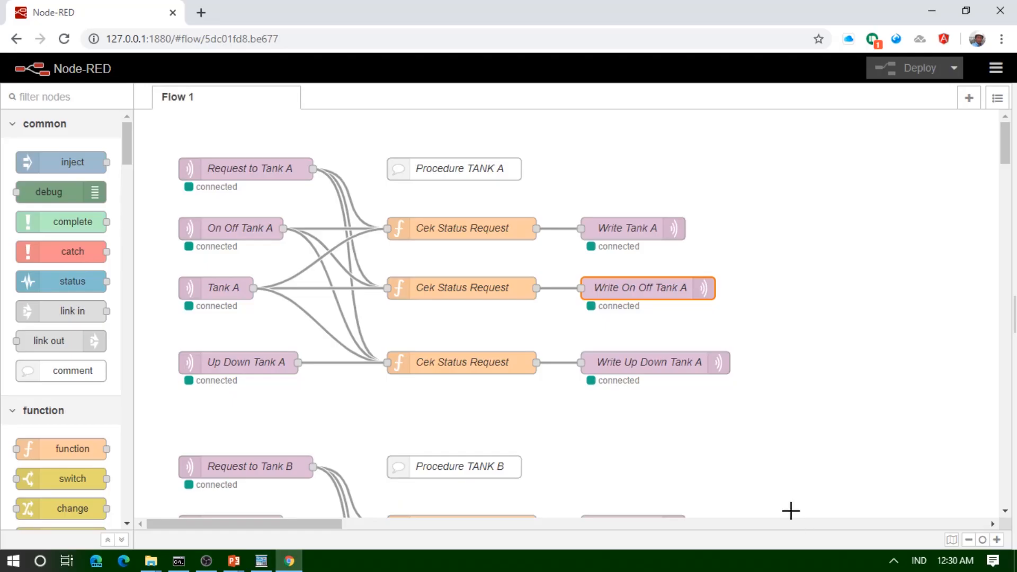
# Examine the code of the Cek Status Request function feeding Write Up Down Tank A in Node-RED.
pyautogui.doubleClick(426, 359)
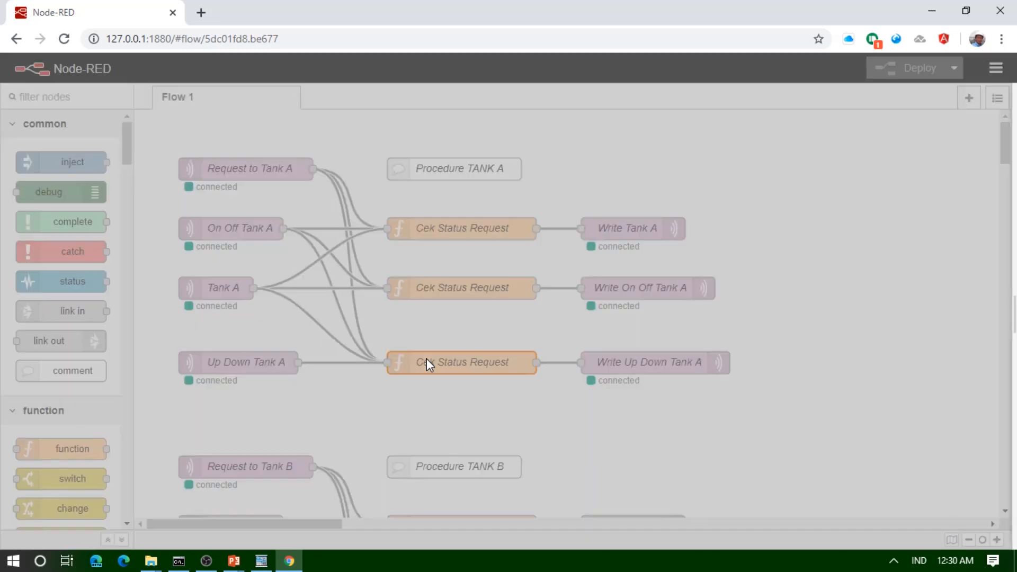
pyautogui.scroll(-3, 749, 428)
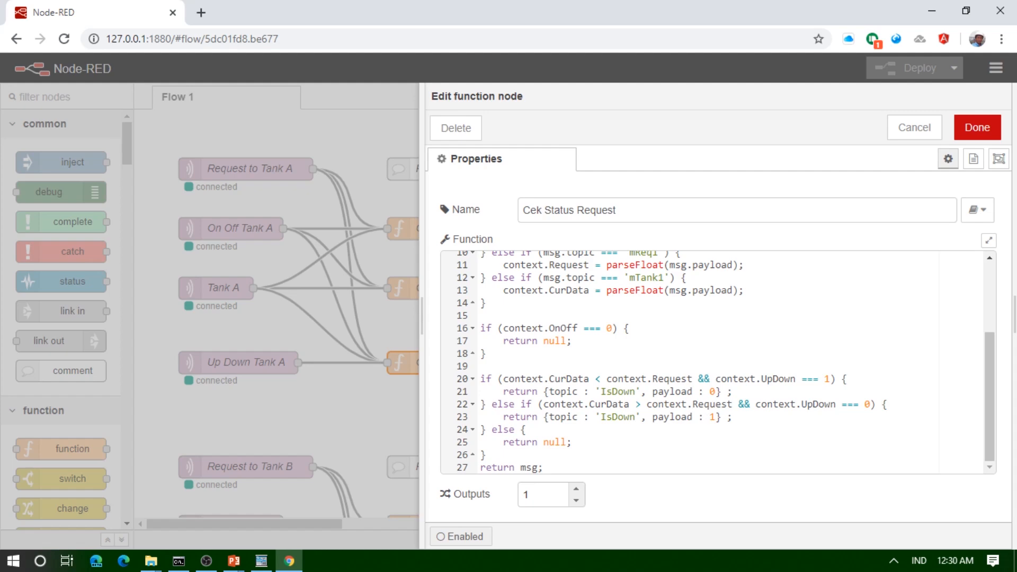
# Return to the live panel and write a request value of 150 to the empty Tank A.
pyautogui.click(262, 557)
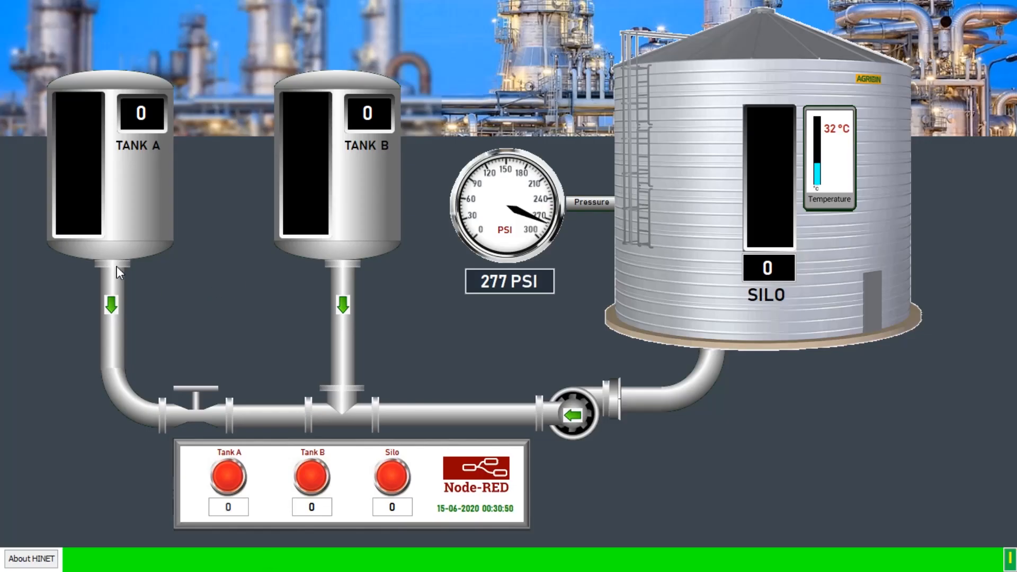
pyautogui.click(233, 509)
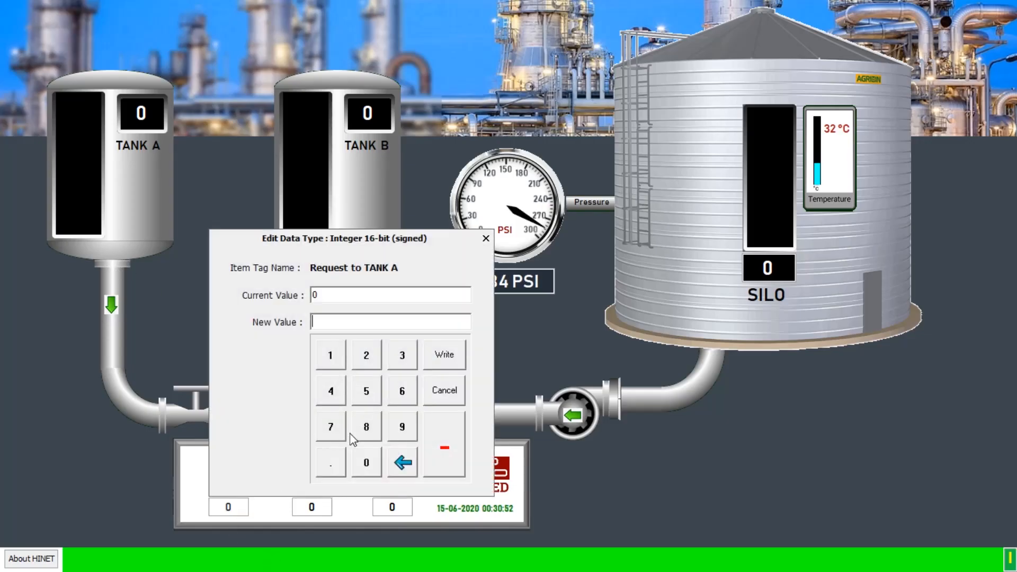
pyautogui.click(334, 364)
pyautogui.click(369, 392)
pyautogui.click(367, 464)
pyautogui.click(444, 355)
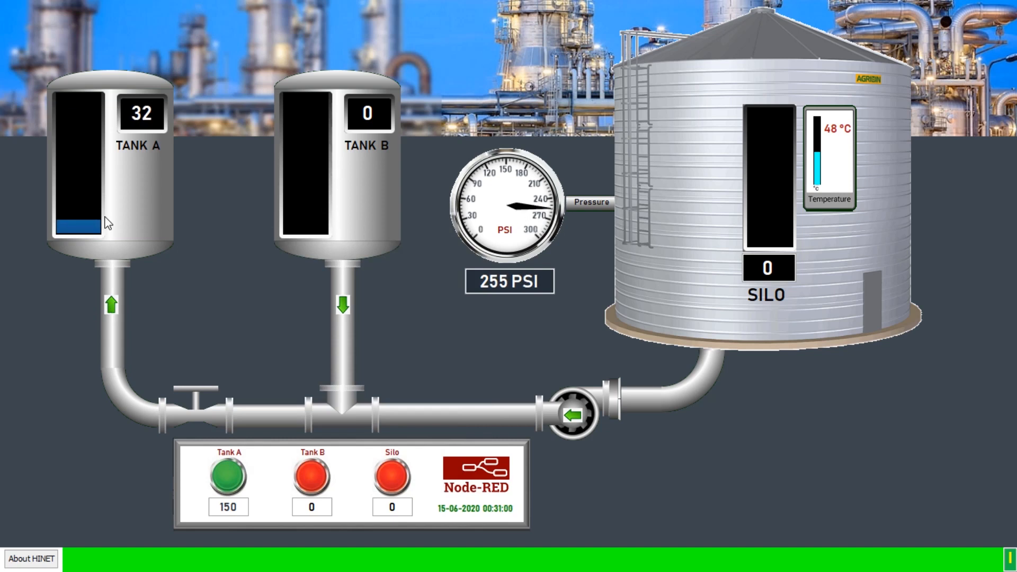
# Stop filling Tank A and restart it with a request value of 0.
pyautogui.click(224, 488)
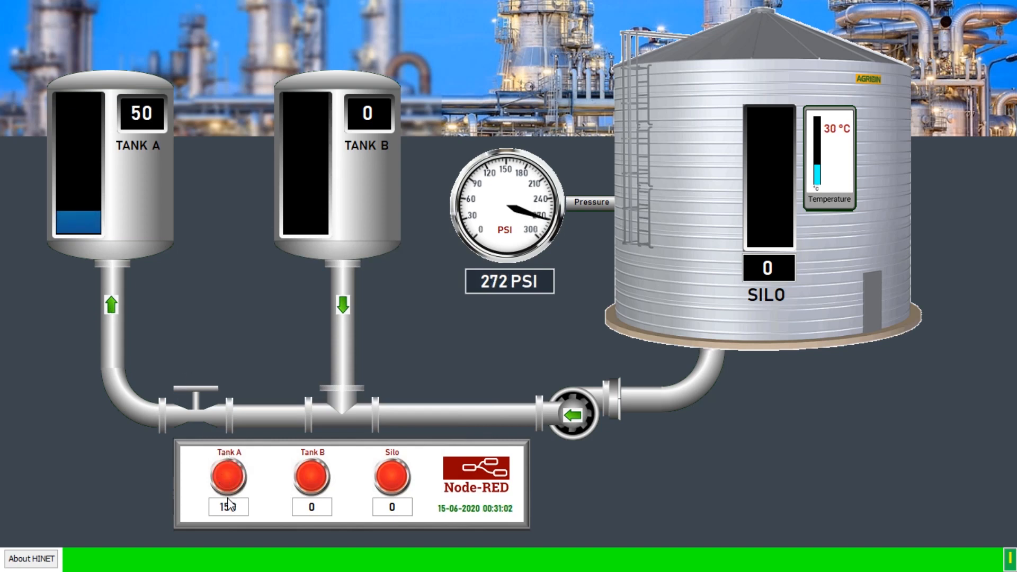
pyautogui.click(228, 508)
pyautogui.click(366, 464)
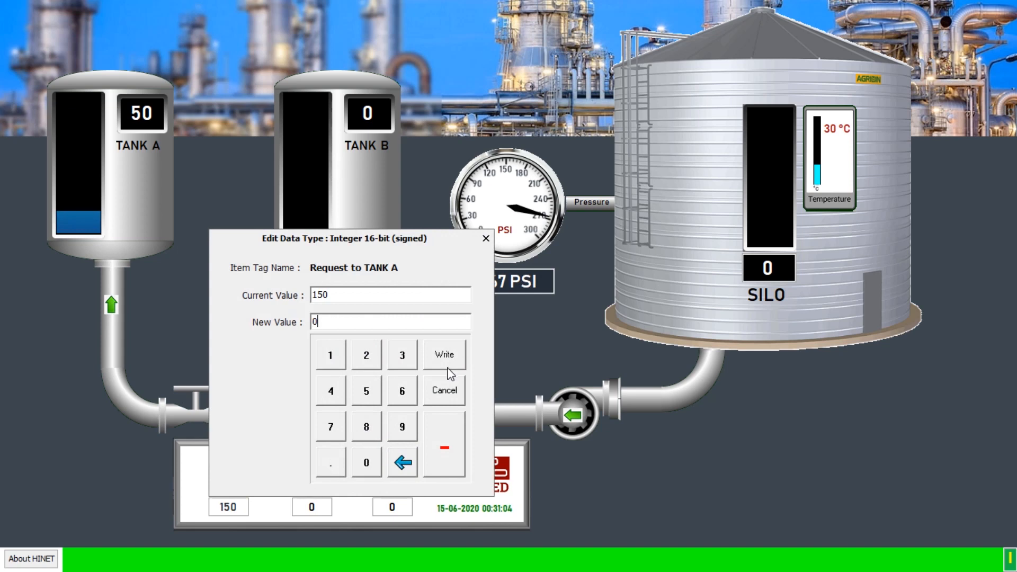
pyautogui.click(447, 356)
pyautogui.click(228, 480)
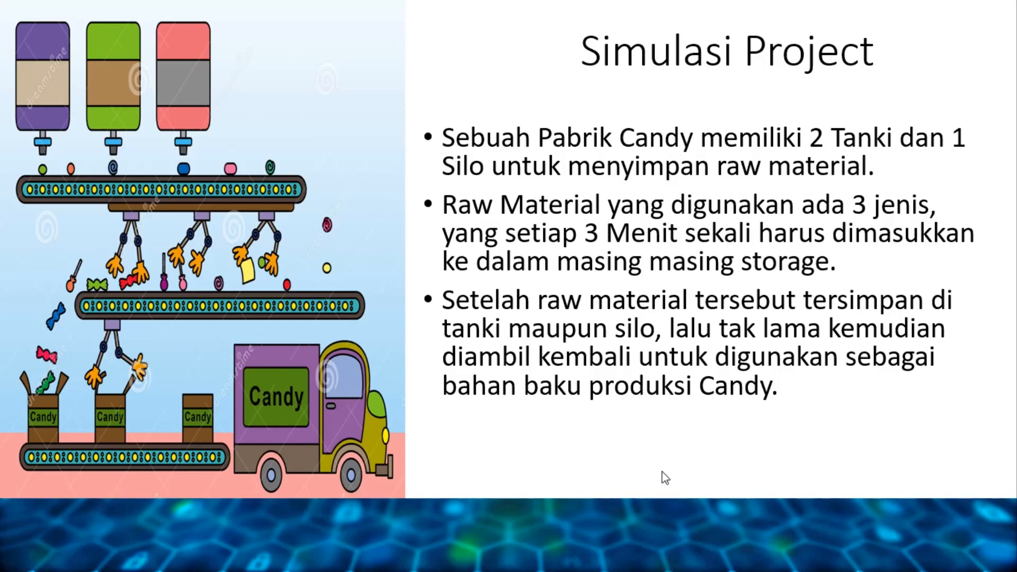
pyautogui.click(532, 379)
pyautogui.click(532, 380)
pyautogui.click(532, 376)
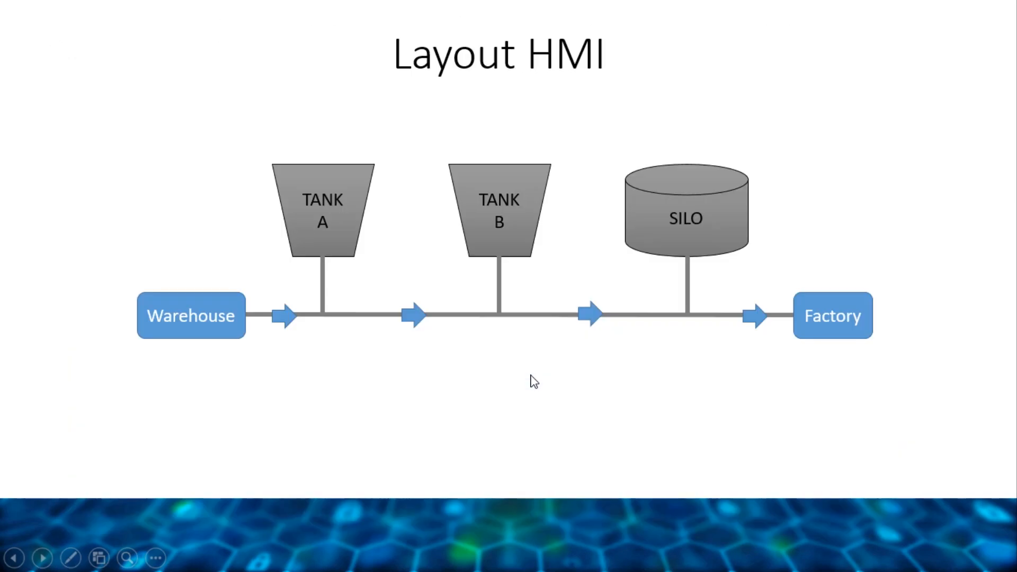
pyautogui.click(531, 377)
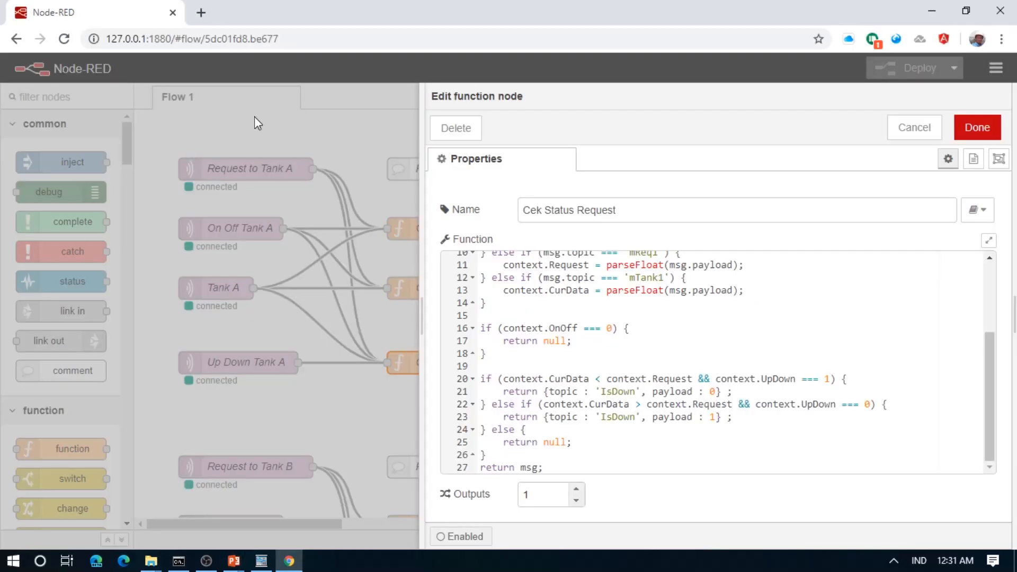
# Close the Cek Status Request function without saving and add a new flow to the Node-RED workspace.
pyautogui.click(913, 131)
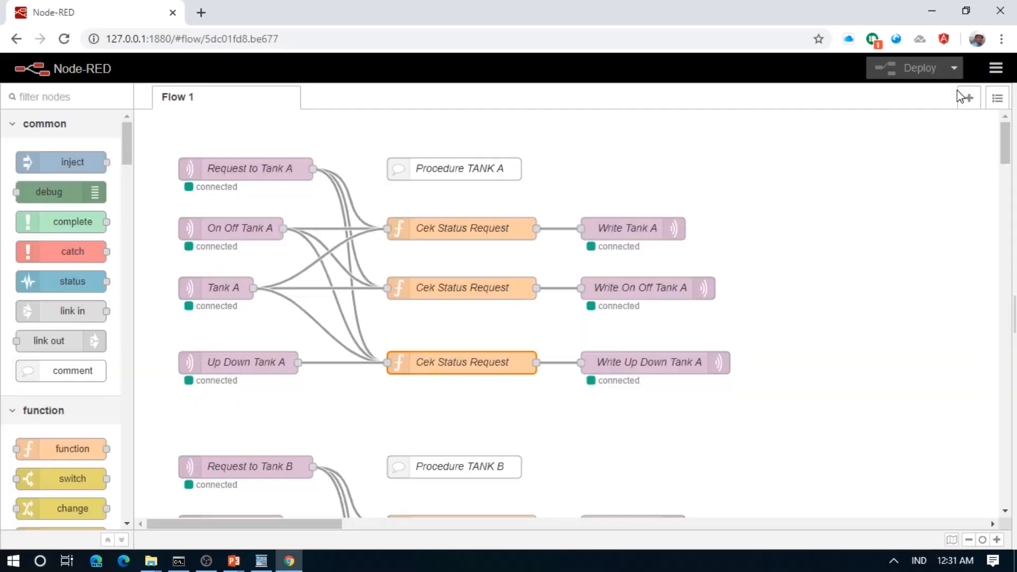
pyautogui.click(998, 74)
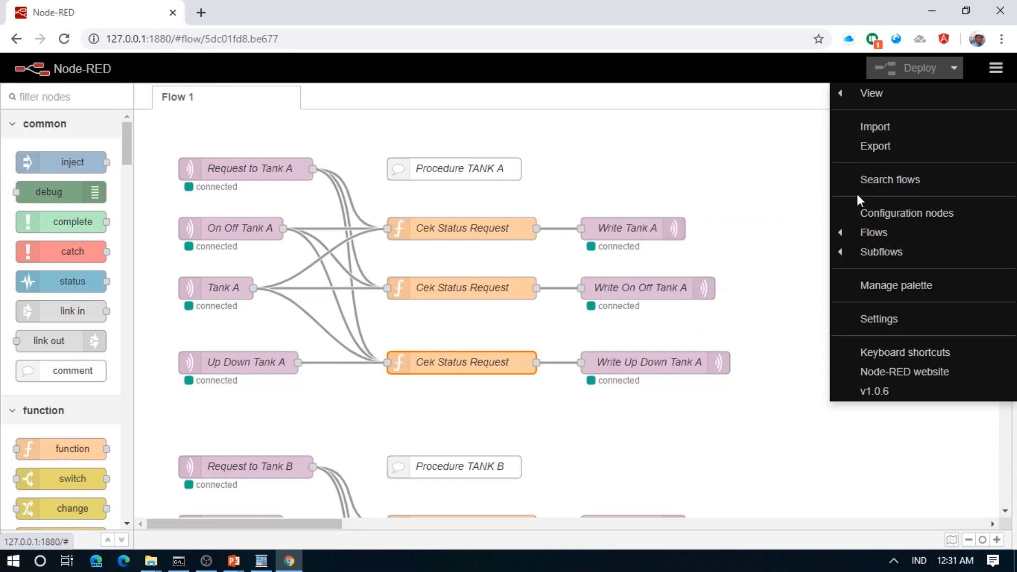
pyautogui.click(865, 232)
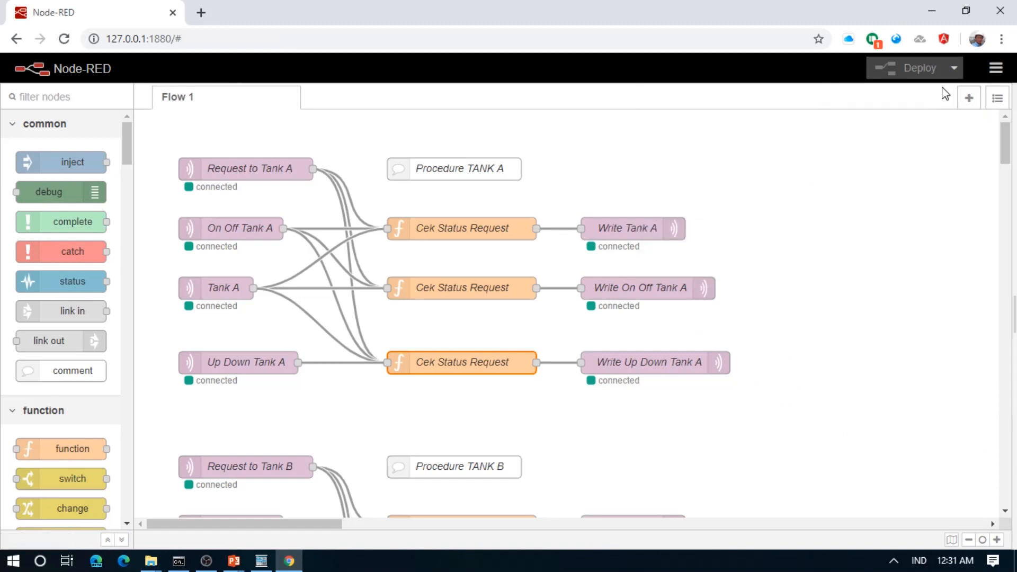
pyautogui.click(998, 74)
pyautogui.moveTo(869, 246)
pyautogui.click(713, 231)
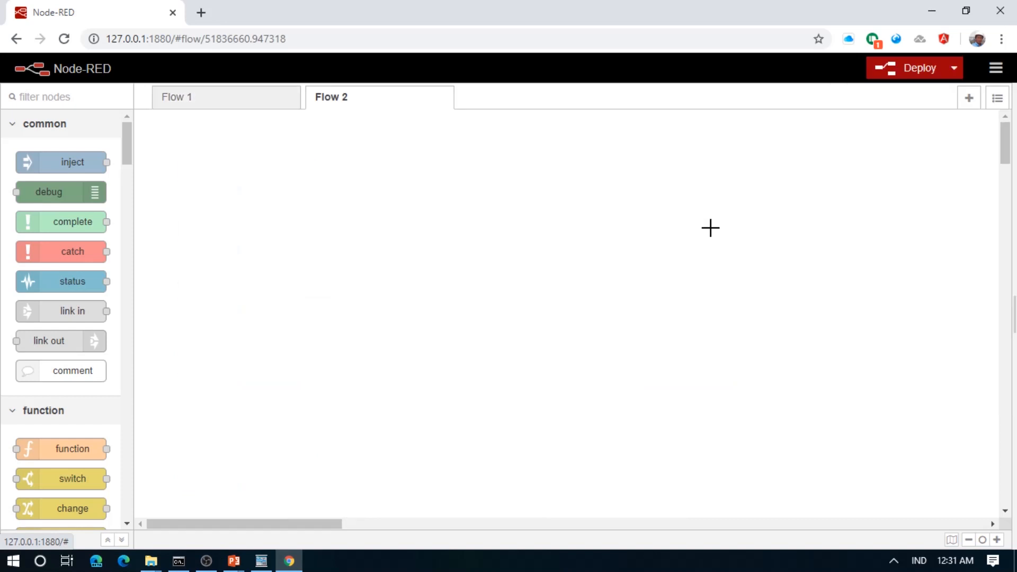
# Delete Flow 1 from the workspace and deploy the change.
pyautogui.click(222, 100)
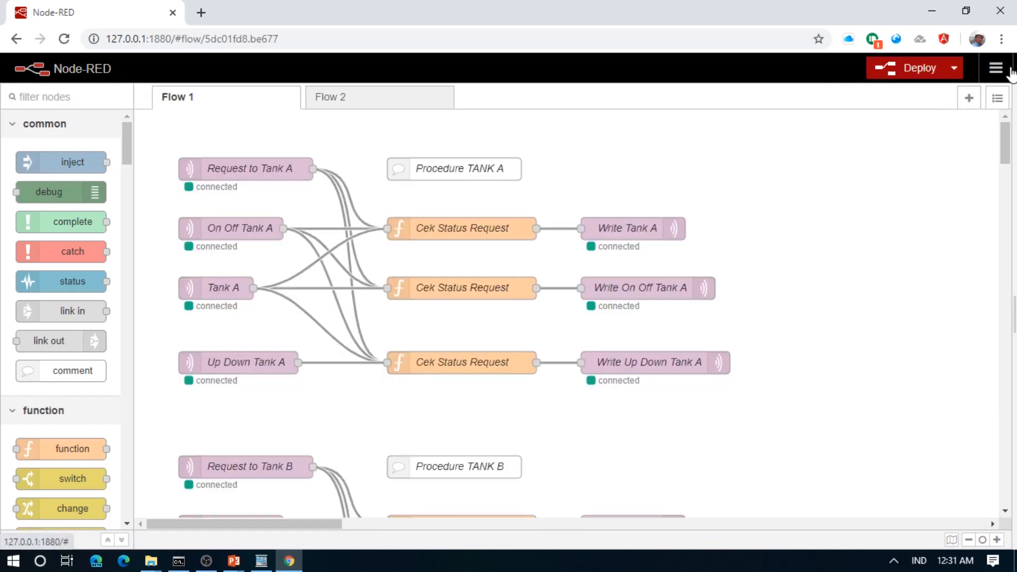
pyautogui.click(999, 71)
pyautogui.moveTo(875, 253)
pyautogui.moveTo(875, 232)
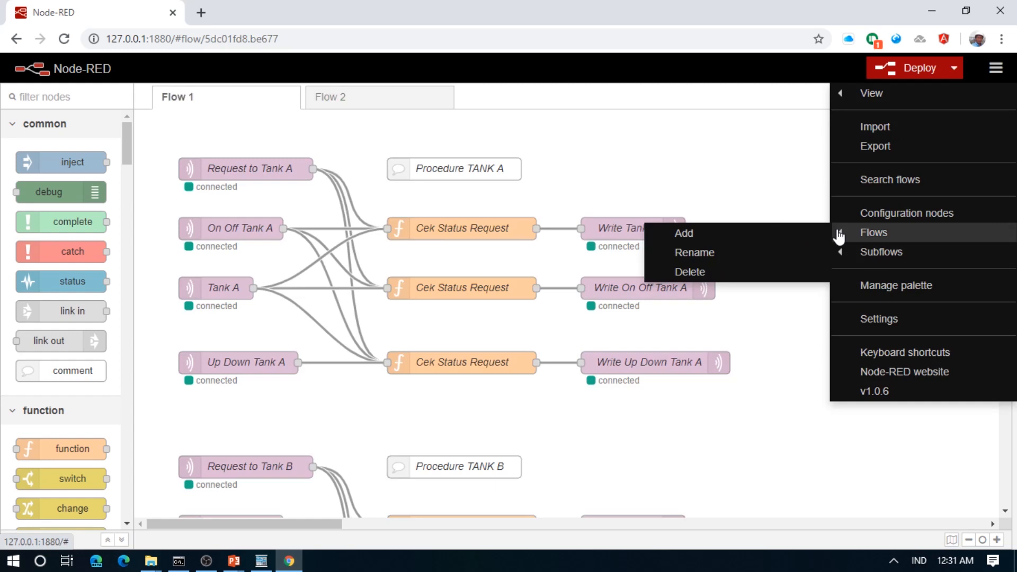
pyautogui.click(702, 273)
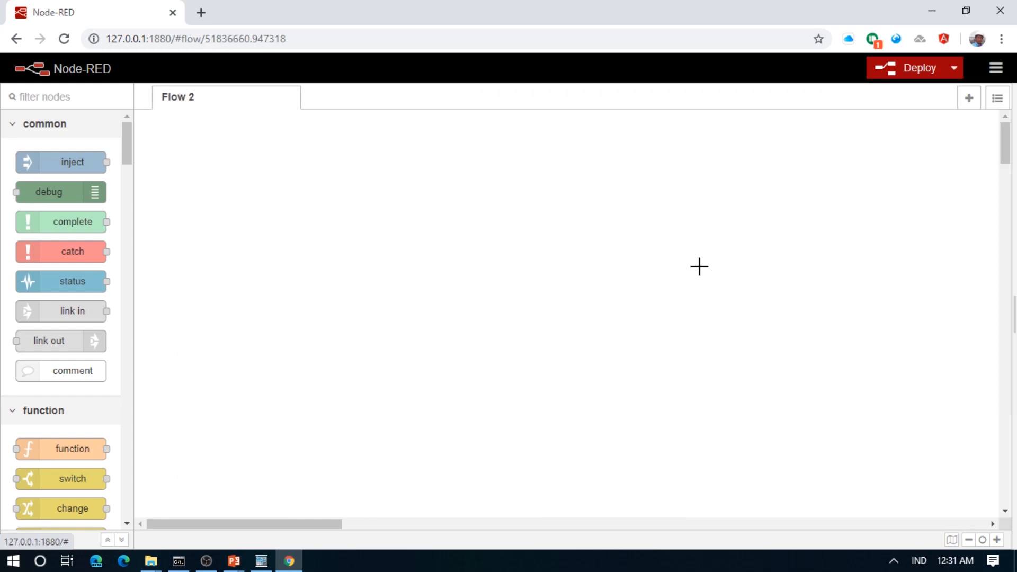
pyautogui.click(901, 72)
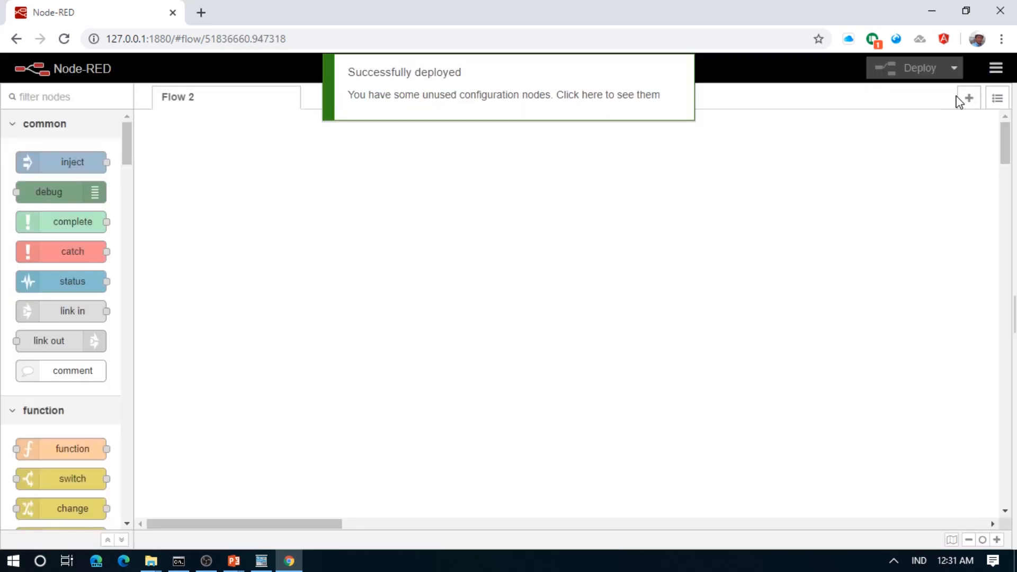
# Import the saved flow JSON file into the workspace and open the imported Flow 2.
pyautogui.click(996, 69)
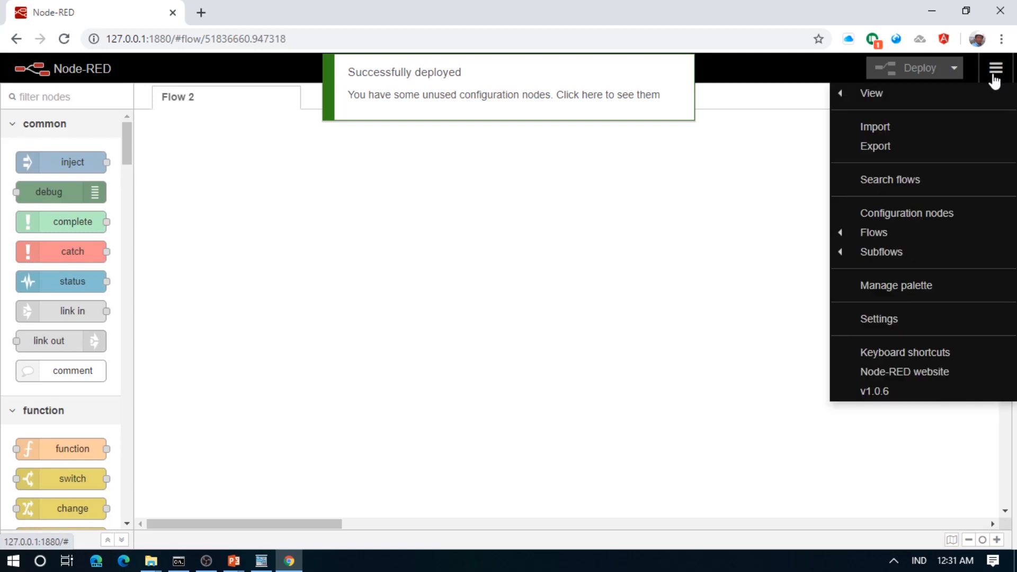
pyautogui.click(896, 133)
pyautogui.click(523, 157)
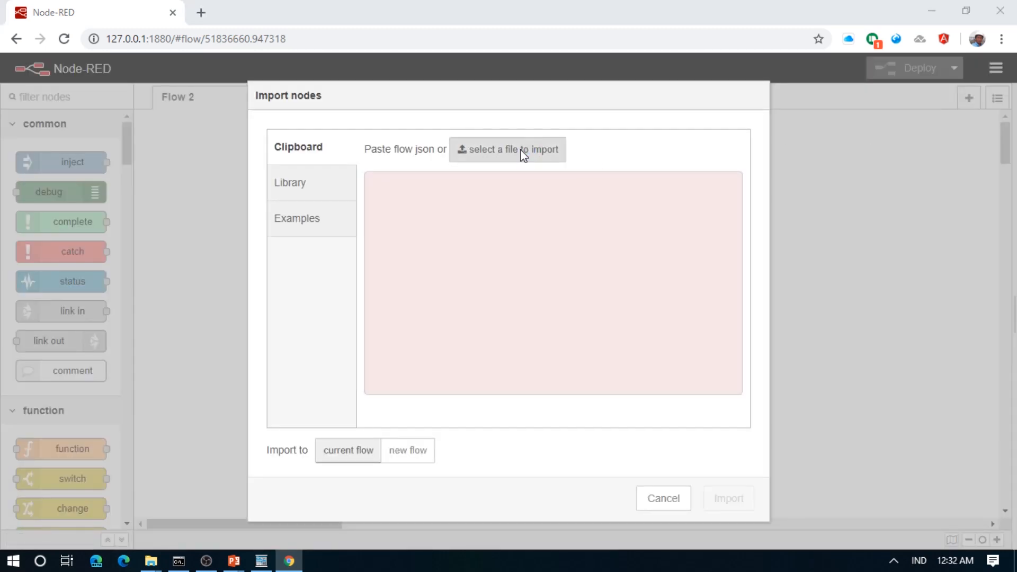
pyautogui.doubleClick(340, 220)
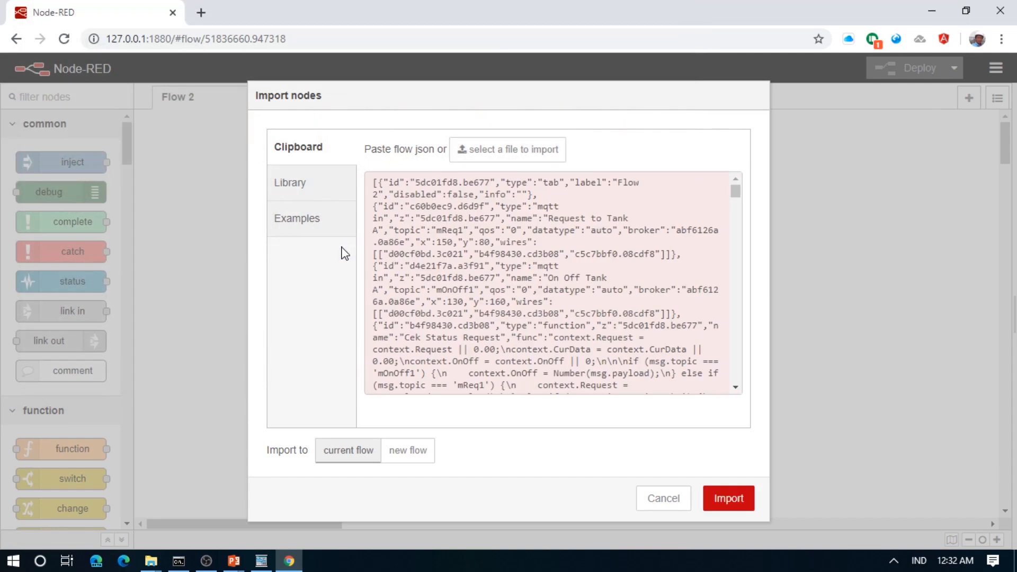
pyautogui.click(729, 492)
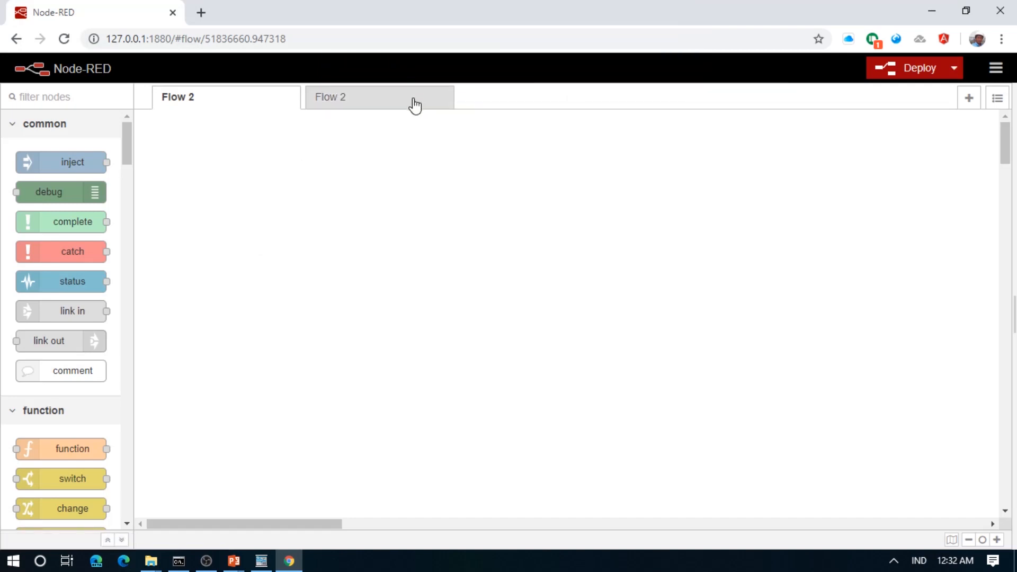
pyautogui.click(400, 105)
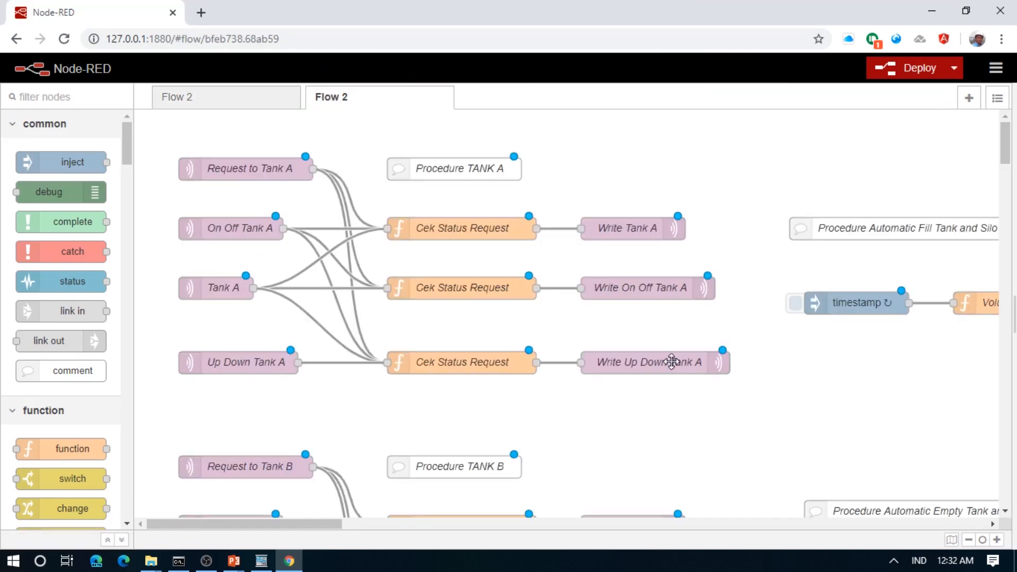
# Examine the timestamp, both Volume Request, Write Request to Tank A and delay nodes of the Automatic Fill Tank and Silo procedure without changing them.
pyautogui.moveTo(314, 526); pyautogui.dragTo(453, 537)
pyautogui.doubleClick(269, 302)
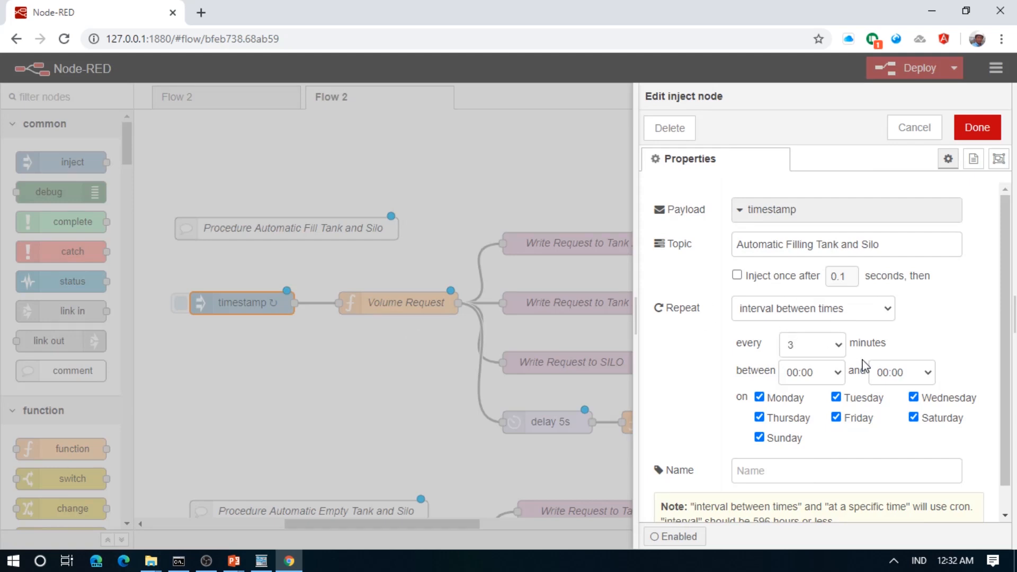
pyautogui.click(905, 130)
pyautogui.doubleClick(402, 302)
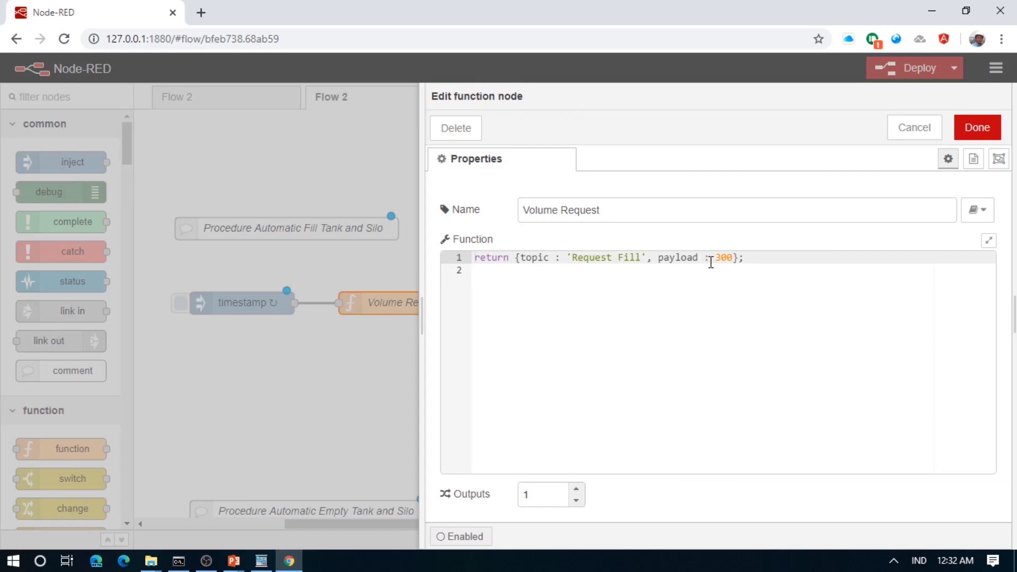
pyautogui.click(923, 122)
pyautogui.doubleClick(603, 244)
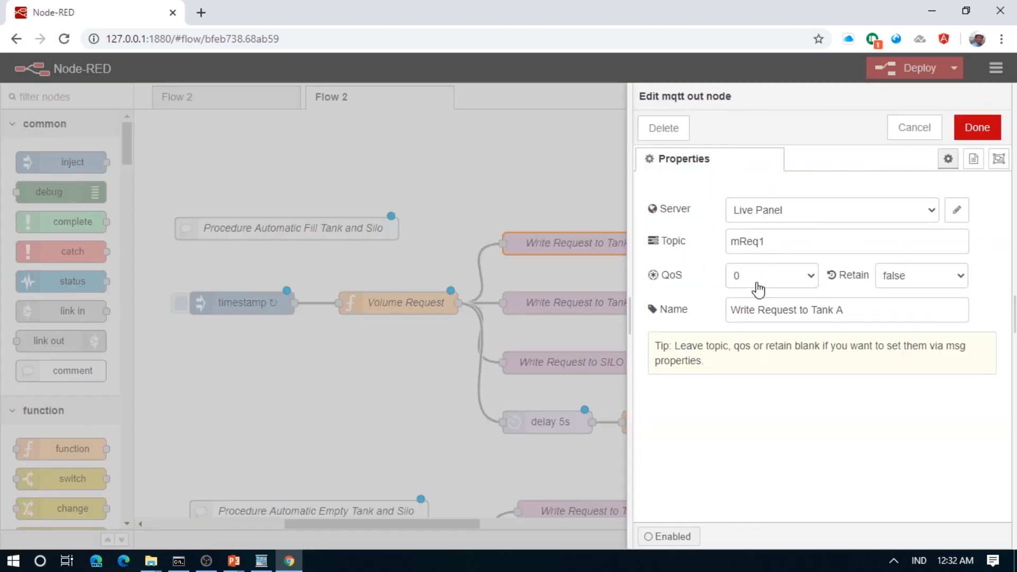
pyautogui.click(915, 128)
pyautogui.doubleClick(541, 427)
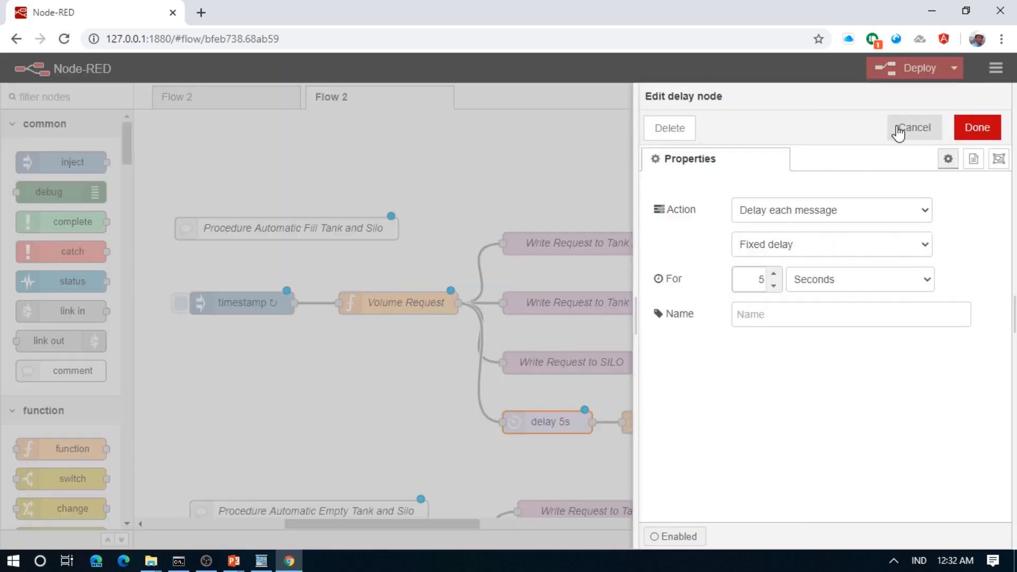
pyautogui.click(916, 127)
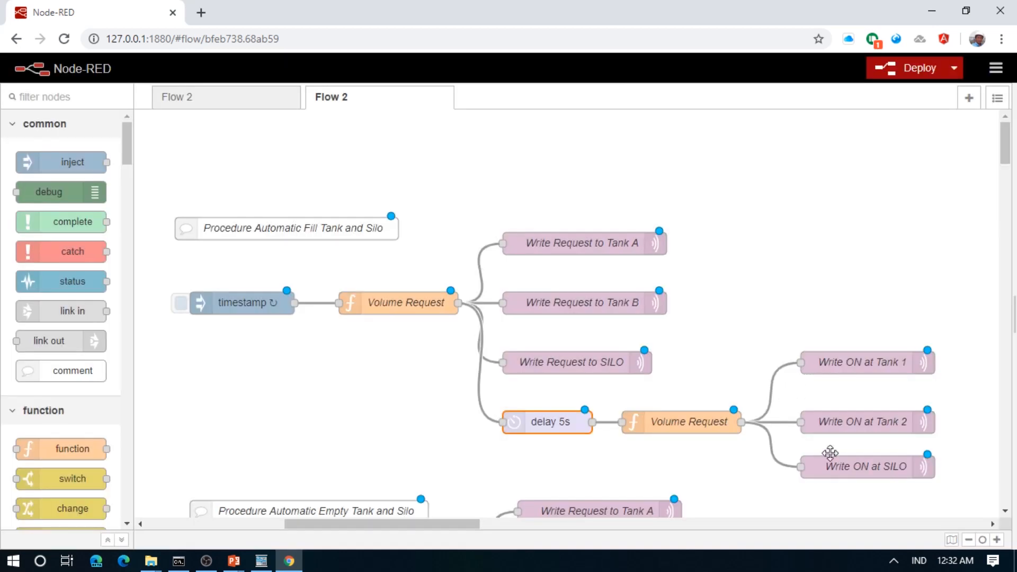
pyautogui.doubleClick(713, 422)
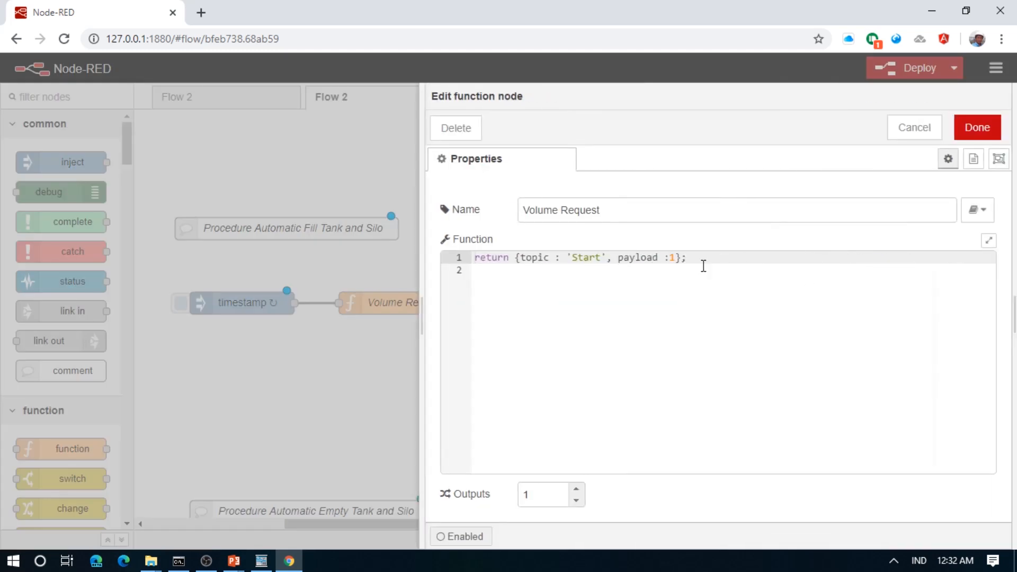
pyautogui.click(909, 135)
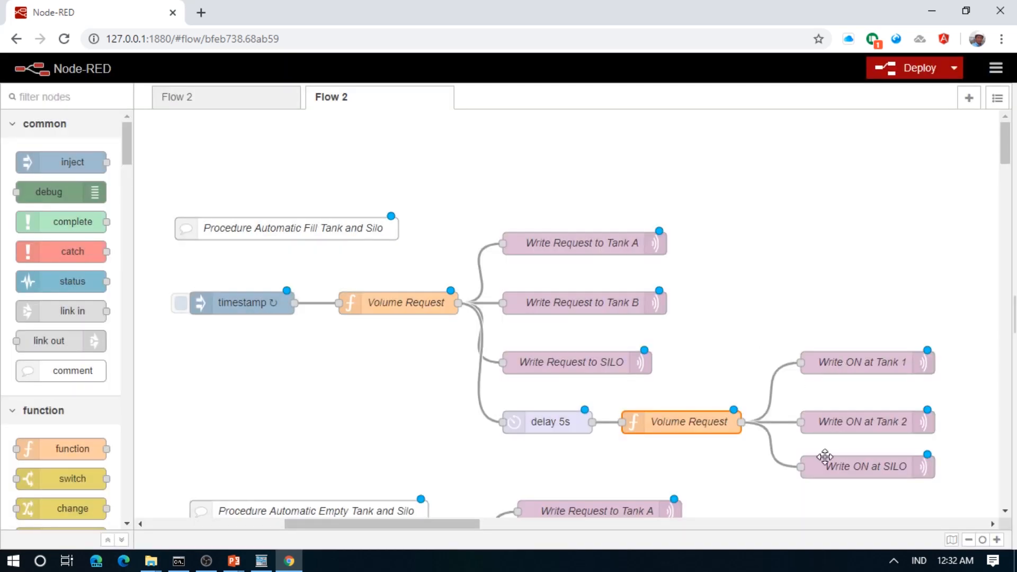
# Examine the timestamp, both Volume Request and Write Request to Tank A nodes of the Automatic Empty Tank and Silo procedure without changing them.
pyautogui.scroll(-4, 482, 380)
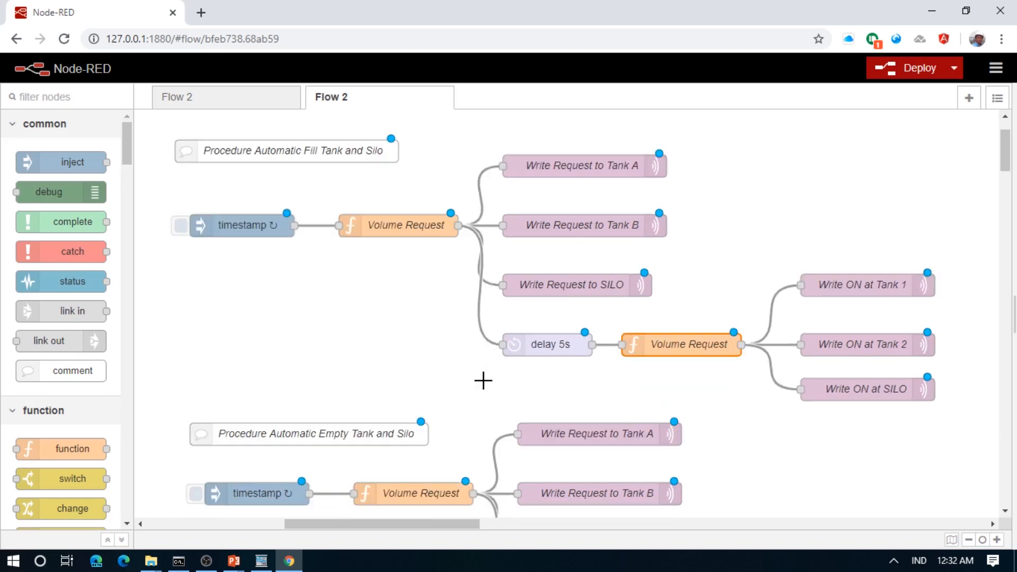
pyautogui.doubleClick(274, 354)
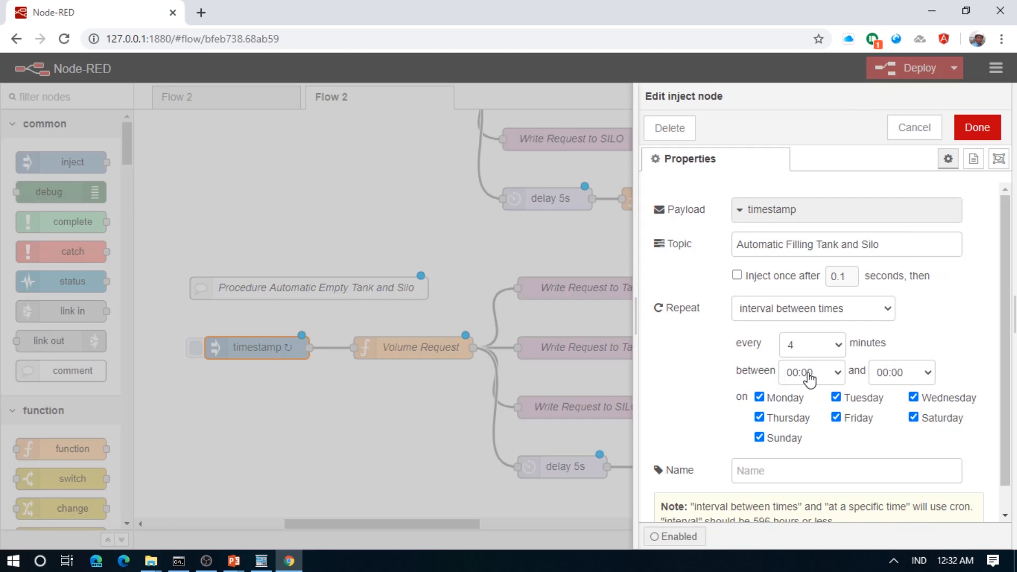
pyautogui.click(907, 133)
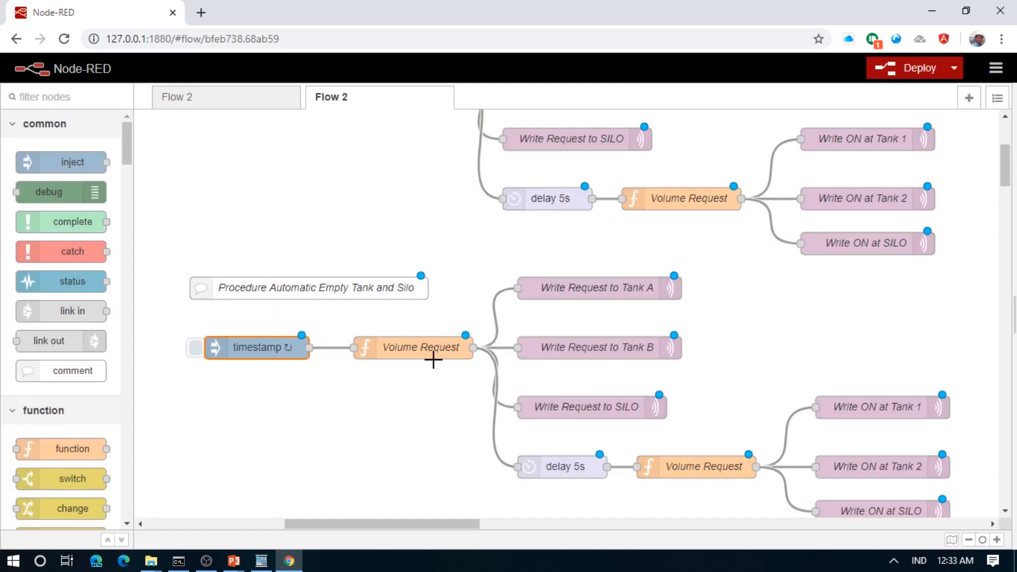
pyautogui.doubleClick(428, 357)
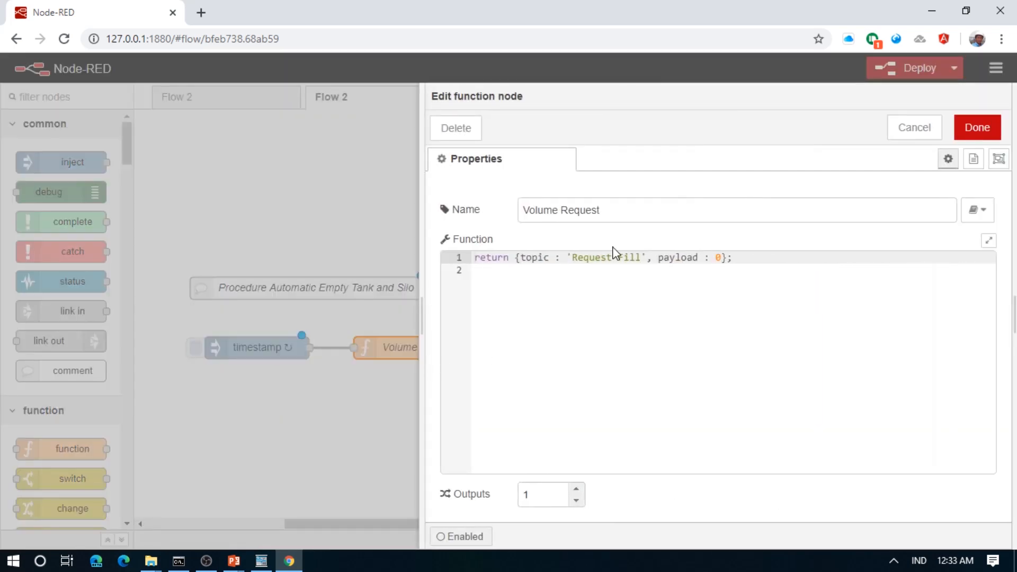
pyautogui.click(901, 128)
pyautogui.doubleClick(613, 288)
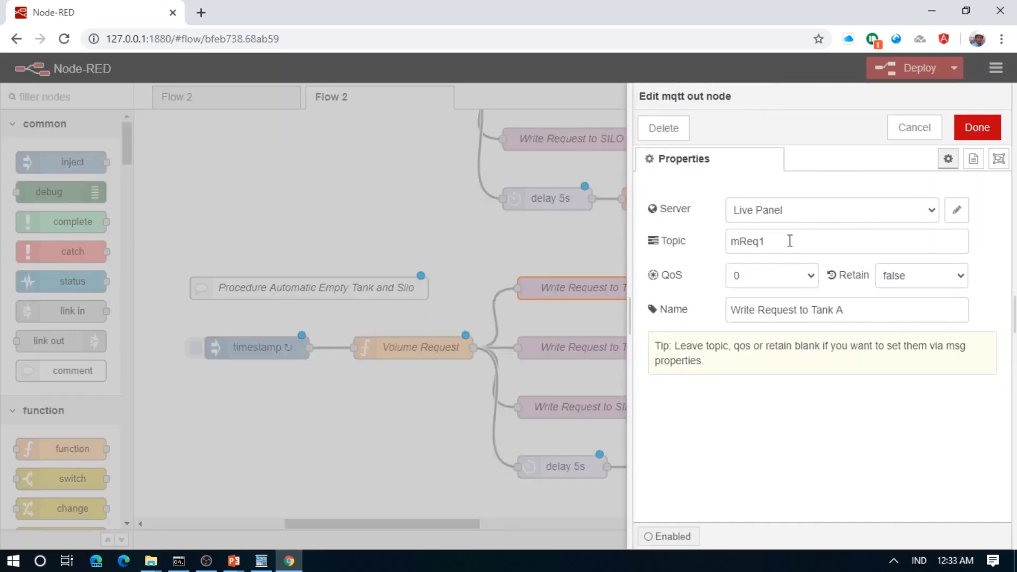
pyautogui.click(923, 129)
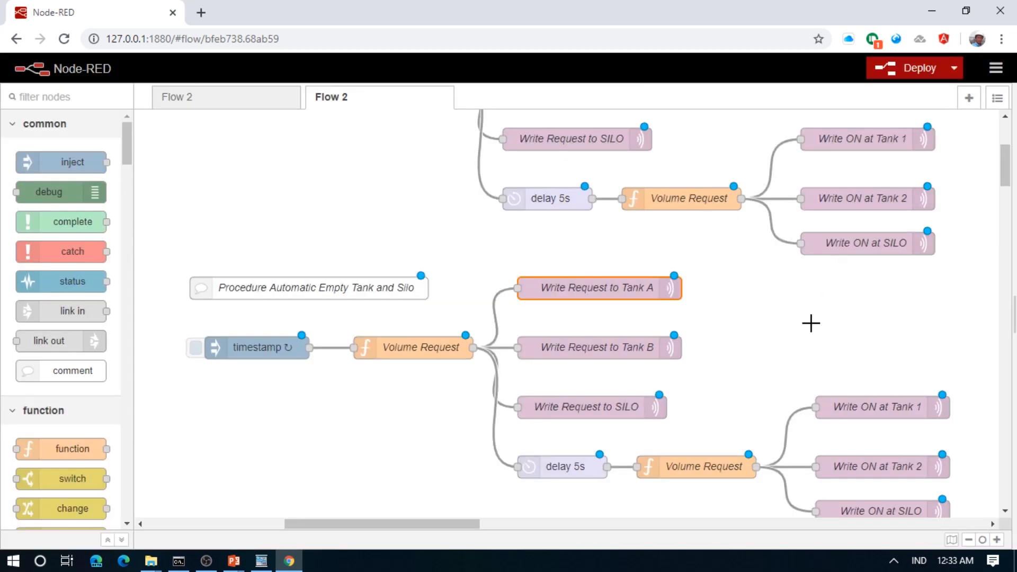
pyautogui.doubleClick(702, 476)
pyautogui.click(920, 135)
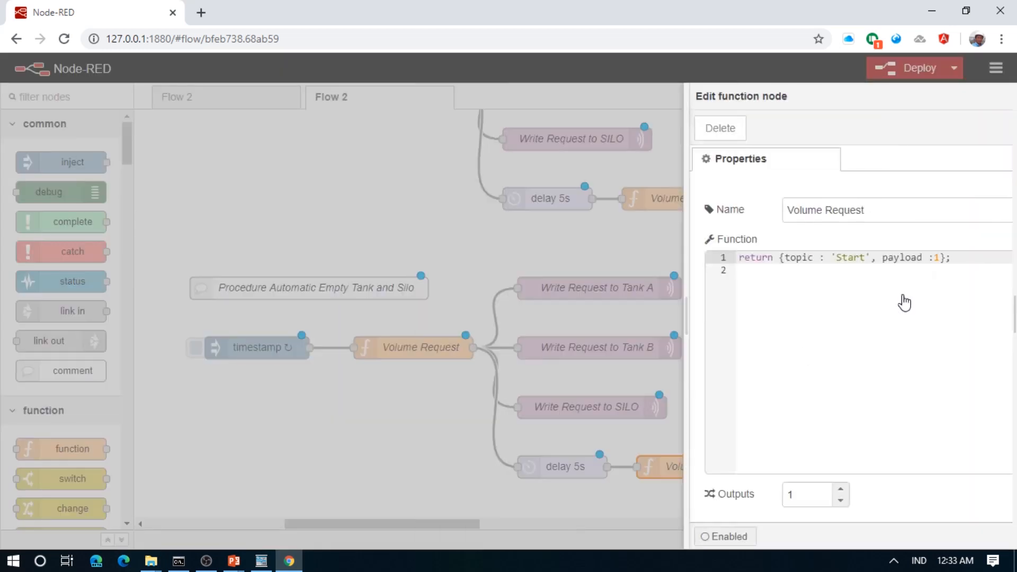
# Check the tanks on the live panel, return to Node-RED and deploy the imported flow.
pyautogui.click(253, 562)
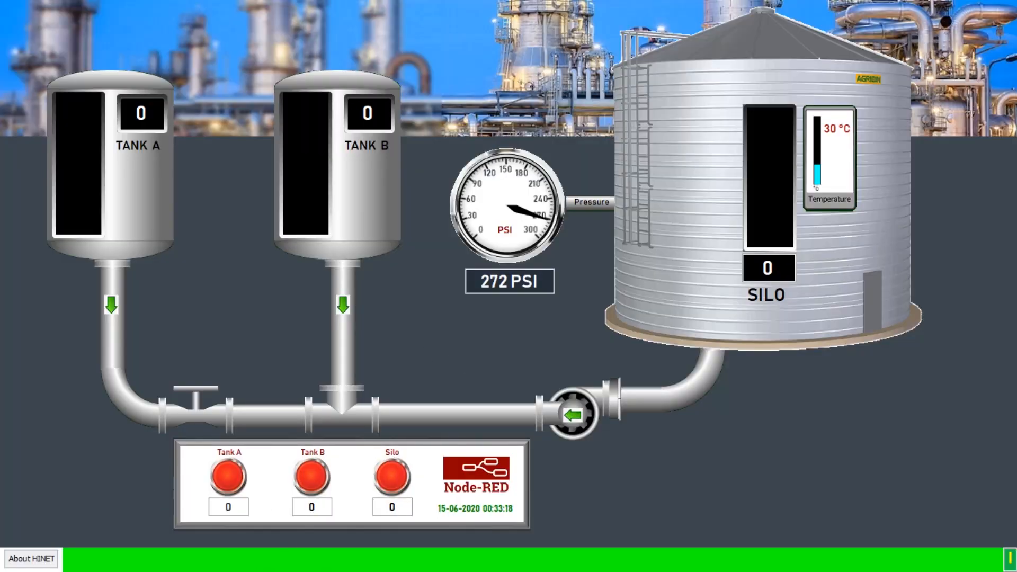
pyautogui.hotkey('alt', 'Tab')
pyautogui.click(875, 75)
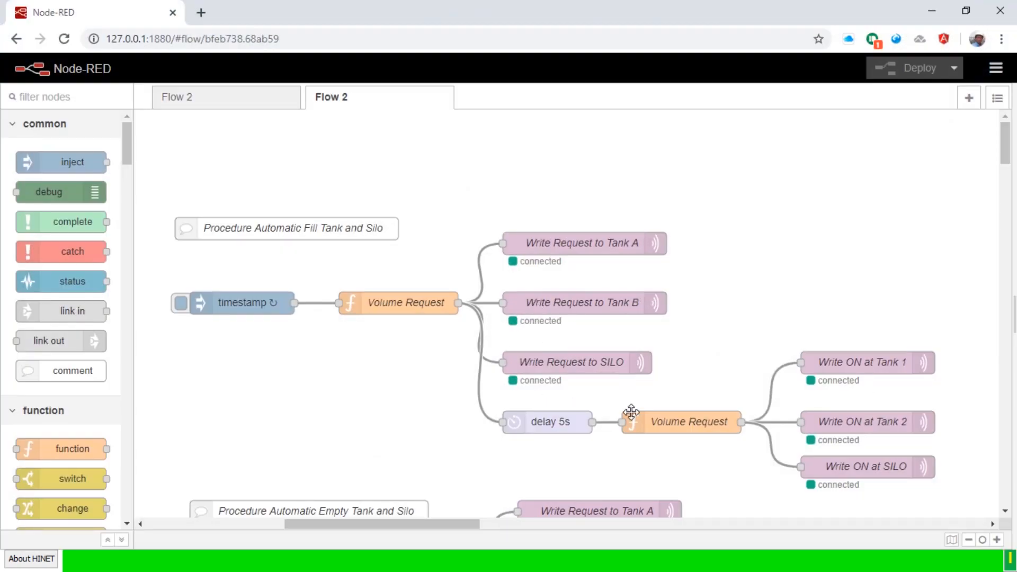
# Review the fill procedure's delay node and the Volume Request function after it, and return to the live panel.
pyautogui.doubleClick(541, 422)
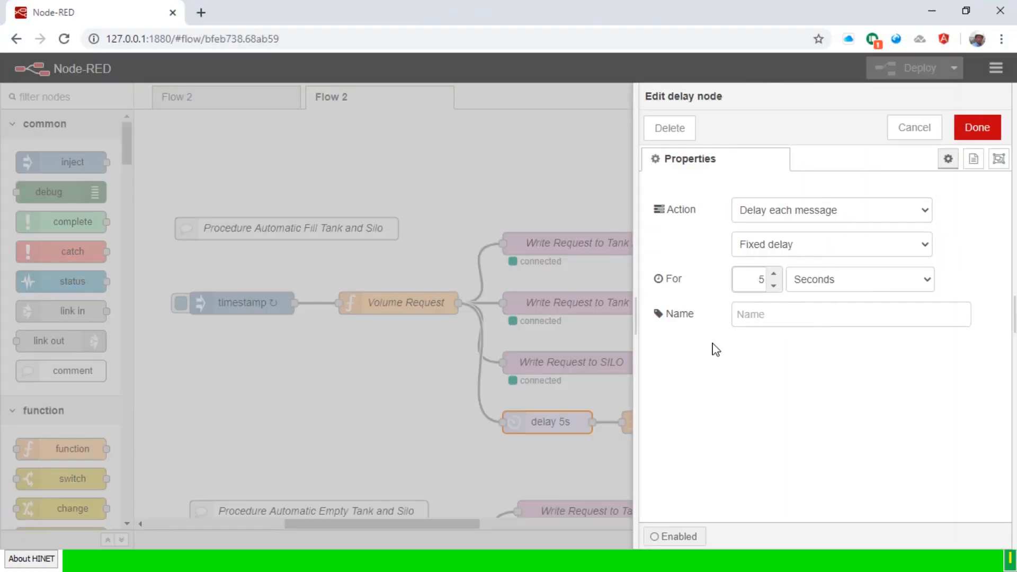
pyautogui.click(914, 133)
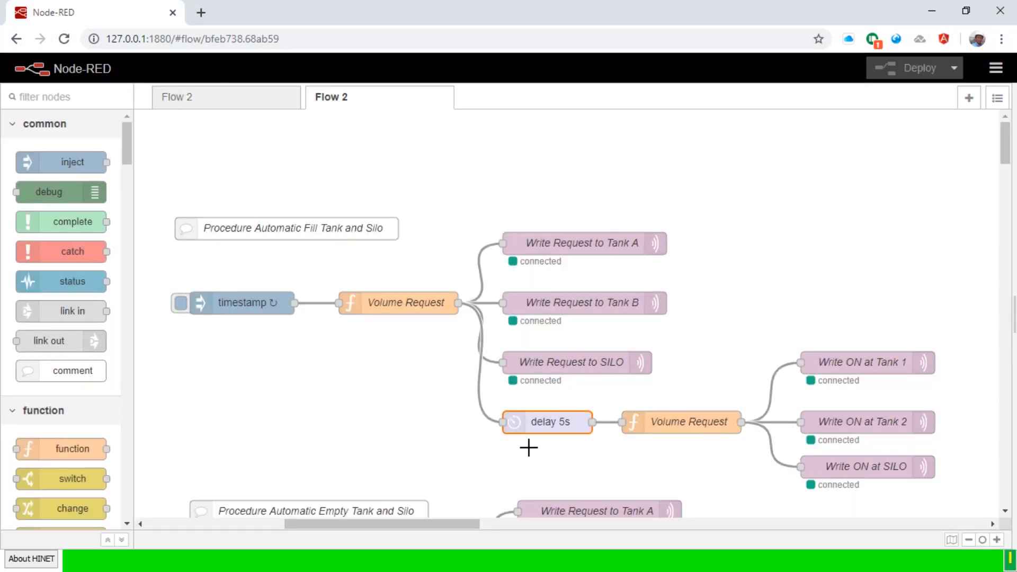
pyautogui.doubleClick(678, 422)
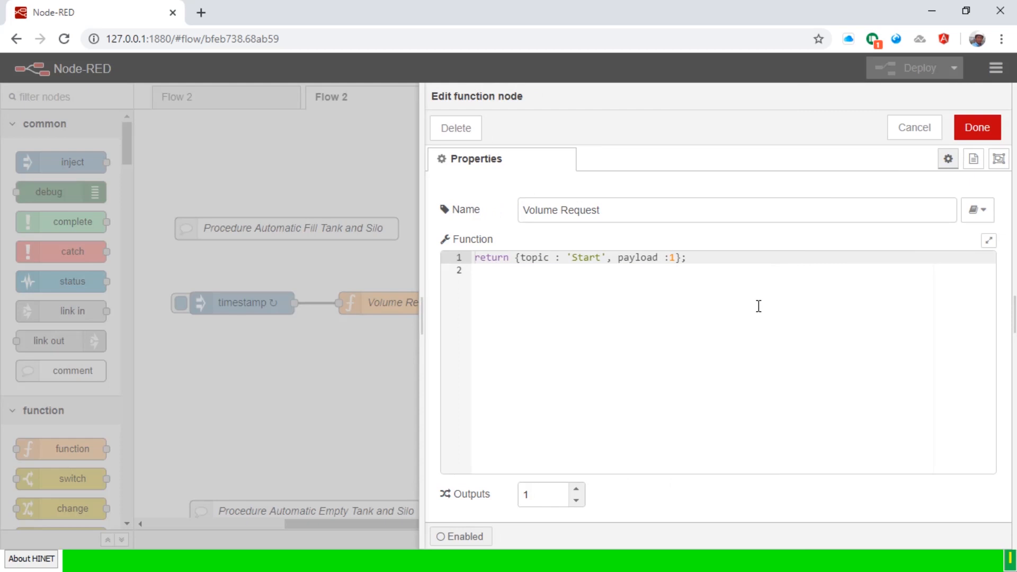
pyautogui.click(911, 129)
pyautogui.click(932, 8)
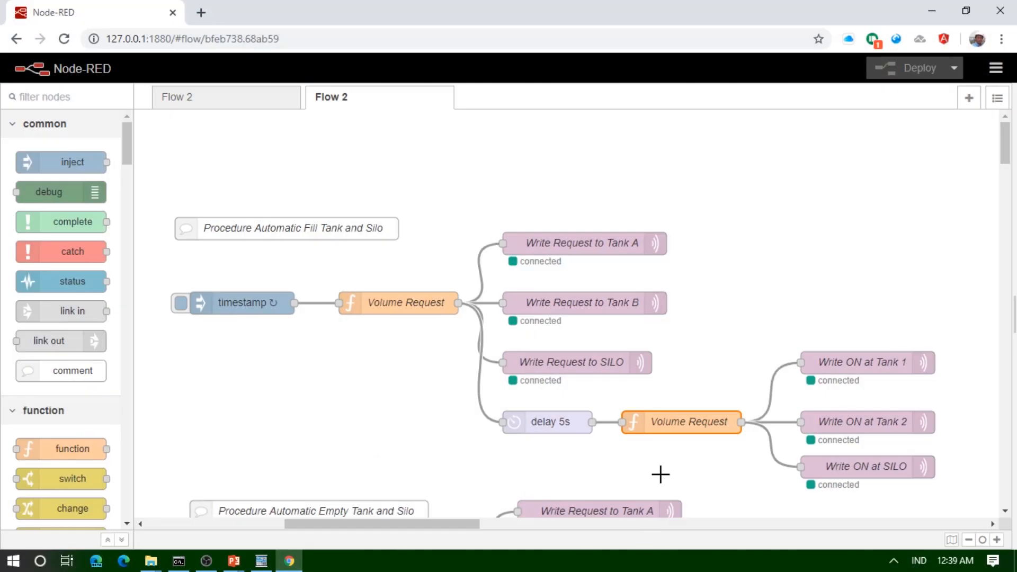
# Review the empty procedure's timestamp schedule and its first Volume Request function, and watch the tanks on the live panel.
pyautogui.scroll(-4, 526, 438)
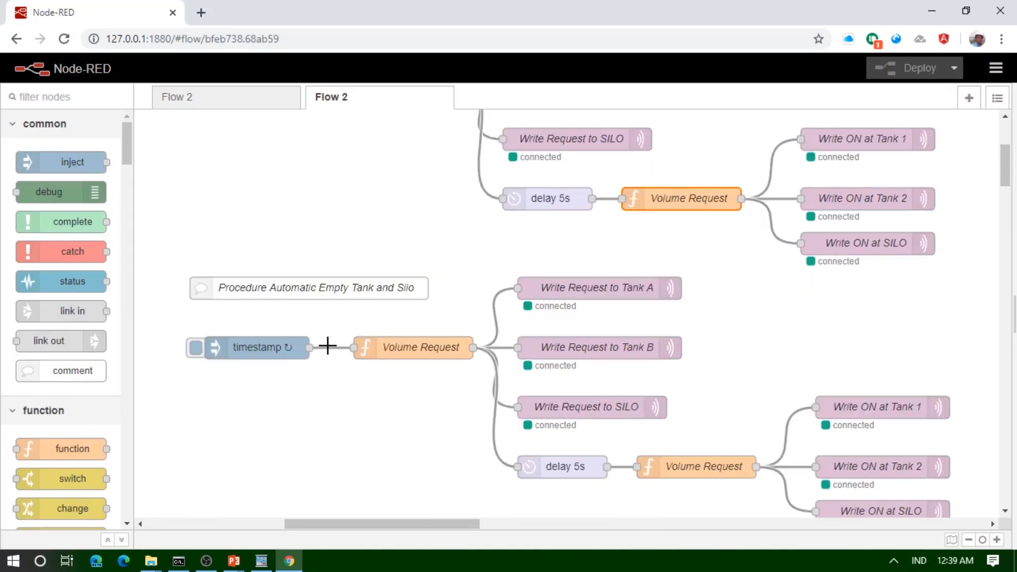
pyautogui.doubleClick(279, 350)
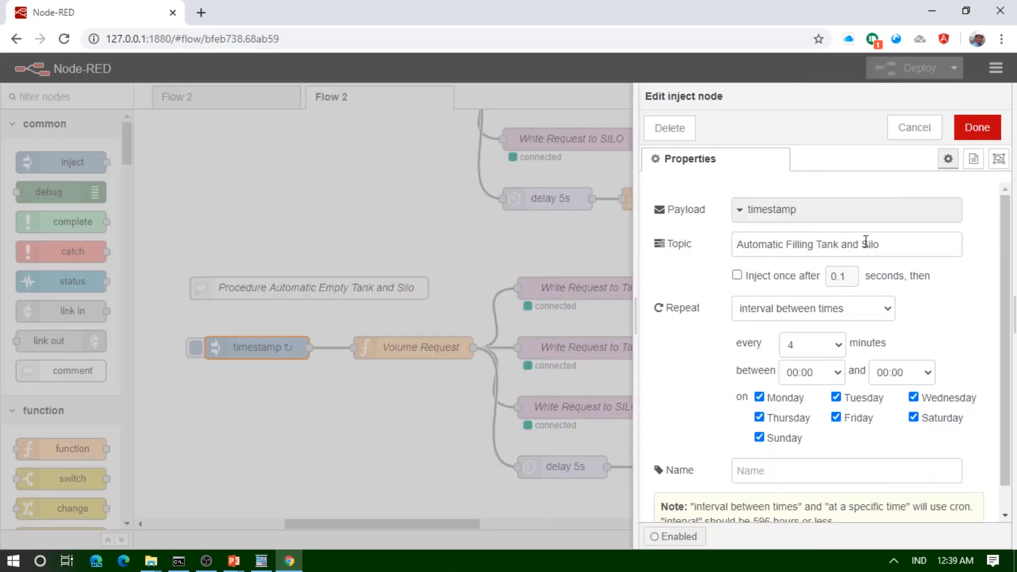
pyautogui.click(909, 137)
pyautogui.doubleClick(382, 352)
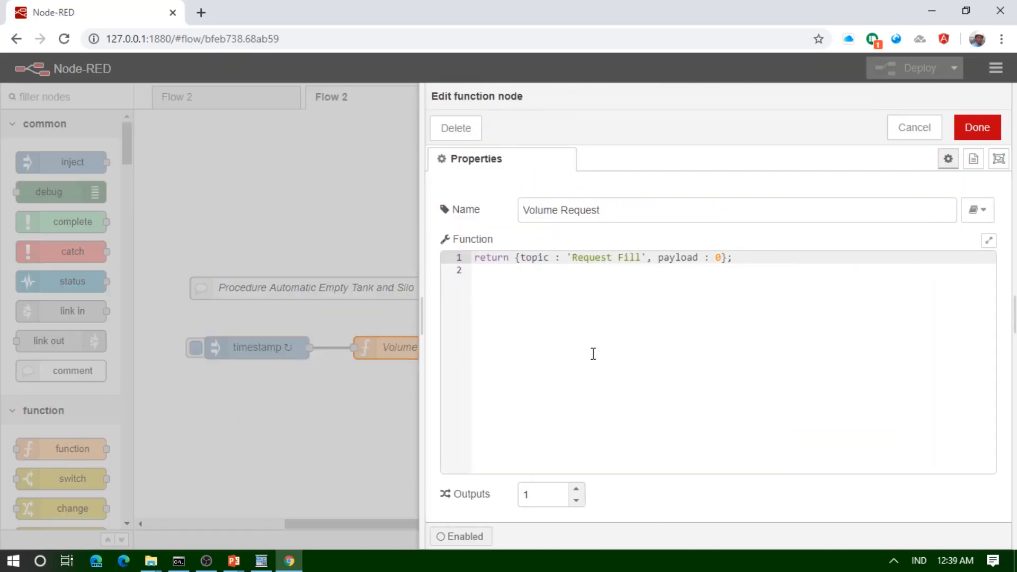
pyautogui.click(905, 137)
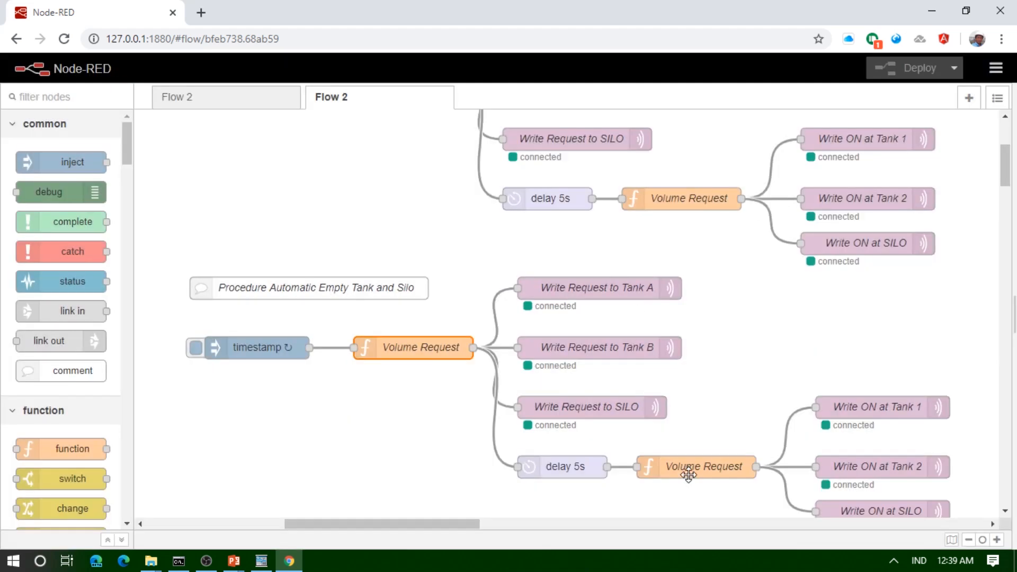
pyautogui.click(923, 9)
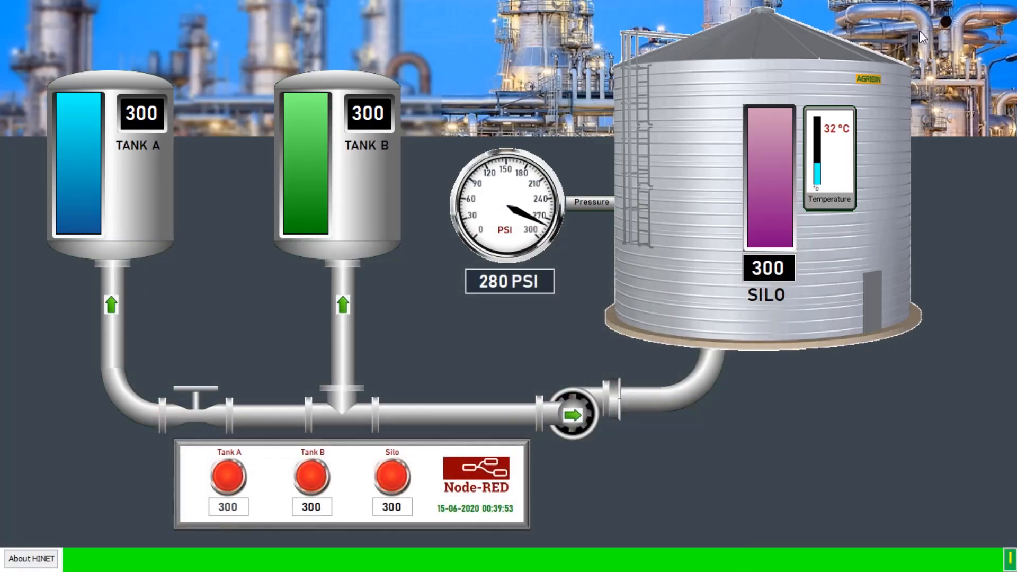
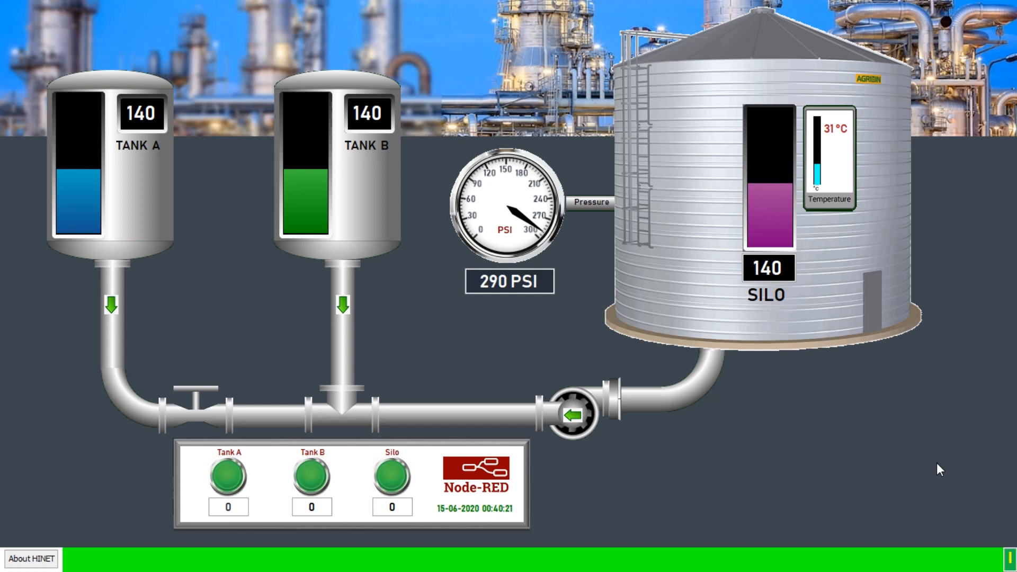
# Return to Node-RED and review the fill procedure's timestamp schedule and first Volume Request function without changing them.
pyautogui.hotkey('alt', 'Tab')
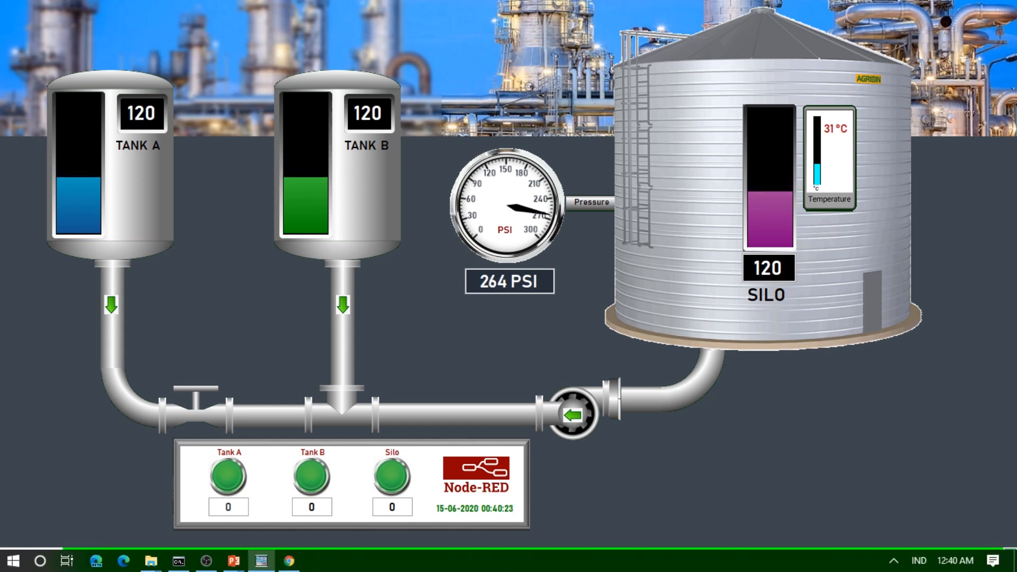
pyautogui.scroll(3, 738, 302)
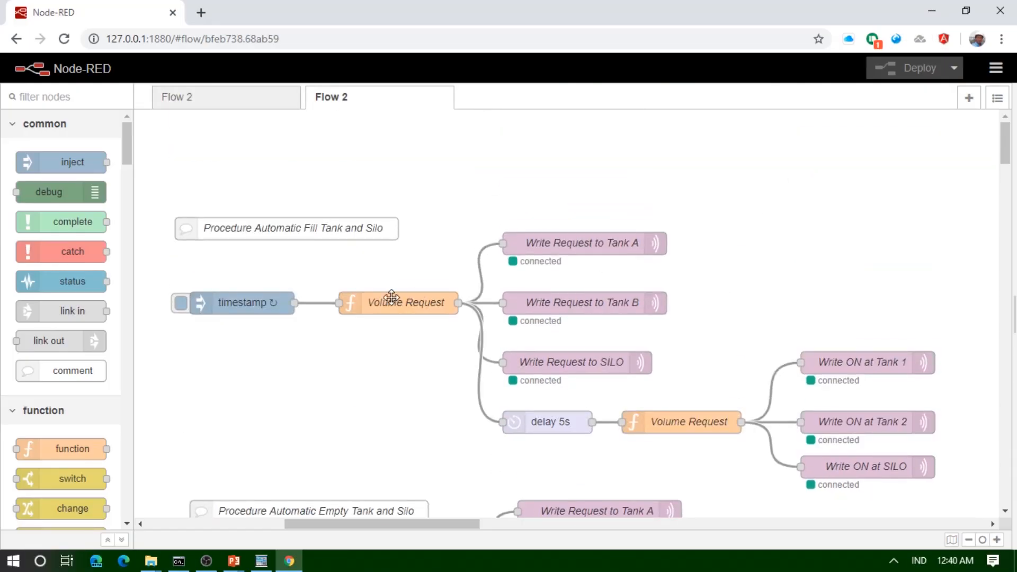
pyautogui.doubleClick(260, 304)
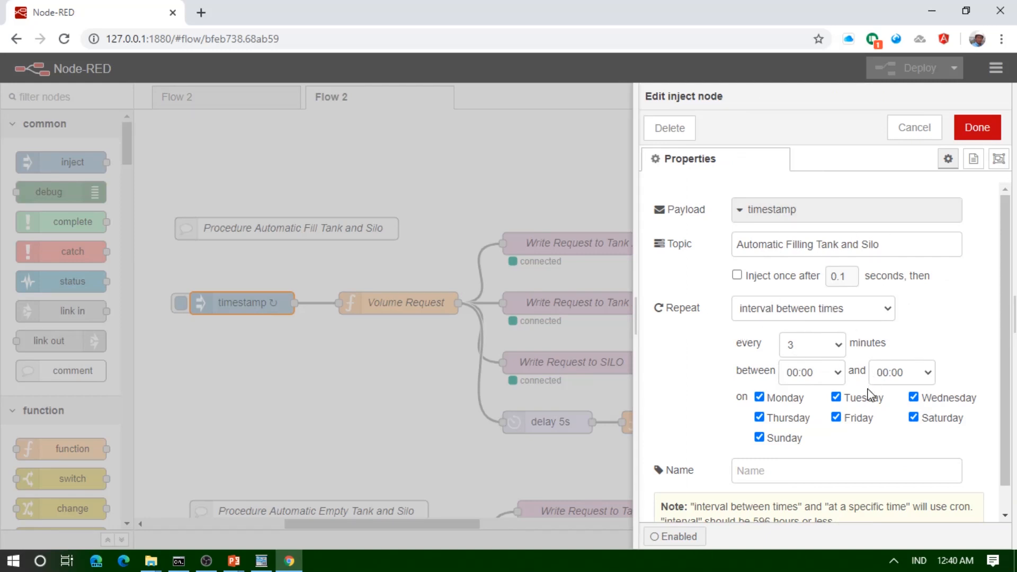
pyautogui.scroll(-1, 874, 440)
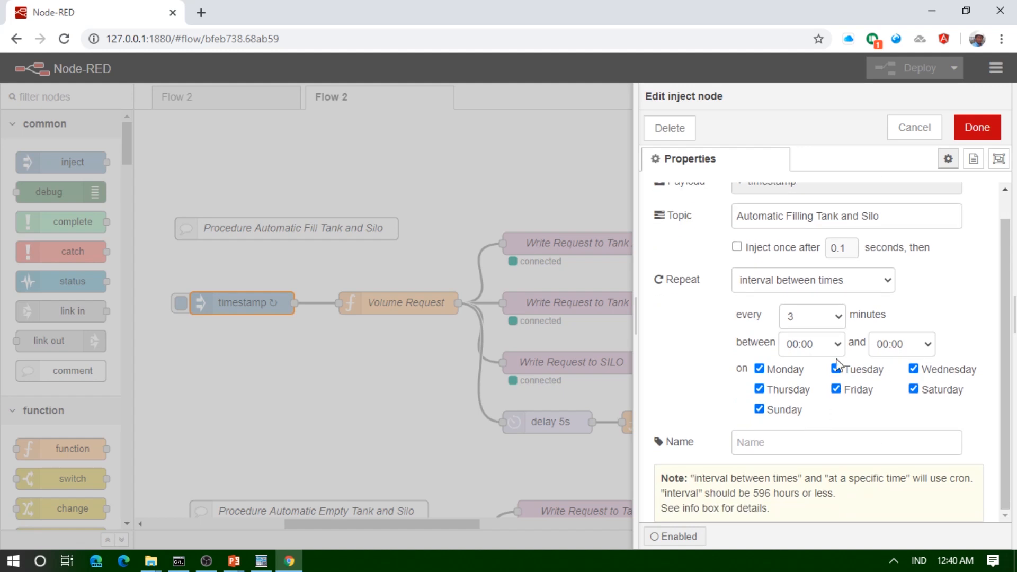
pyautogui.click(914, 128)
pyautogui.click(392, 306)
pyautogui.doubleClick(392, 306)
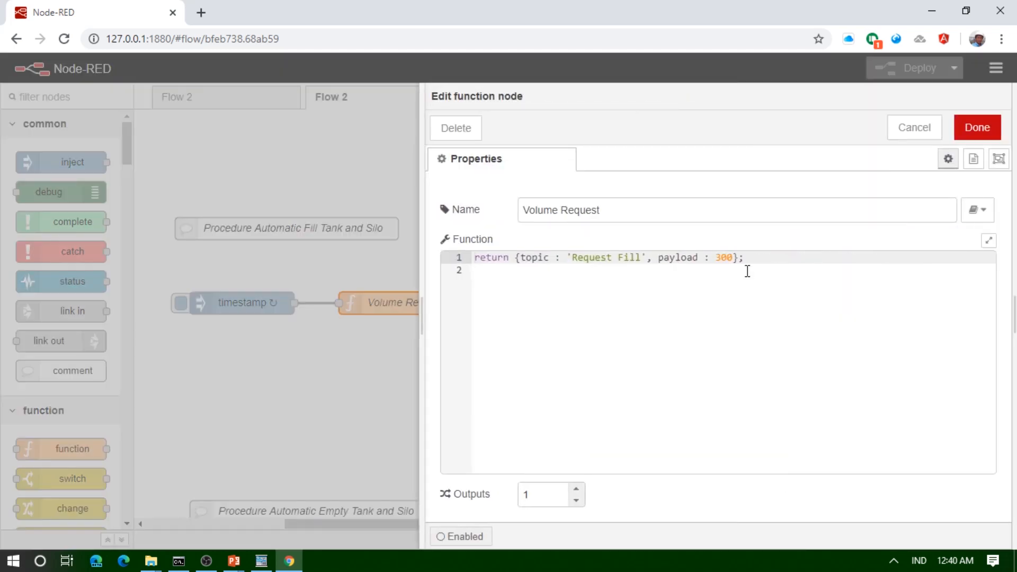
pyautogui.click(908, 126)
# Inspect the Write Request to Tank A node and the delay node of the fill procedure, leaving both unchanged.
pyautogui.click(537, 243)
pyautogui.doubleClick(537, 243)
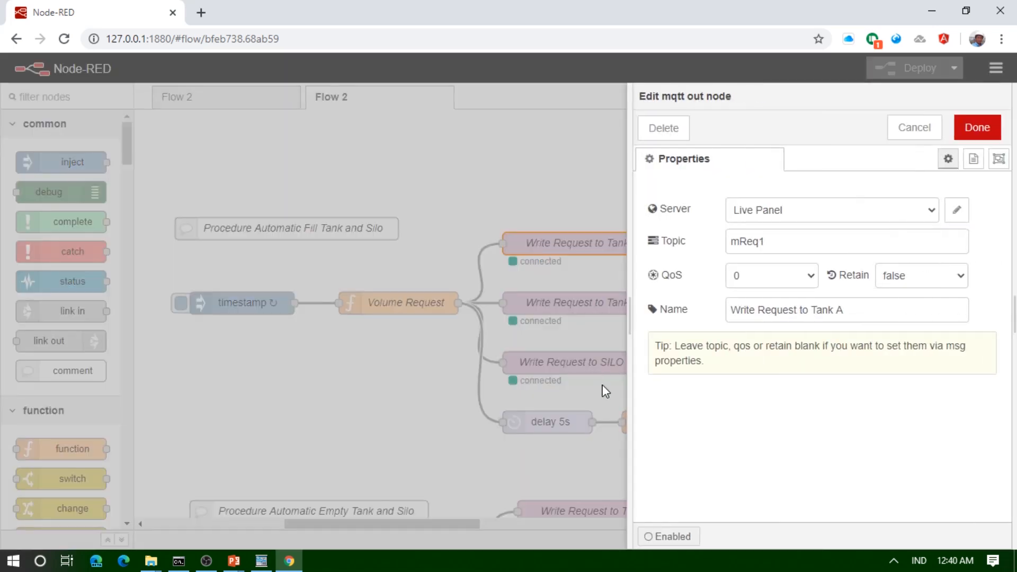
pyautogui.click(907, 130)
pyautogui.doubleClick(545, 424)
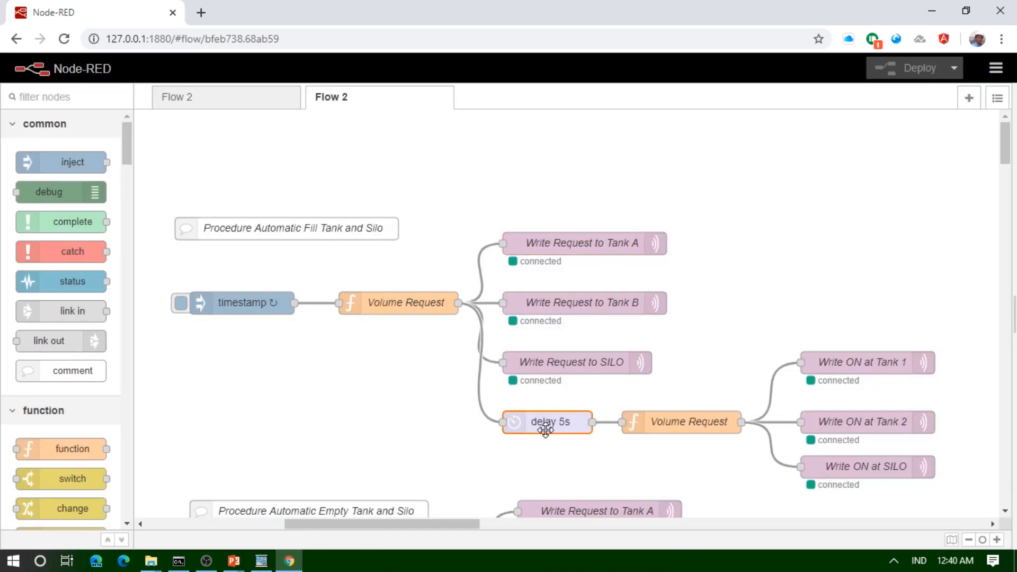
pyautogui.click(914, 127)
# Inspect the fill procedure's Volume Request function after the delay and its Write ON at Tank 1 node.
pyautogui.doubleClick(652, 420)
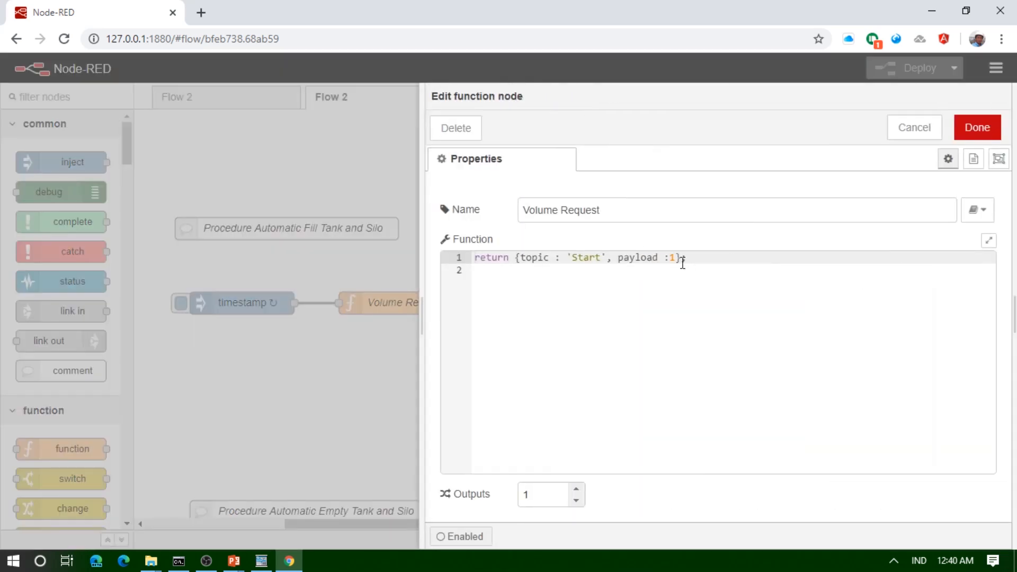
pyautogui.click(907, 128)
pyautogui.doubleClick(829, 356)
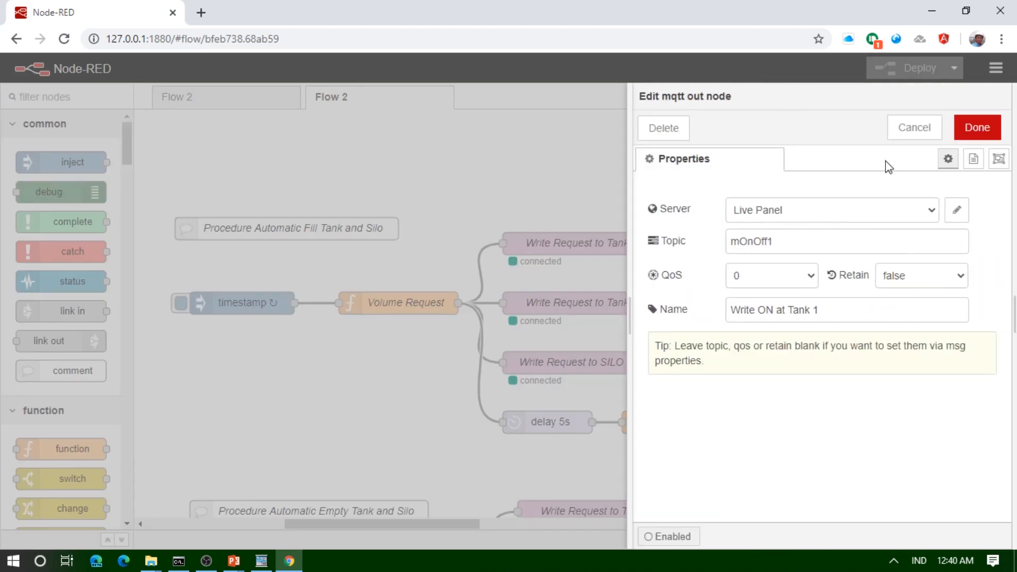
pyautogui.click(912, 129)
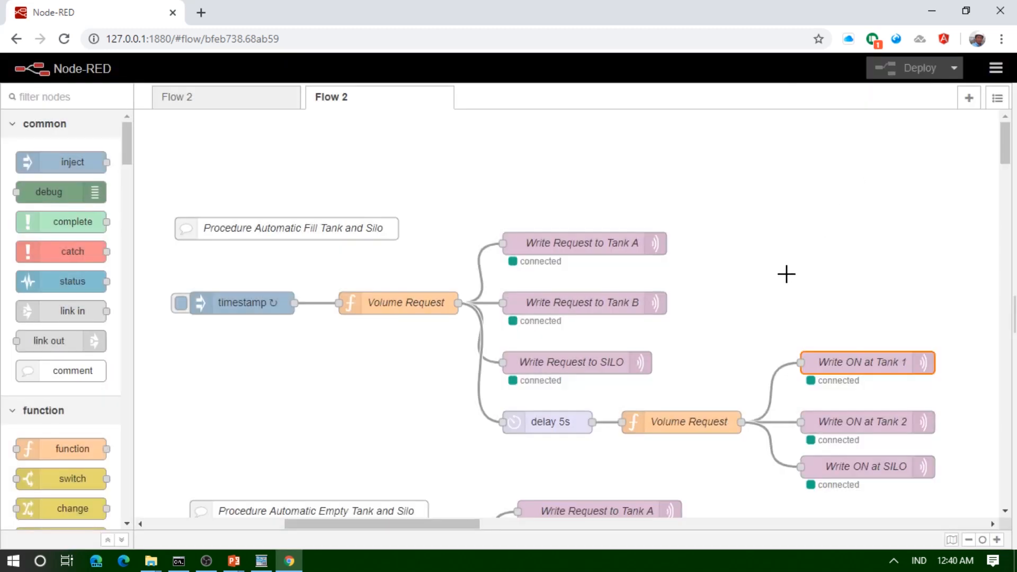
pyautogui.scroll(-2, 786, 273)
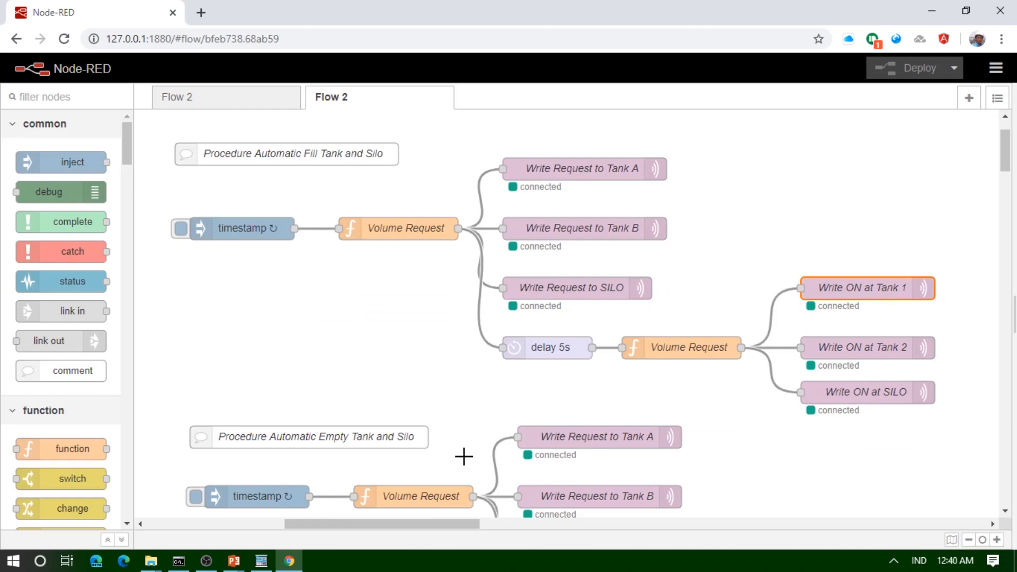
# Check the live panel and the presentation's Simulasi Project slide, and return to Node-RED.
pyautogui.click(262, 561)
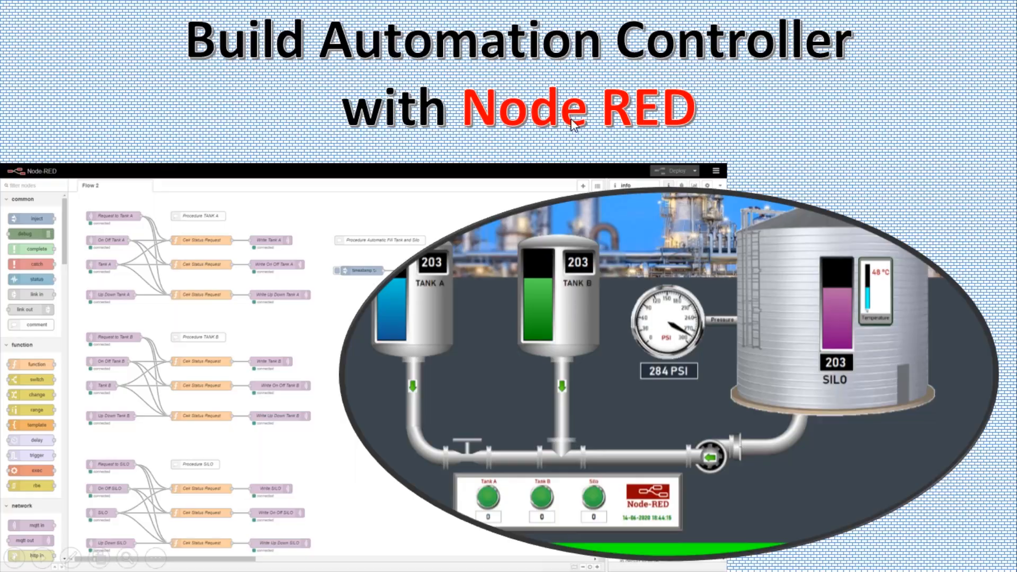
pyautogui.press('Left')
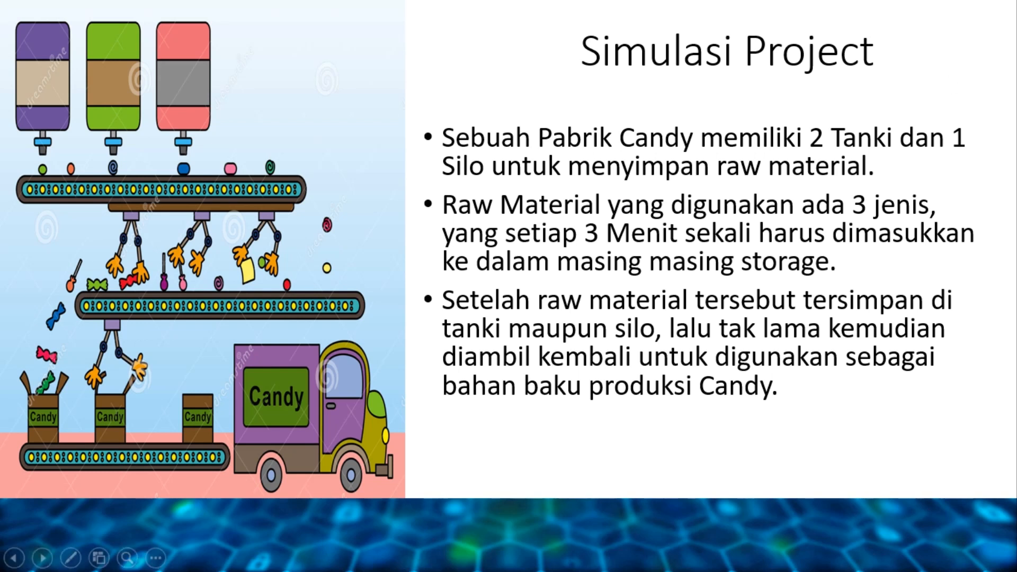
pyautogui.hotkey('alt', 'Tab')
# Recheck the repeat interval of the fill procedure's timestamp and the payload of its first Volume Request function.
pyautogui.click(232, 233)
pyautogui.doubleClick(231, 233)
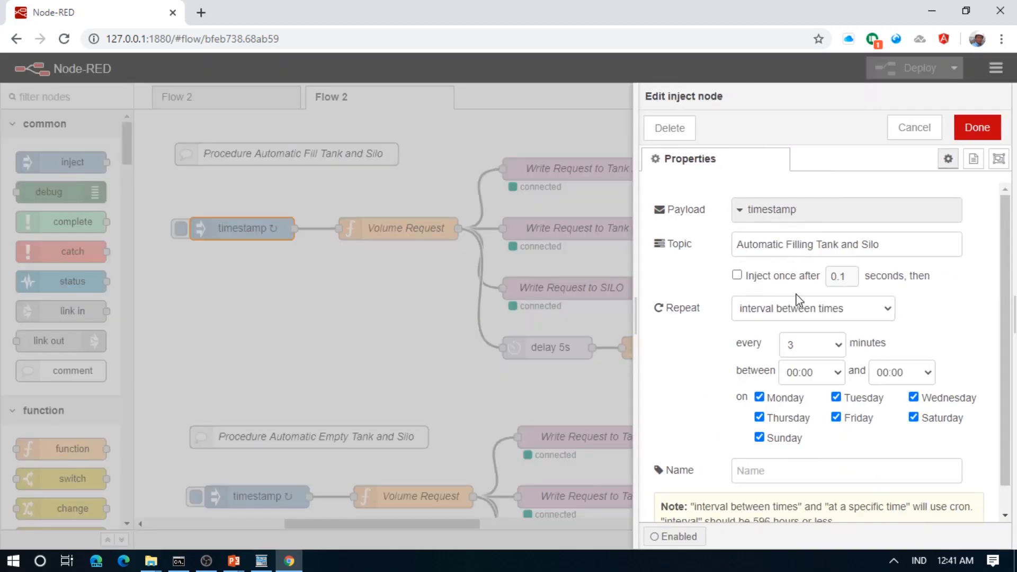
pyautogui.click(901, 130)
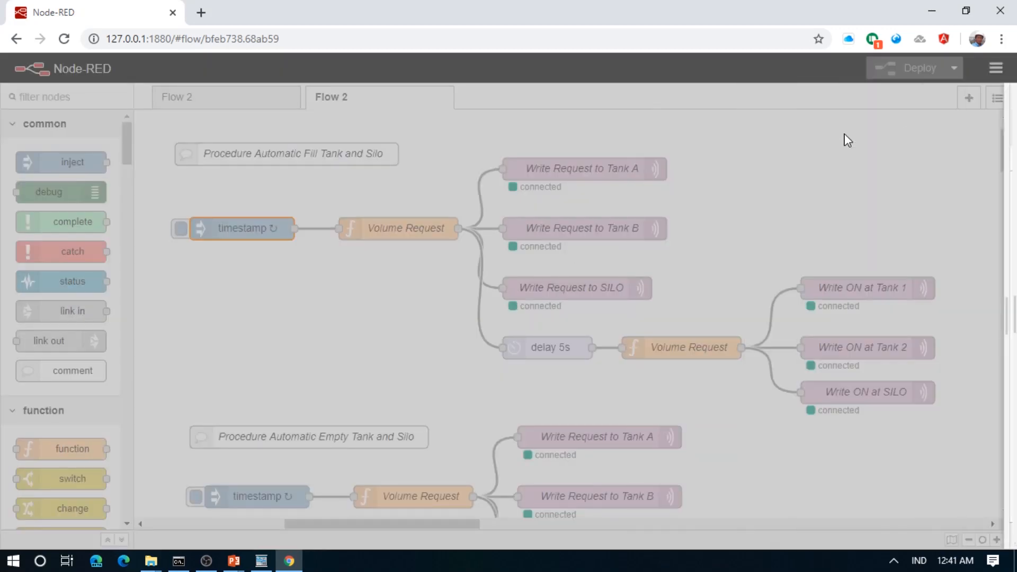
pyautogui.doubleClick(426, 233)
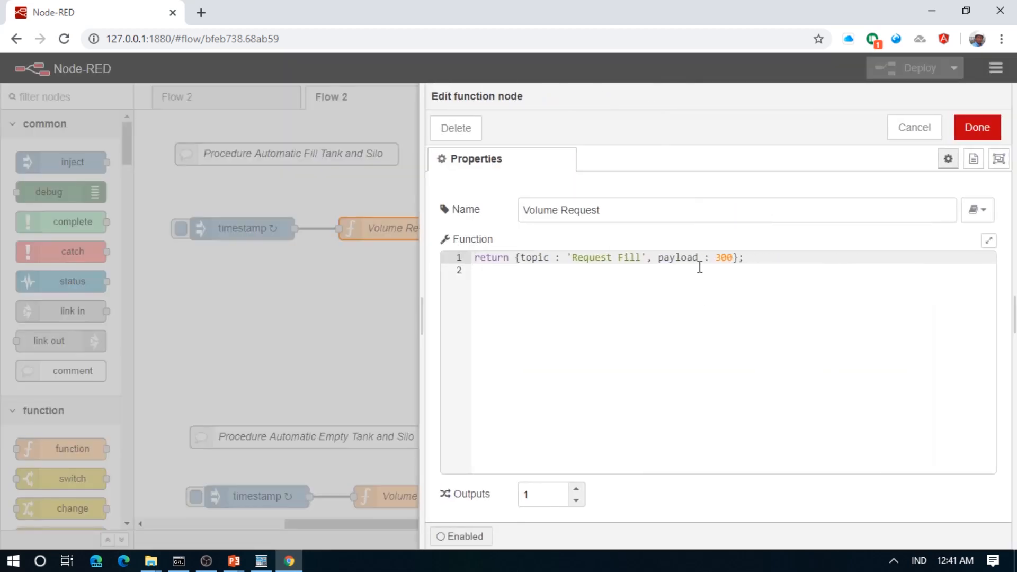
pyautogui.click(913, 129)
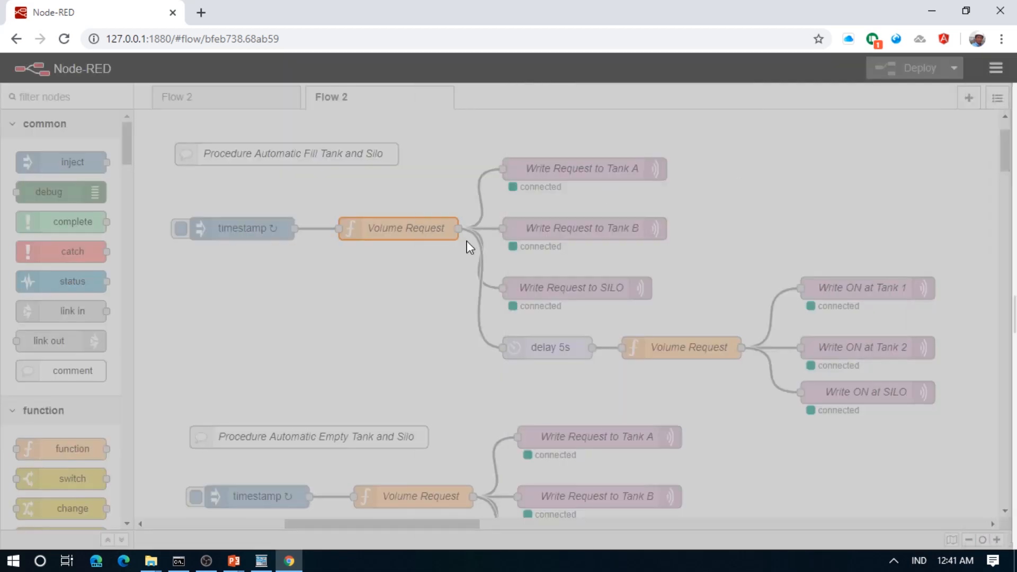
# Check the MQTT topics of the fill procedure's Write Request nodes for Tank A, Tank B and SILO.
pyautogui.doubleClick(580, 168)
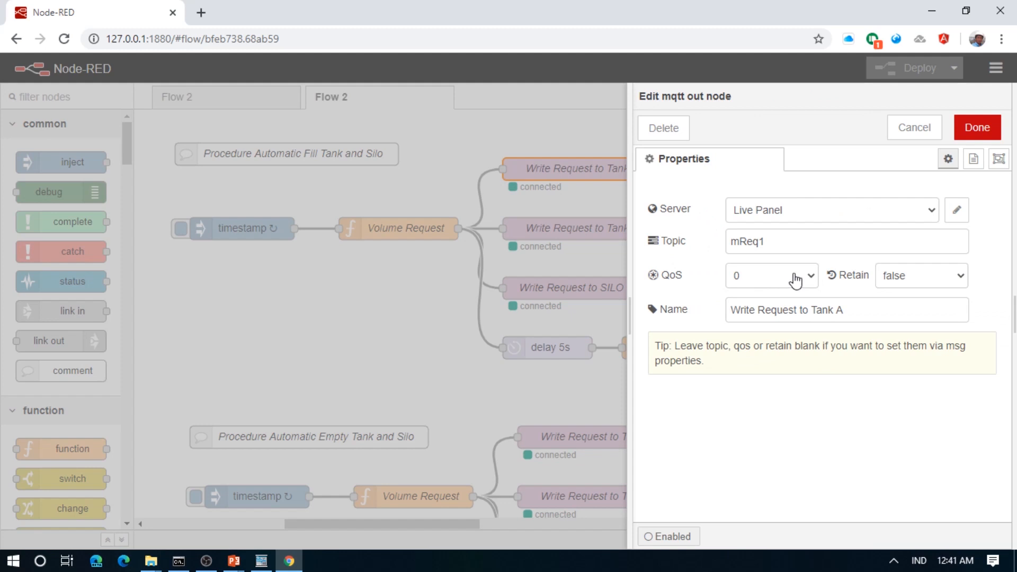
pyautogui.click(897, 140)
pyautogui.doubleClick(569, 236)
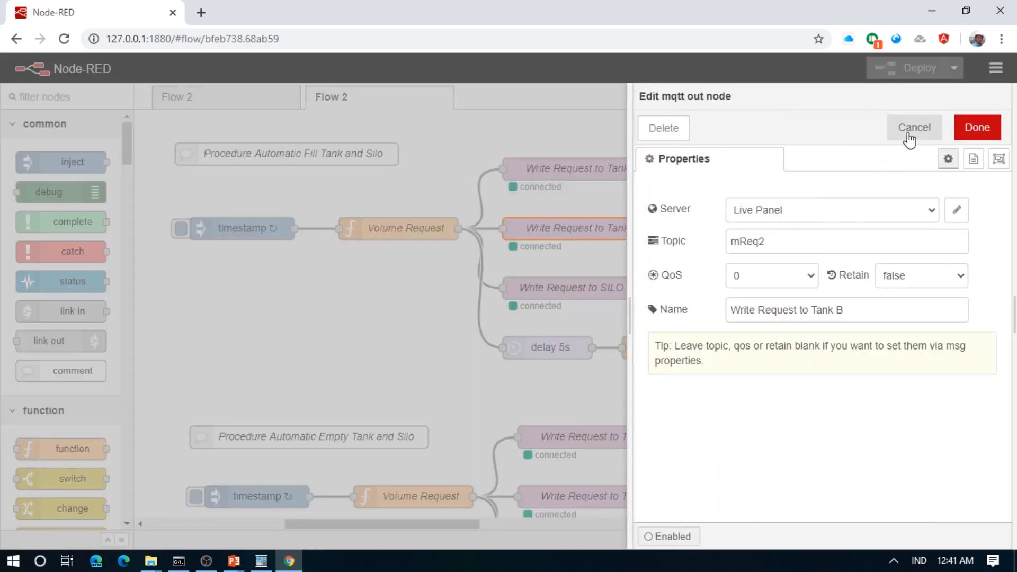
pyautogui.click(909, 135)
pyautogui.doubleClick(563, 291)
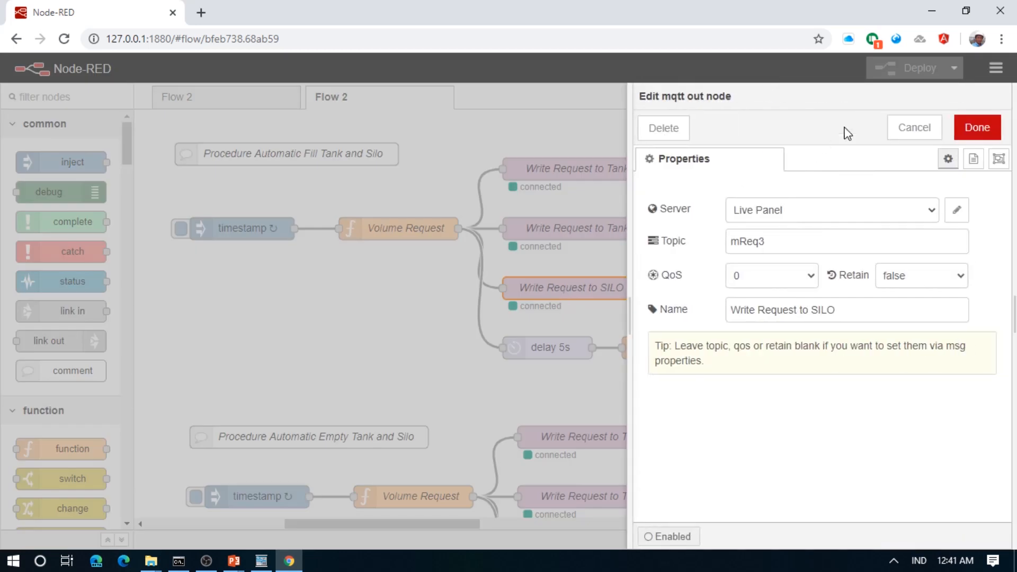
pyautogui.click(911, 130)
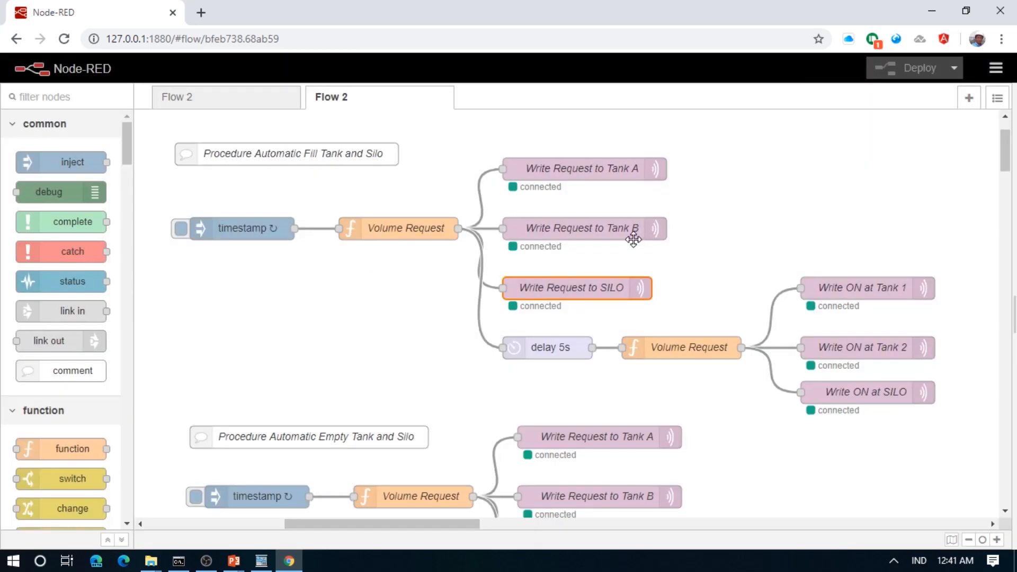
# Recheck the fill procedure's delay node, the Volume Request function after it and the Write ON at Tank 1 node.
pyautogui.click(542, 351)
pyautogui.doubleClick(542, 351)
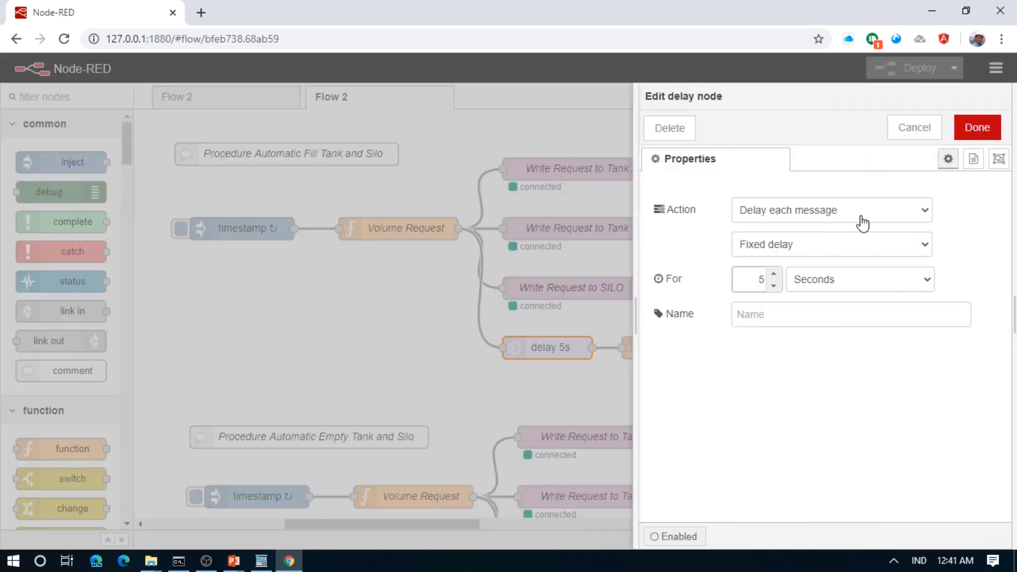
pyautogui.click(911, 133)
pyautogui.doubleClick(677, 348)
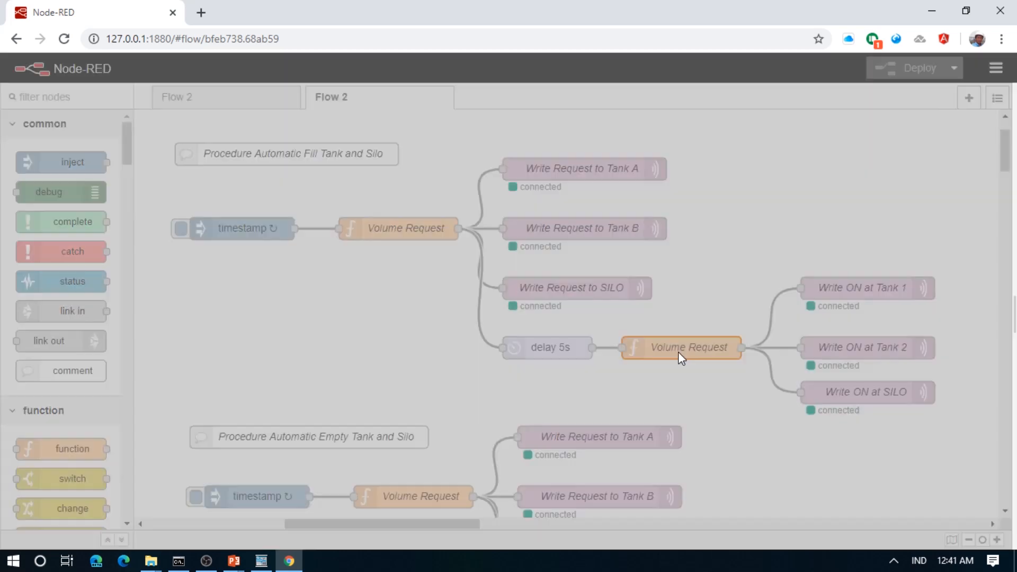
pyautogui.click(907, 133)
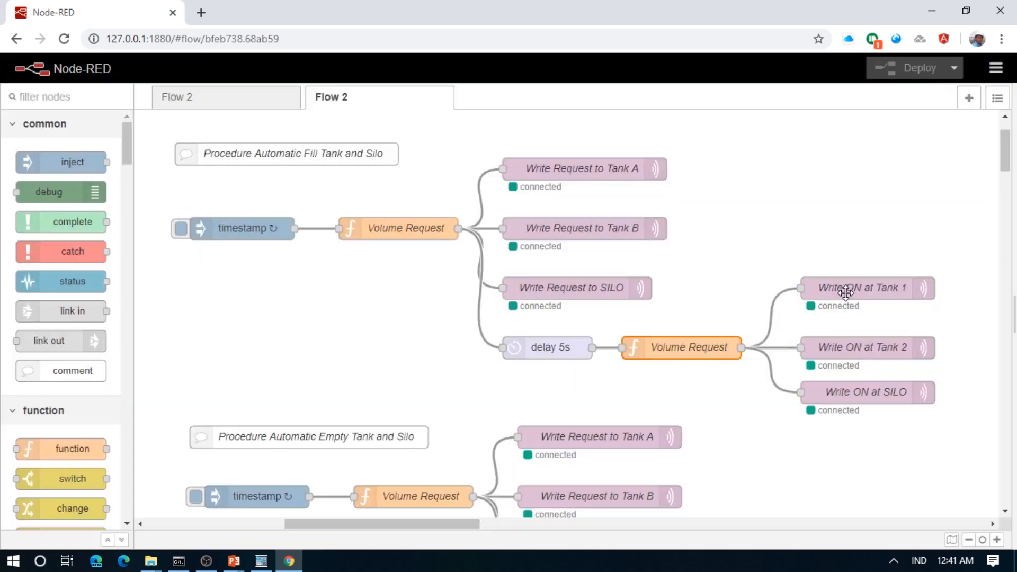
pyautogui.doubleClick(856, 293)
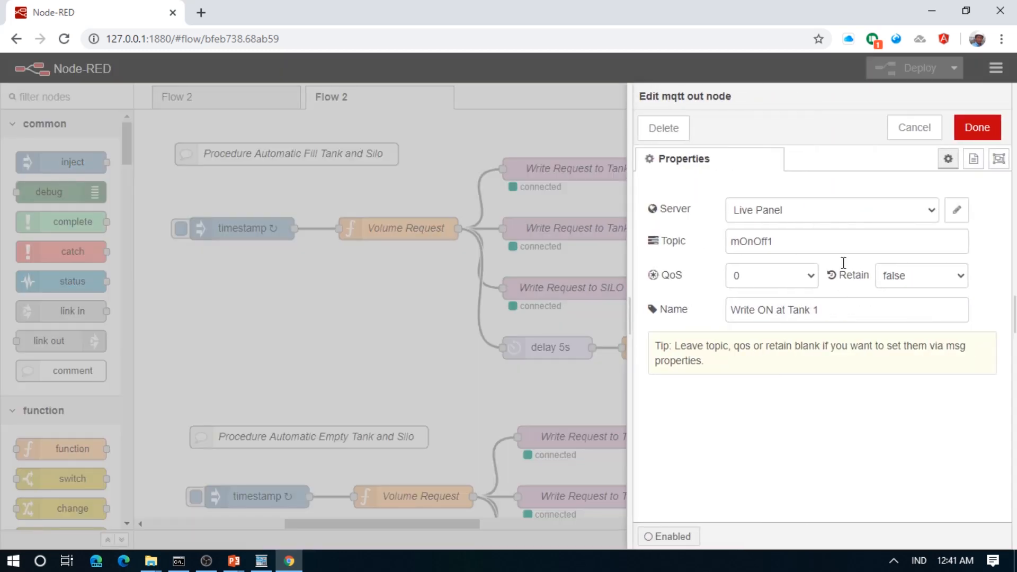
pyautogui.click(906, 129)
# Select the empty procedure's timestamp node, check the tank filling on the live panel and return to Node-RED.
pyautogui.scroll(-2, 352, 409)
pyautogui.scroll(-1, 353, 408)
pyautogui.click(281, 351)
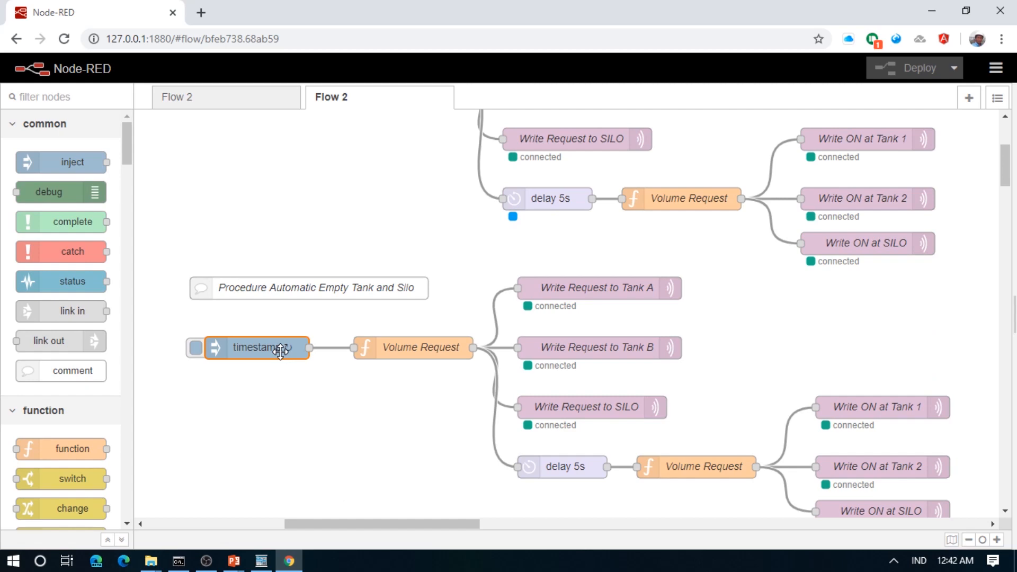
pyautogui.click(260, 562)
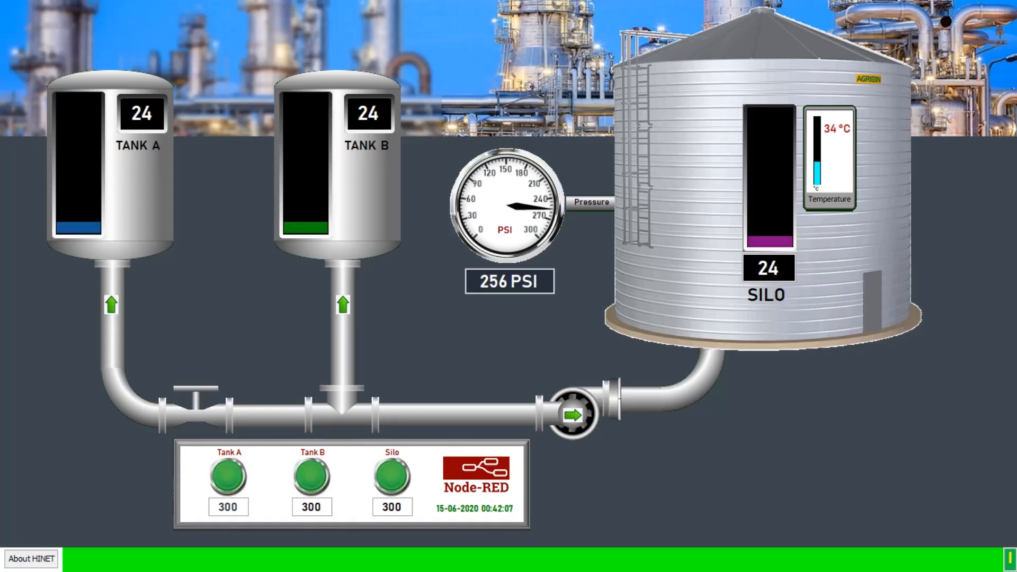
pyautogui.hotkey('alt', 'Tab')
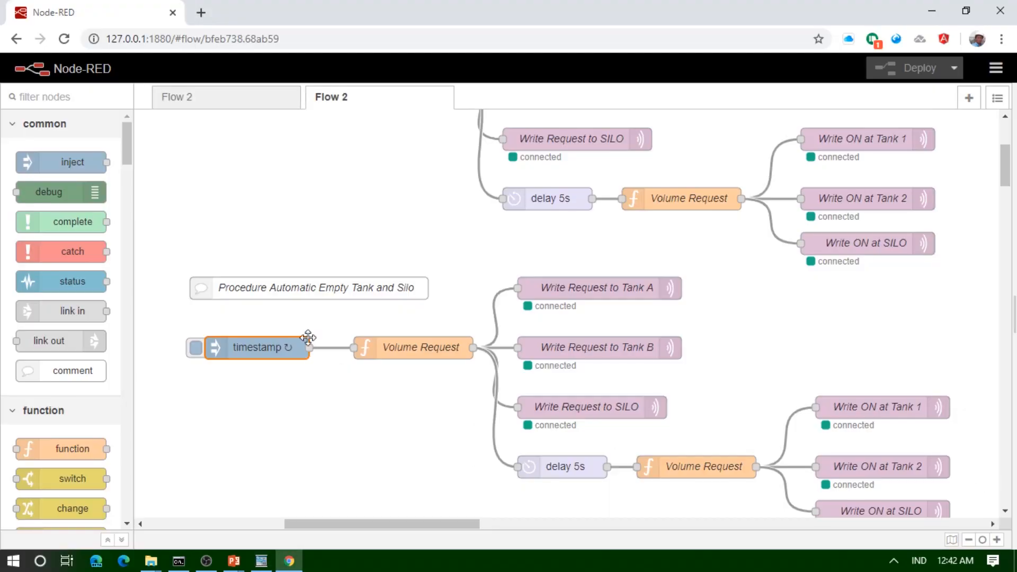
# Review the empty procedure's timestamp schedule and first Volume Request function without changing them.
pyautogui.doubleClick(273, 347)
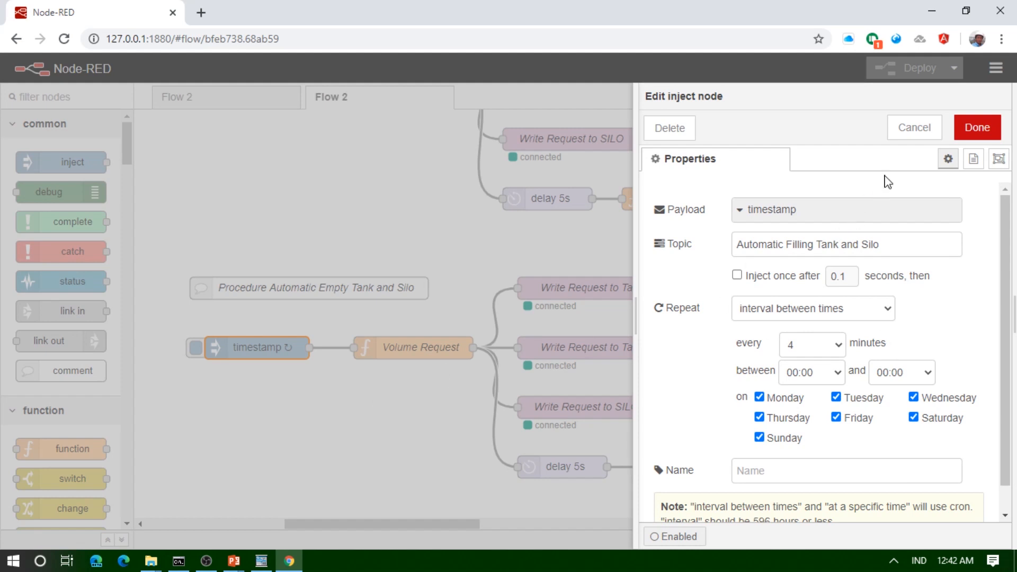
pyautogui.click(914, 127)
pyautogui.click(407, 354)
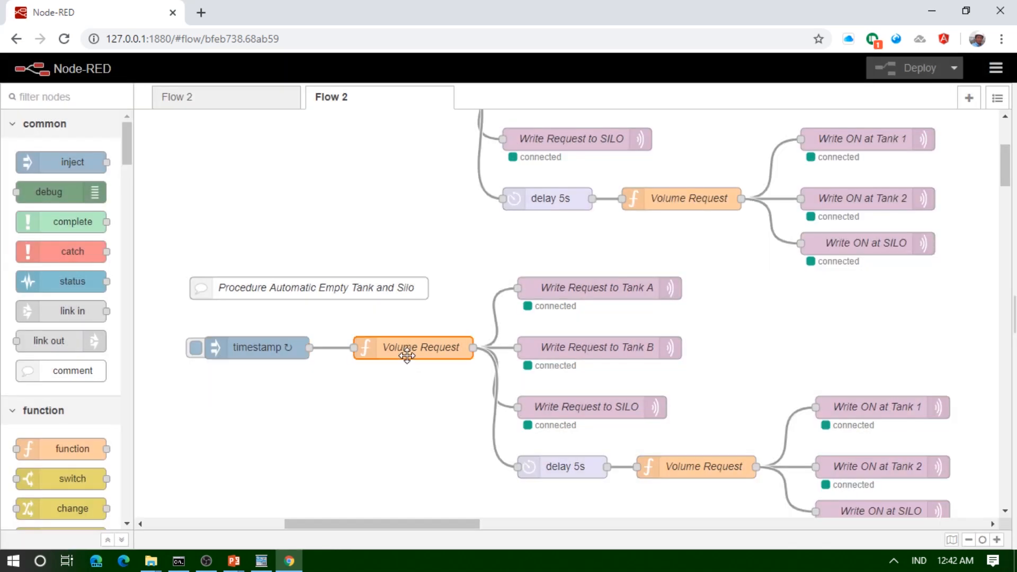
pyautogui.doubleClick(407, 354)
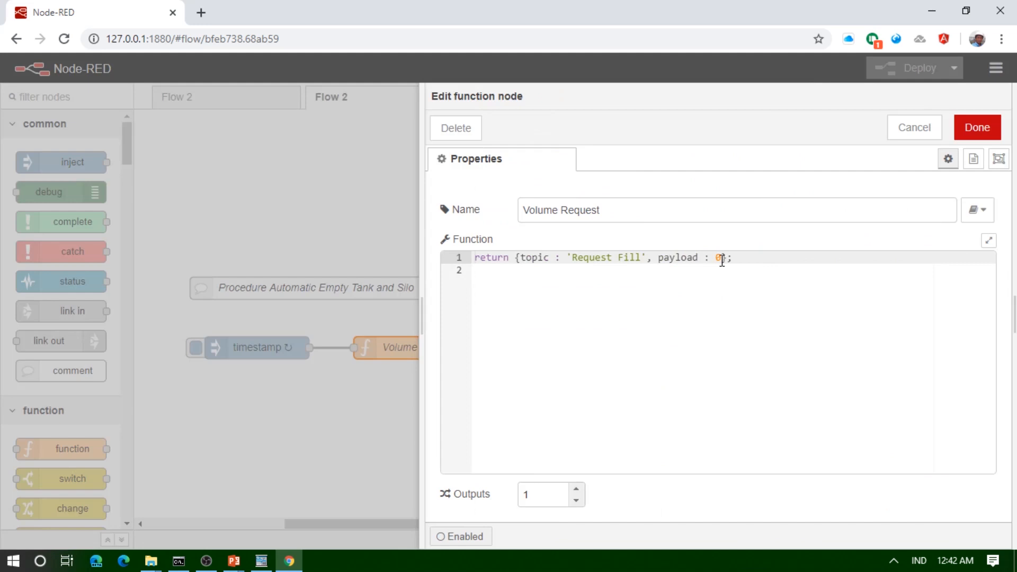
pyautogui.click(915, 127)
# Check the empty procedure's Write Request to Tank A node and its delay node without changing them.
pyautogui.click(562, 290)
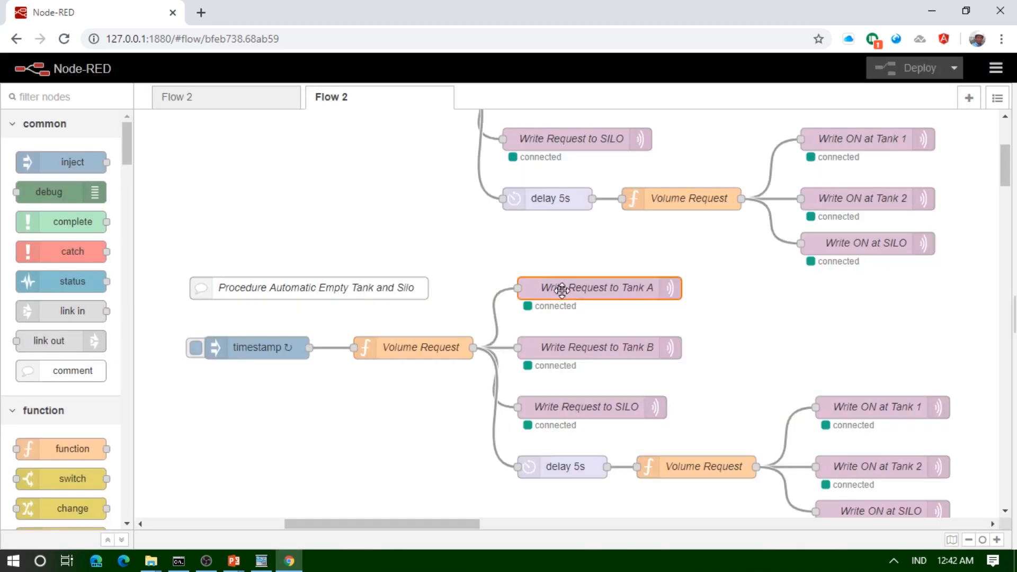
pyautogui.doubleClick(562, 290)
pyautogui.click(914, 128)
pyautogui.doubleClick(557, 468)
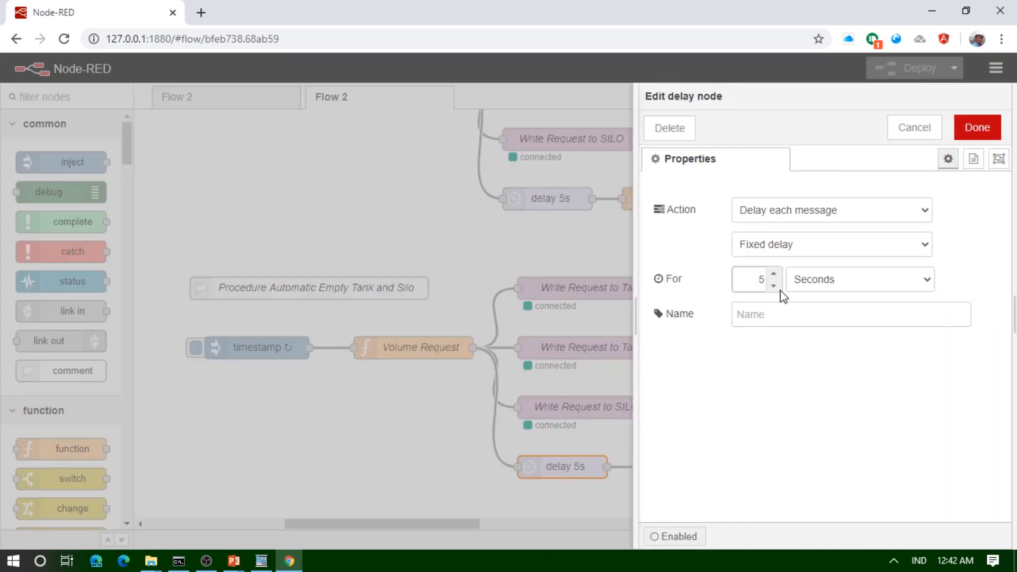
pyautogui.click(914, 128)
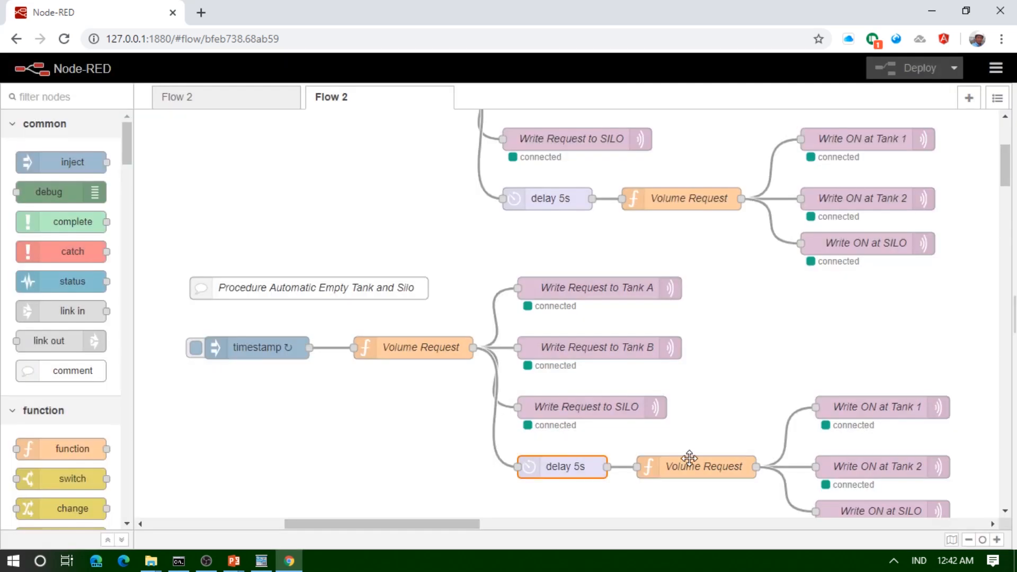
# Check the Volume Request function after the empty procedure's delay and the Write ON at Tank 1 node it feeds.
pyautogui.doubleClick(690, 459)
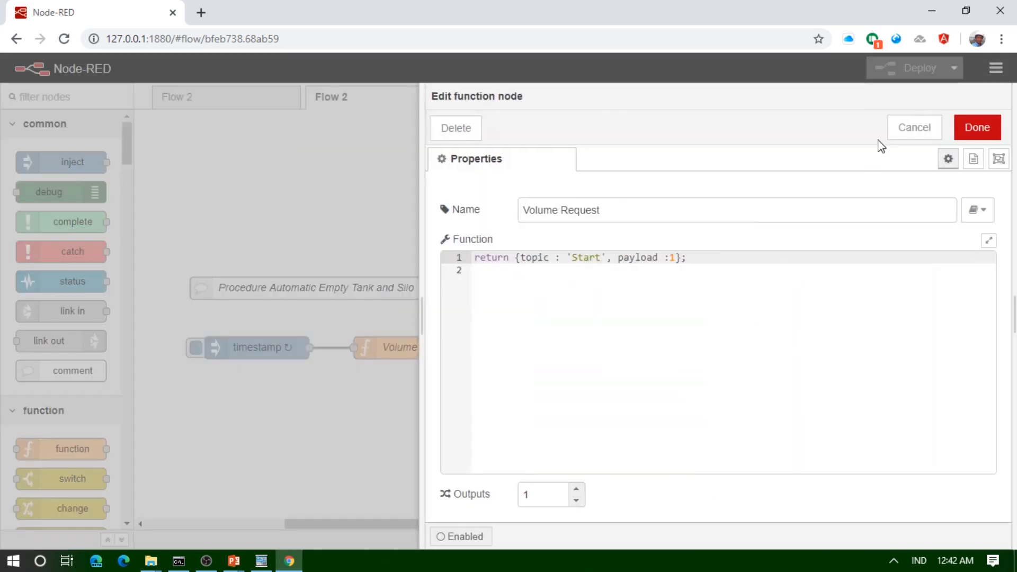
pyautogui.click(908, 129)
pyautogui.click(837, 409)
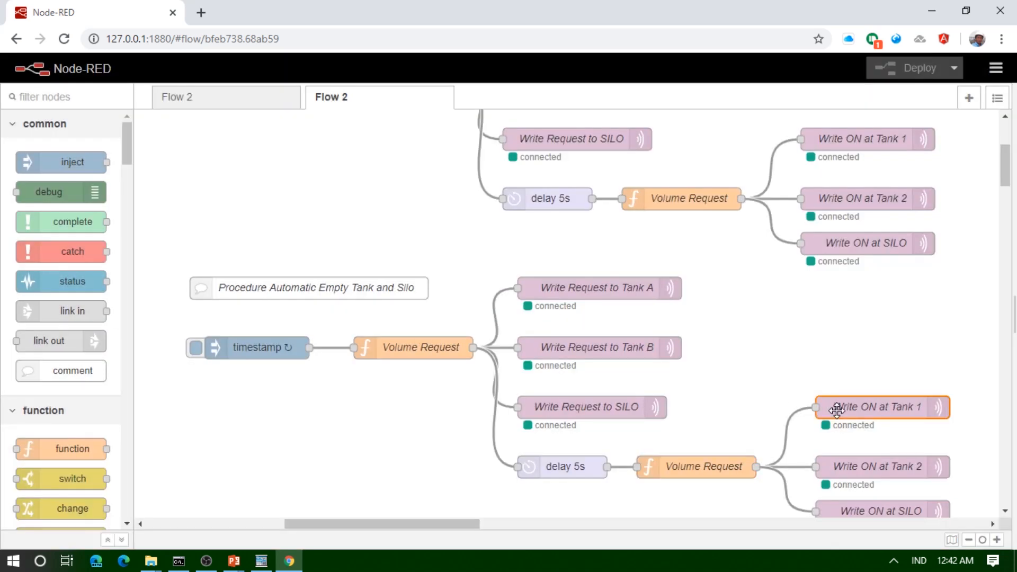
pyautogui.doubleClick(837, 410)
pyautogui.click(914, 128)
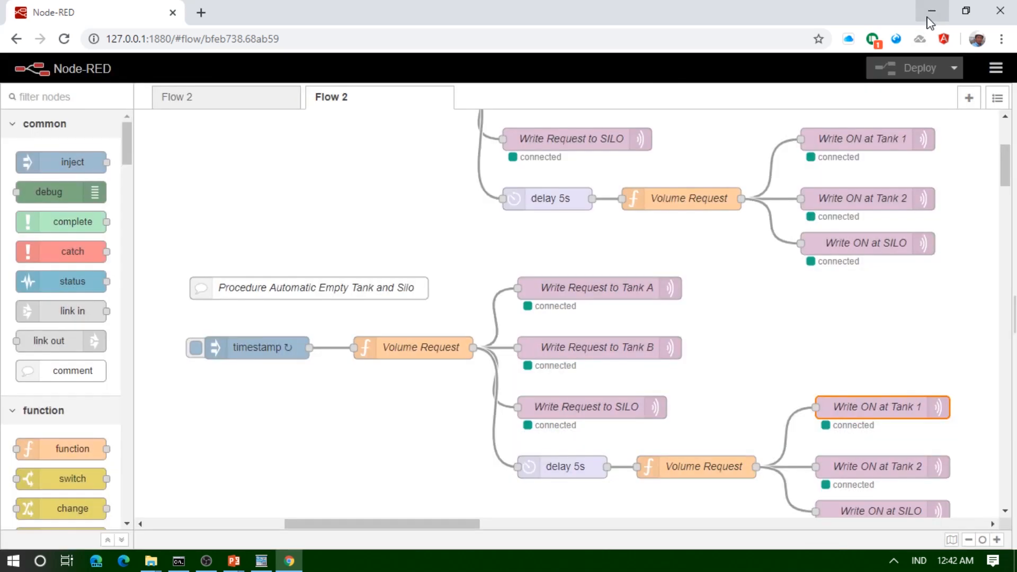
# Check the tanks on the live panel and recheck the repeat schedule of the empty procedure's timestamp node.
pyautogui.click(932, 11)
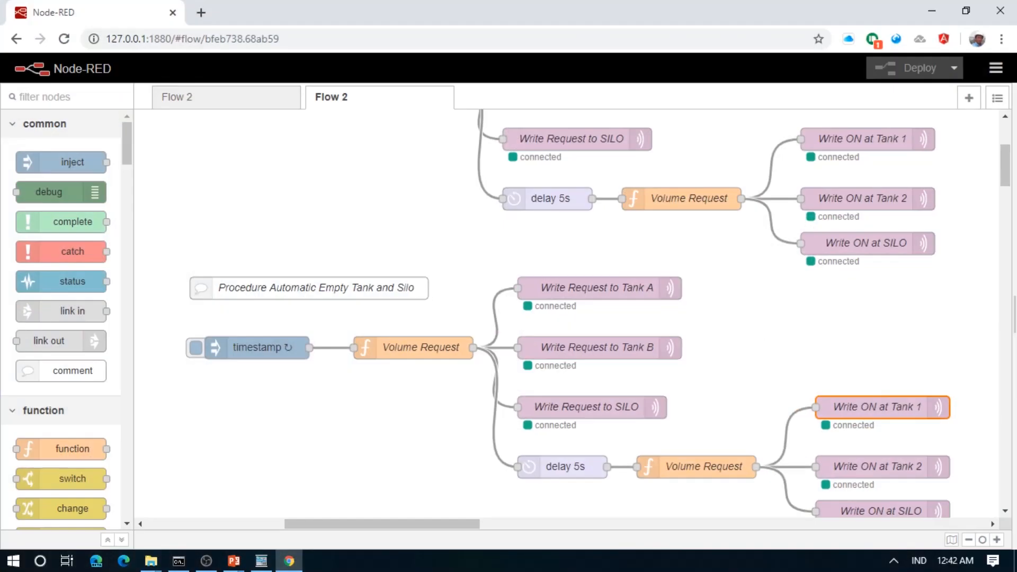
pyautogui.doubleClick(249, 348)
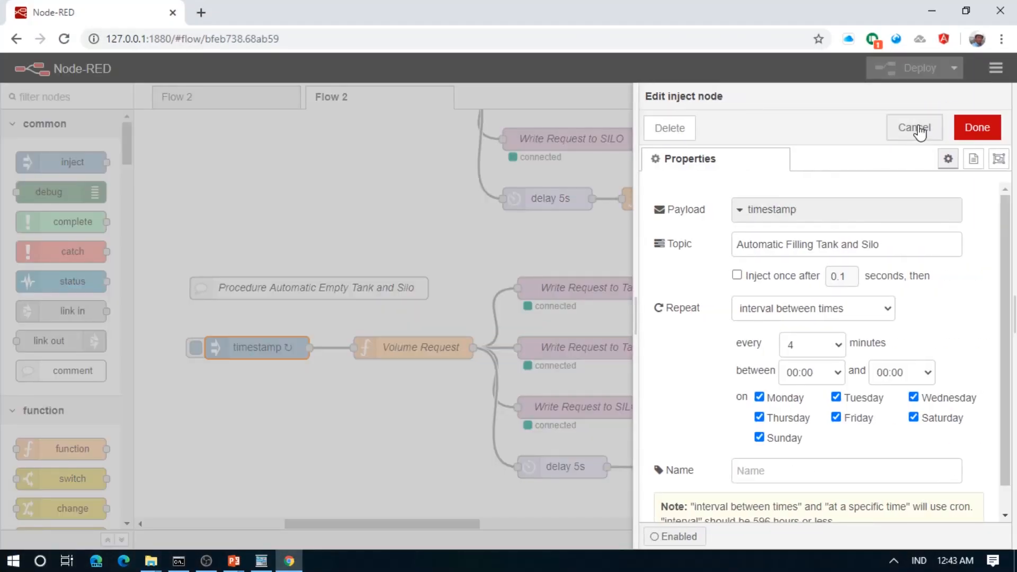
pyautogui.click(917, 128)
pyautogui.click(943, 11)
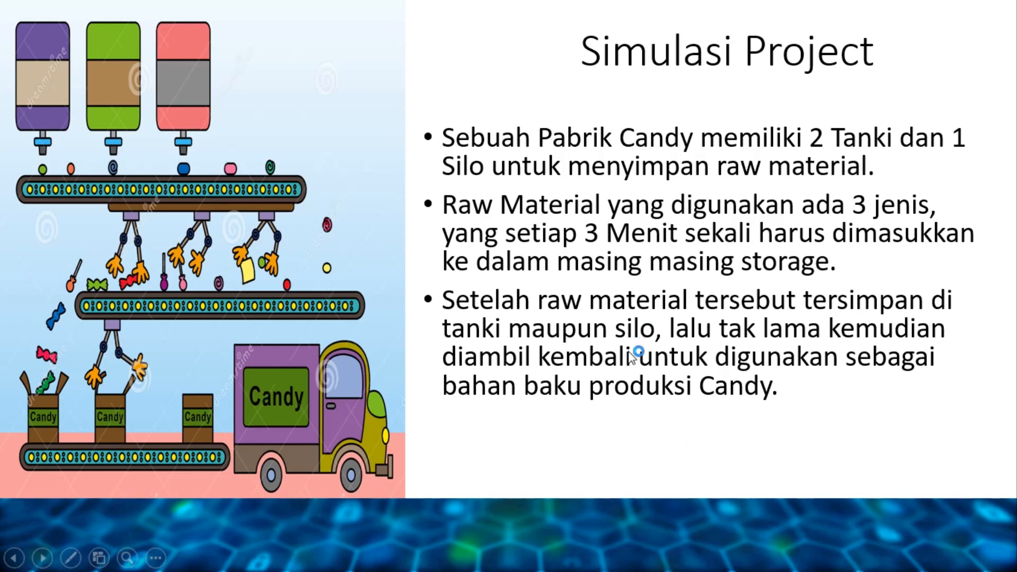
# Review the Simulasi Project slide in the PowerPoint slide show and return to Node-RED.
pyautogui.click(634, 345)
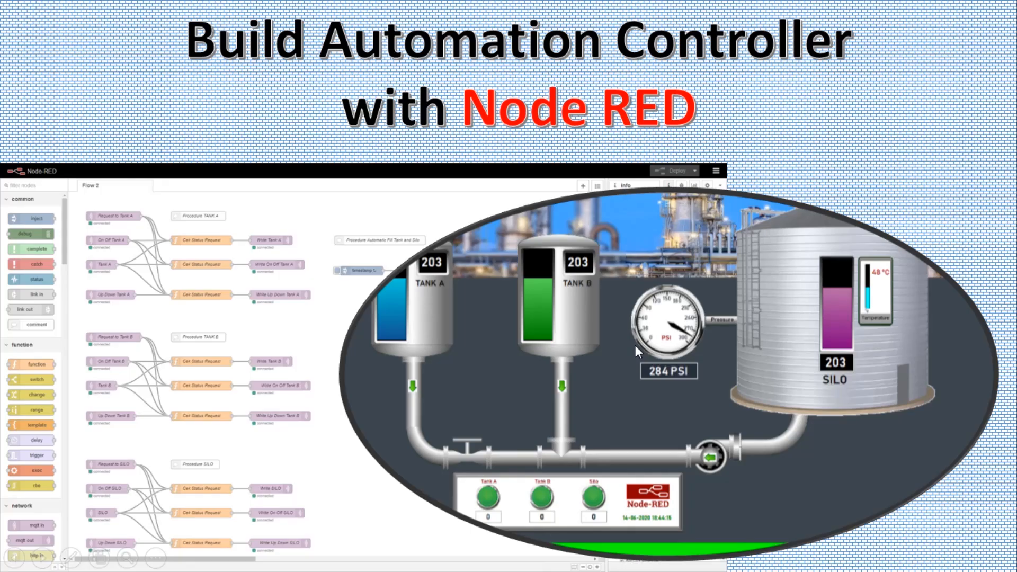
pyautogui.click(635, 344)
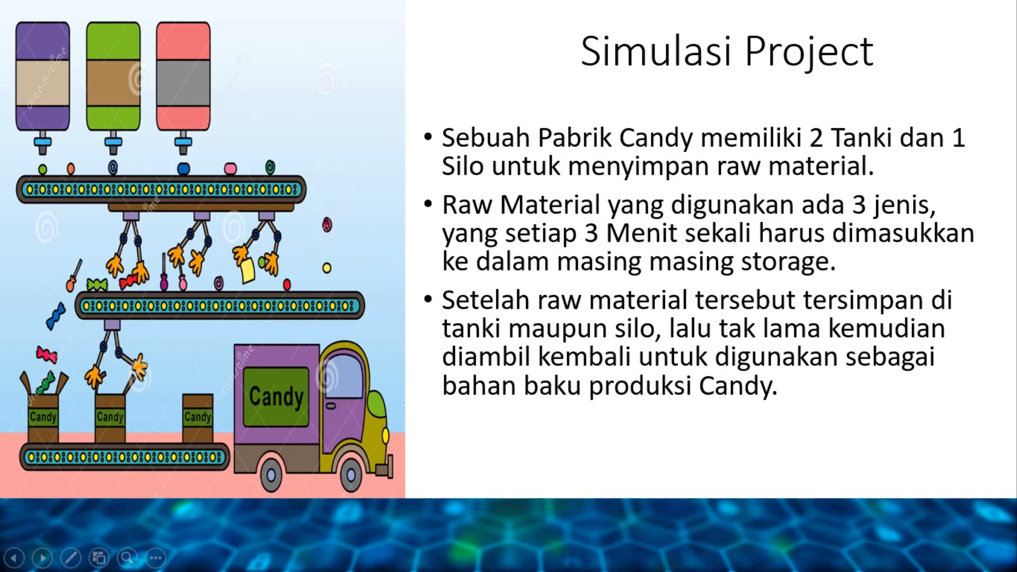
pyautogui.hotkey('alt', 'Tab')
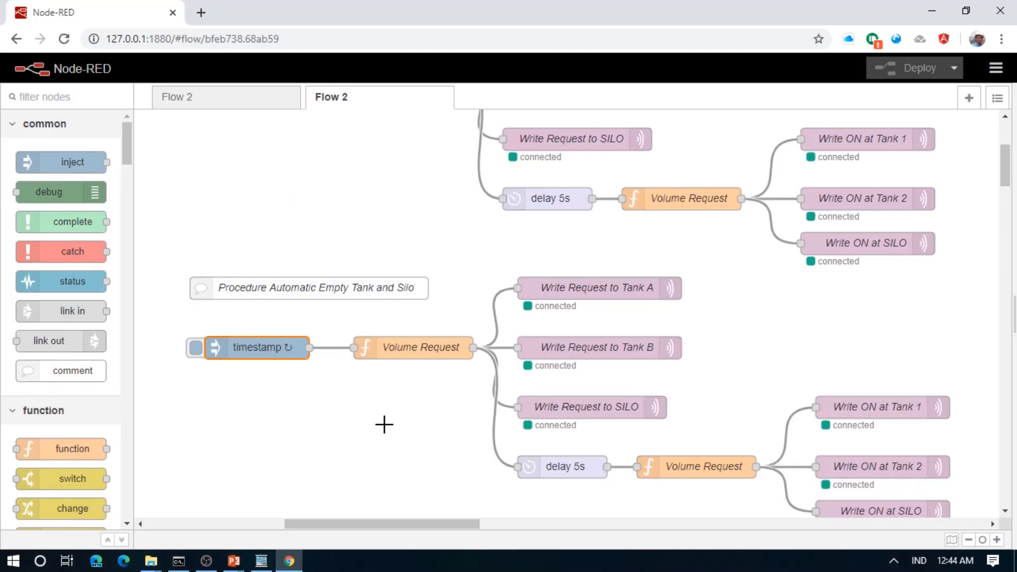
# Compare the repeat intervals of the empty and fill procedures' timestamp nodes without changing them.
pyautogui.doubleClick(260, 347)
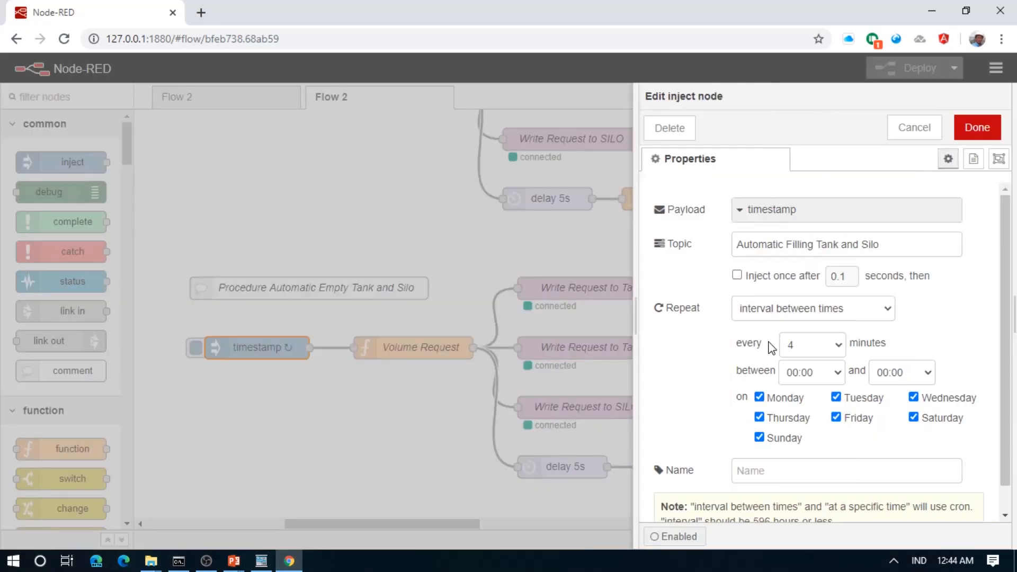
pyautogui.click(902, 130)
pyautogui.scroll(3, 367, 266)
pyautogui.doubleClick(237, 229)
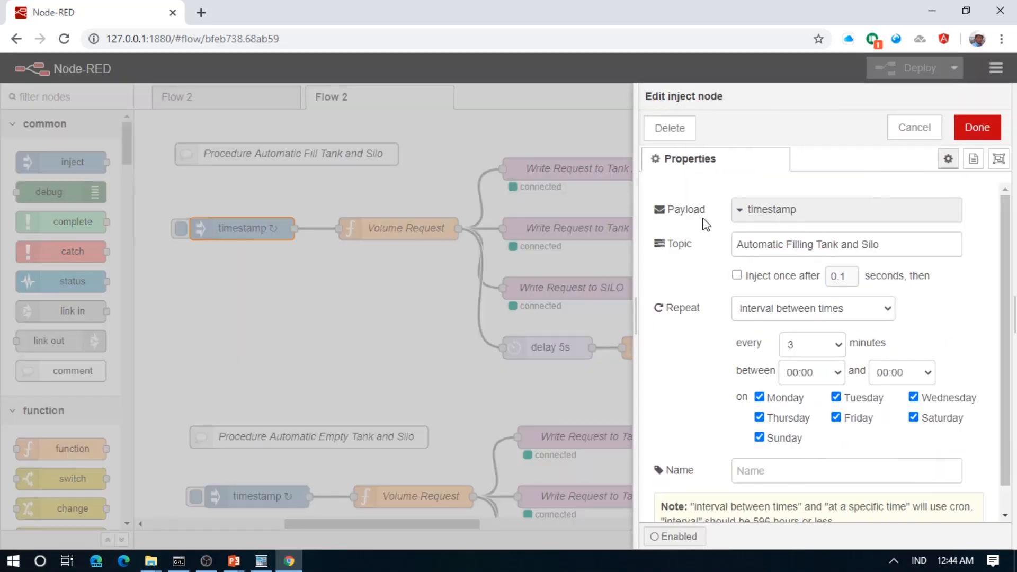
pyautogui.click(903, 131)
# Switch to the HINET Live Panel, view its About HINET information and close it.
pyautogui.click(933, 6)
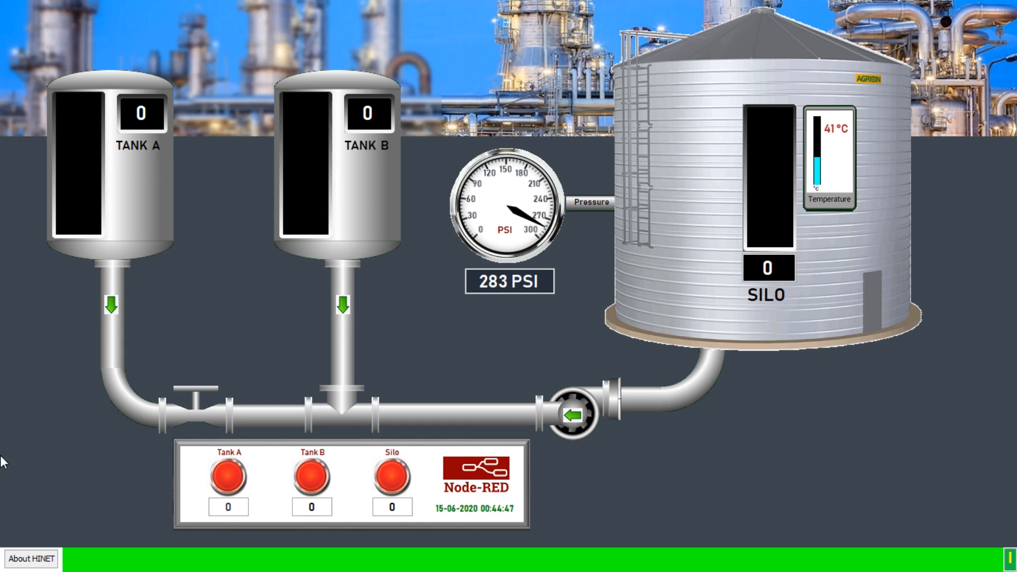
pyautogui.click(17, 560)
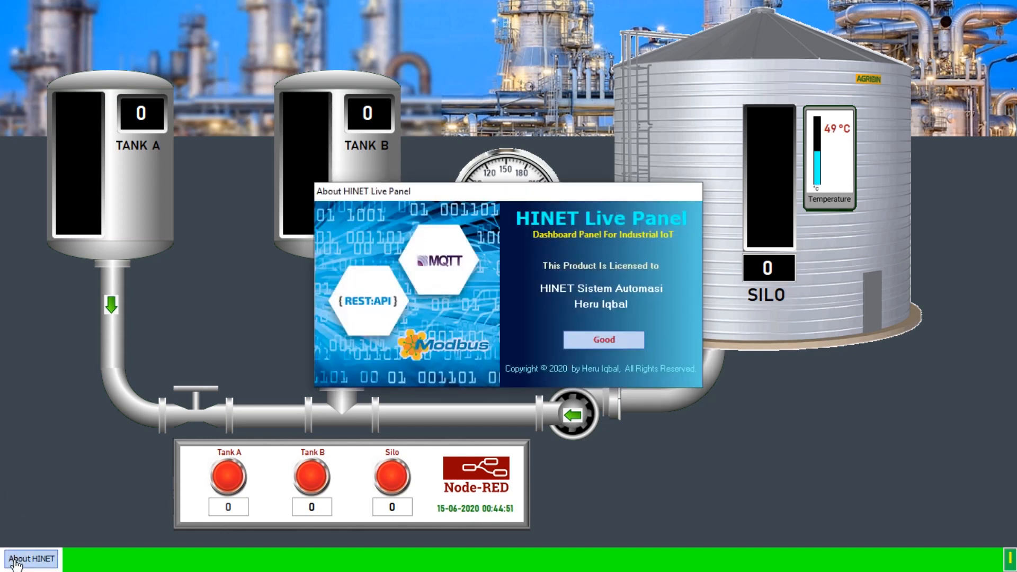
pyautogui.click(604, 339)
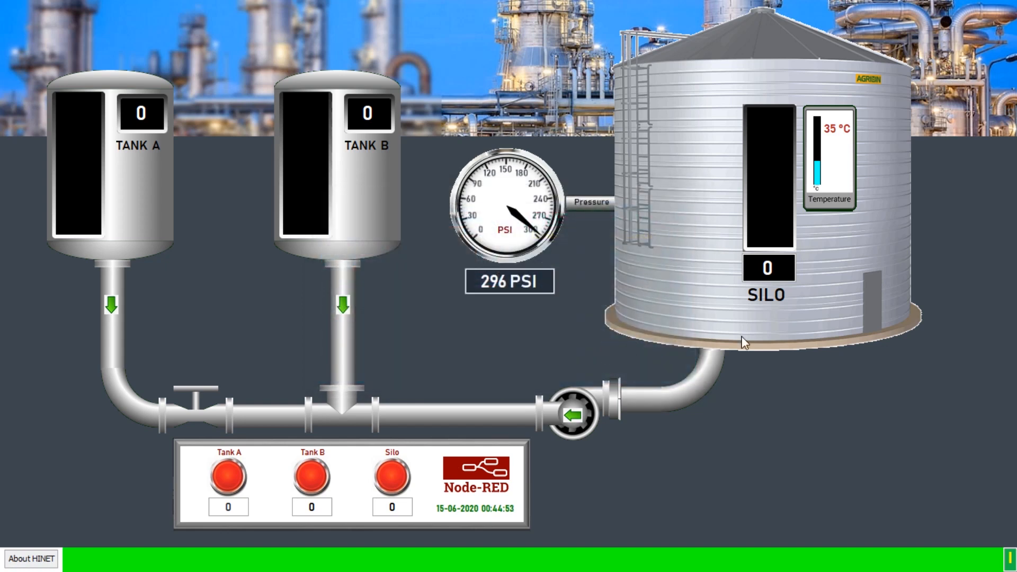